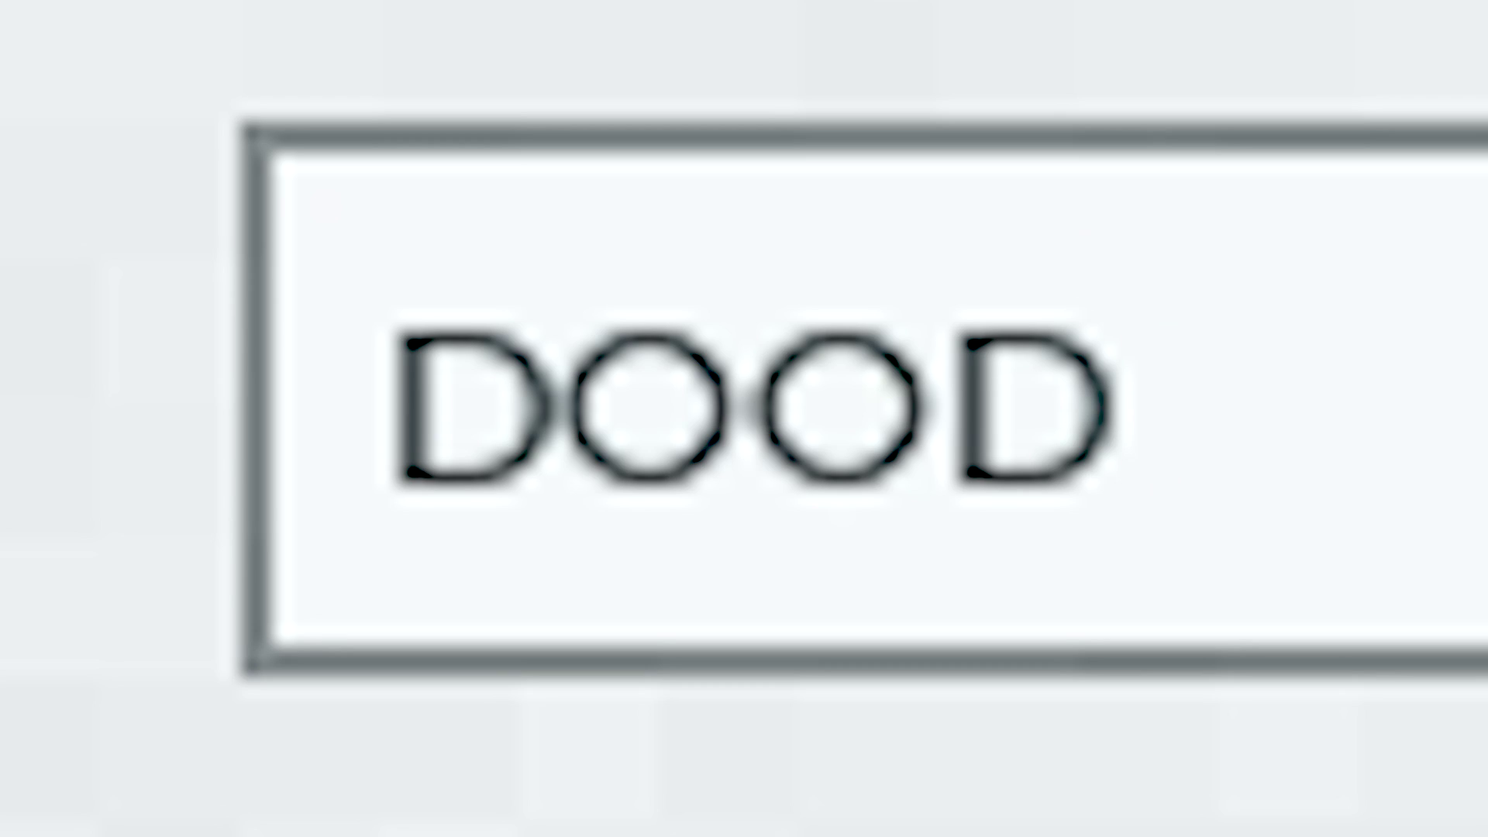
Delete both arm parts from the model's body.
click(816, 572)
click(858, 575)
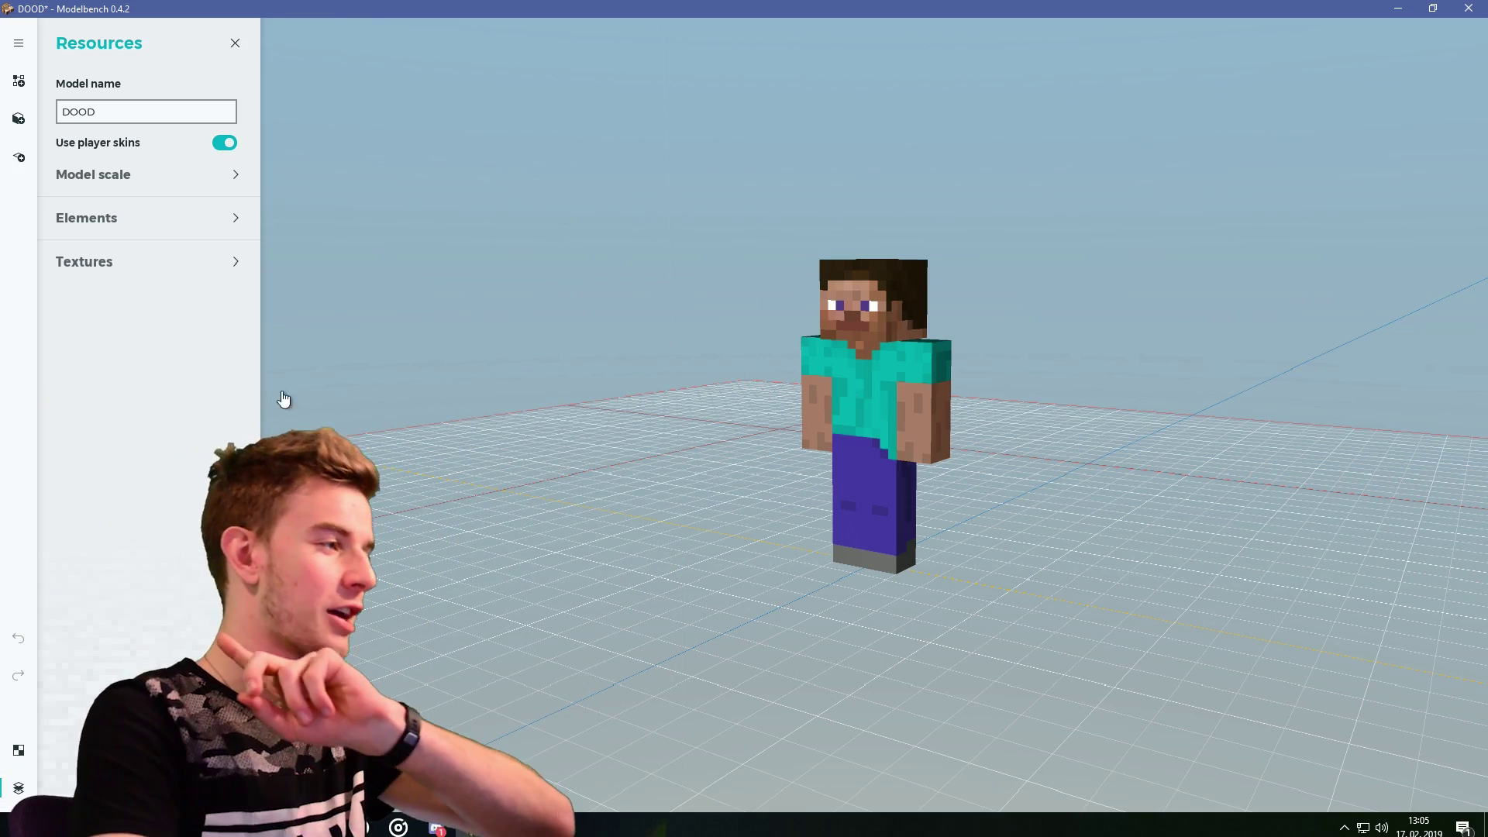
click(229, 218)
click(186, 277)
click(90, 484)
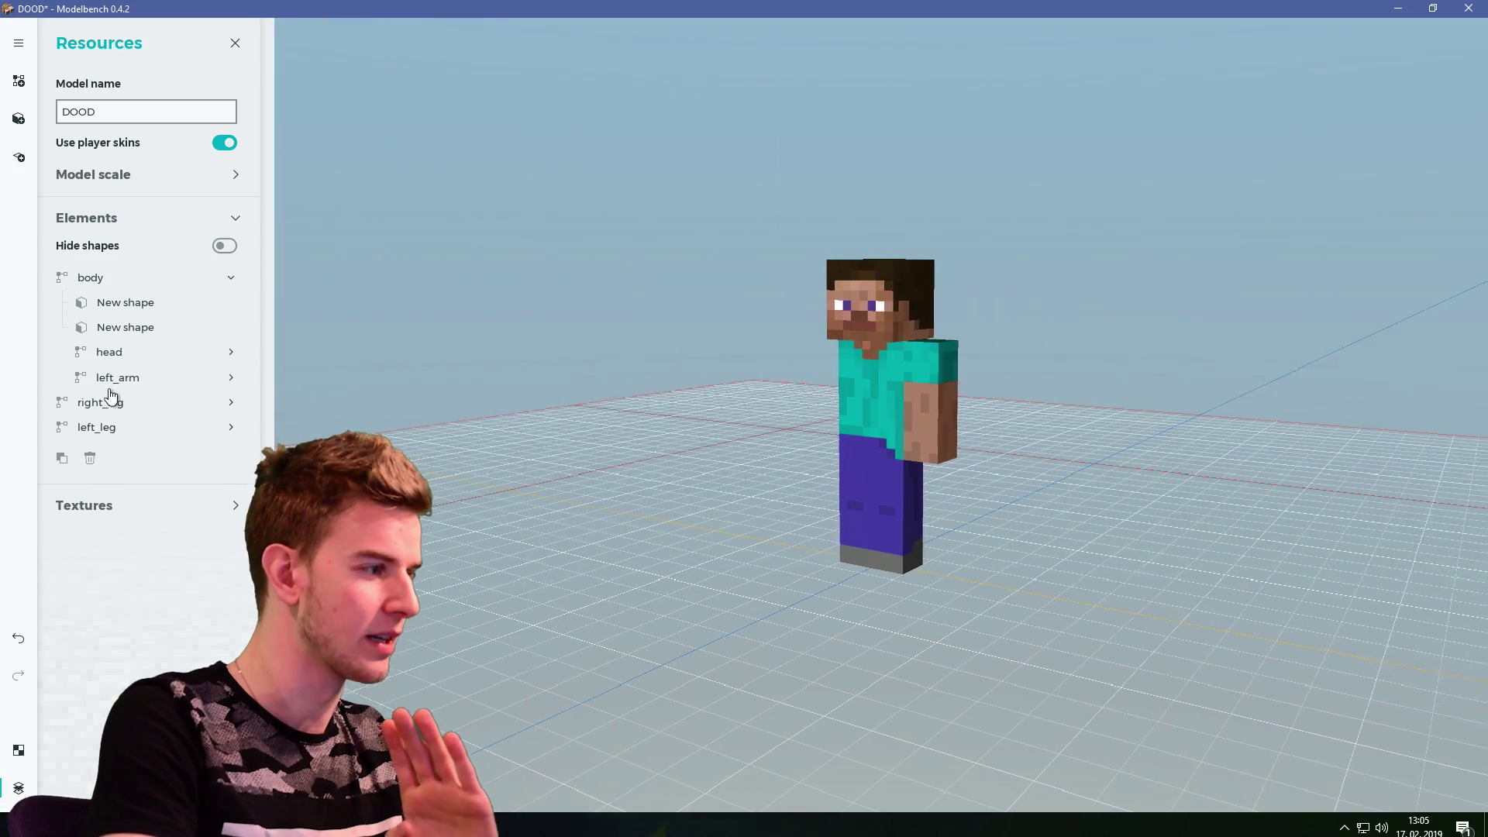
click(112, 377)
click(90, 458)
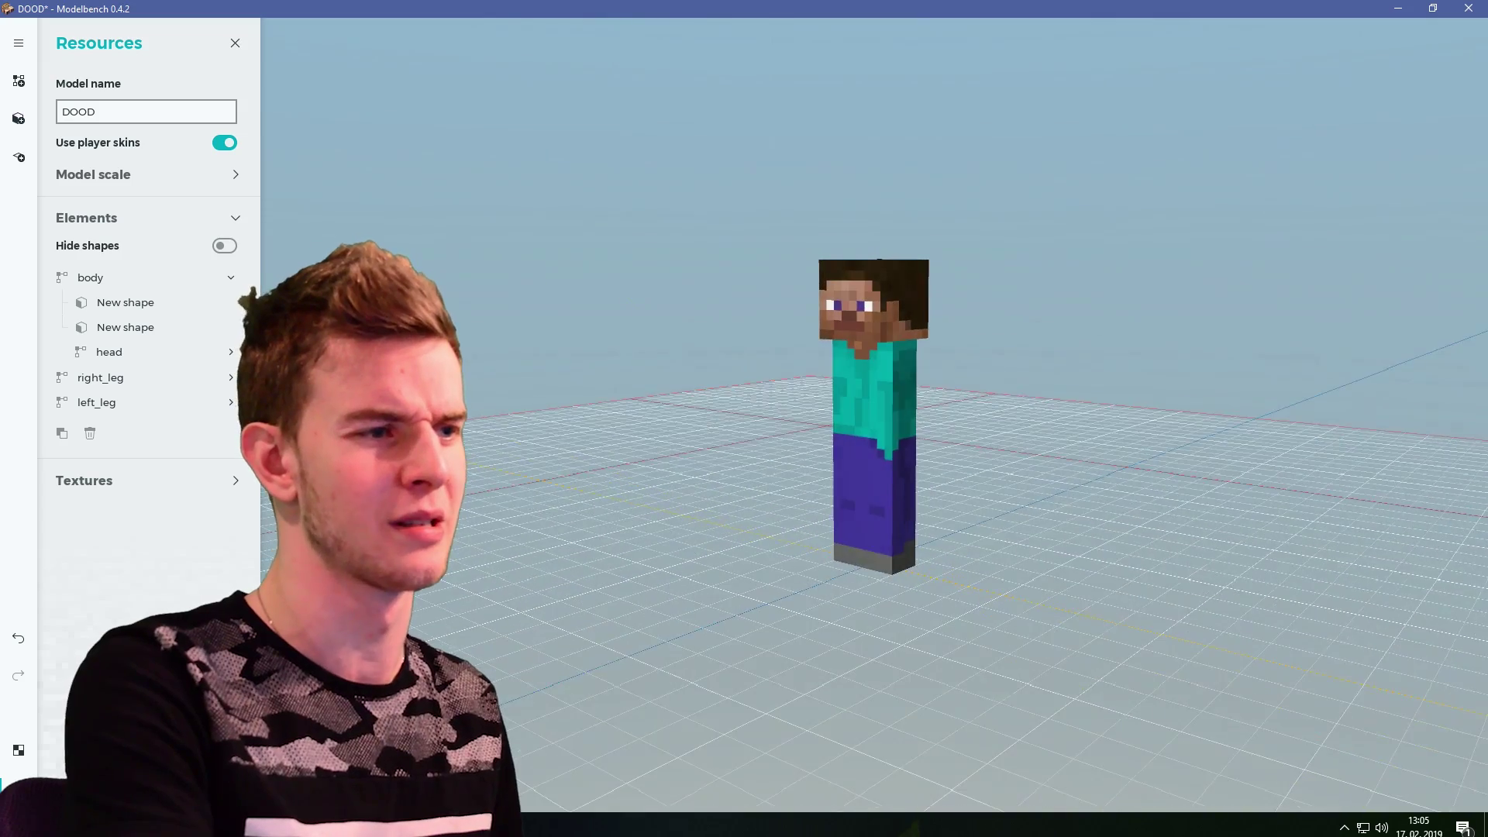
Add a surface to the body part and name it EXTRUSION.
scroll(906, 491, up, 5)
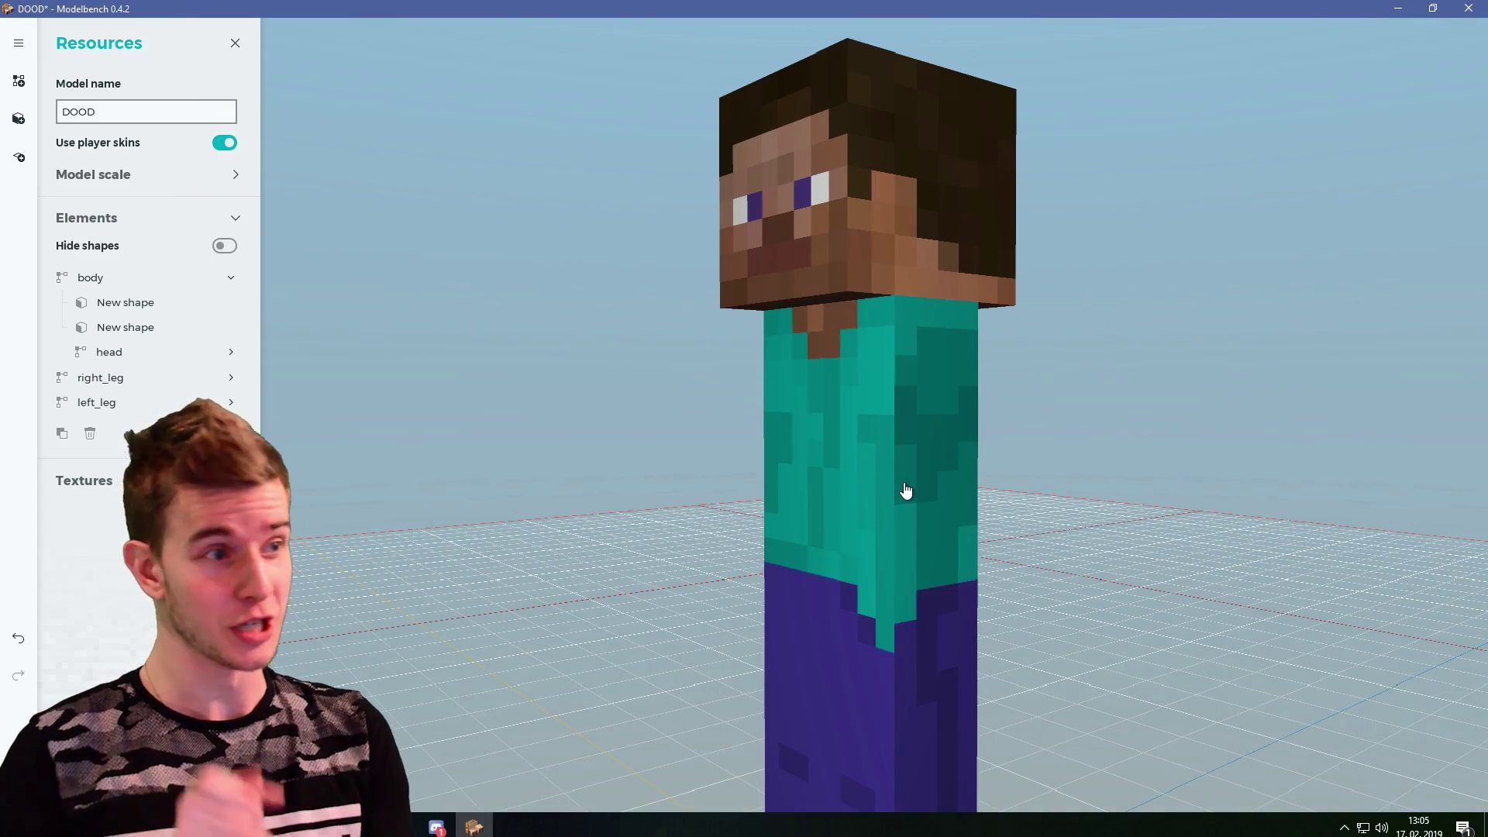
click(114, 277)
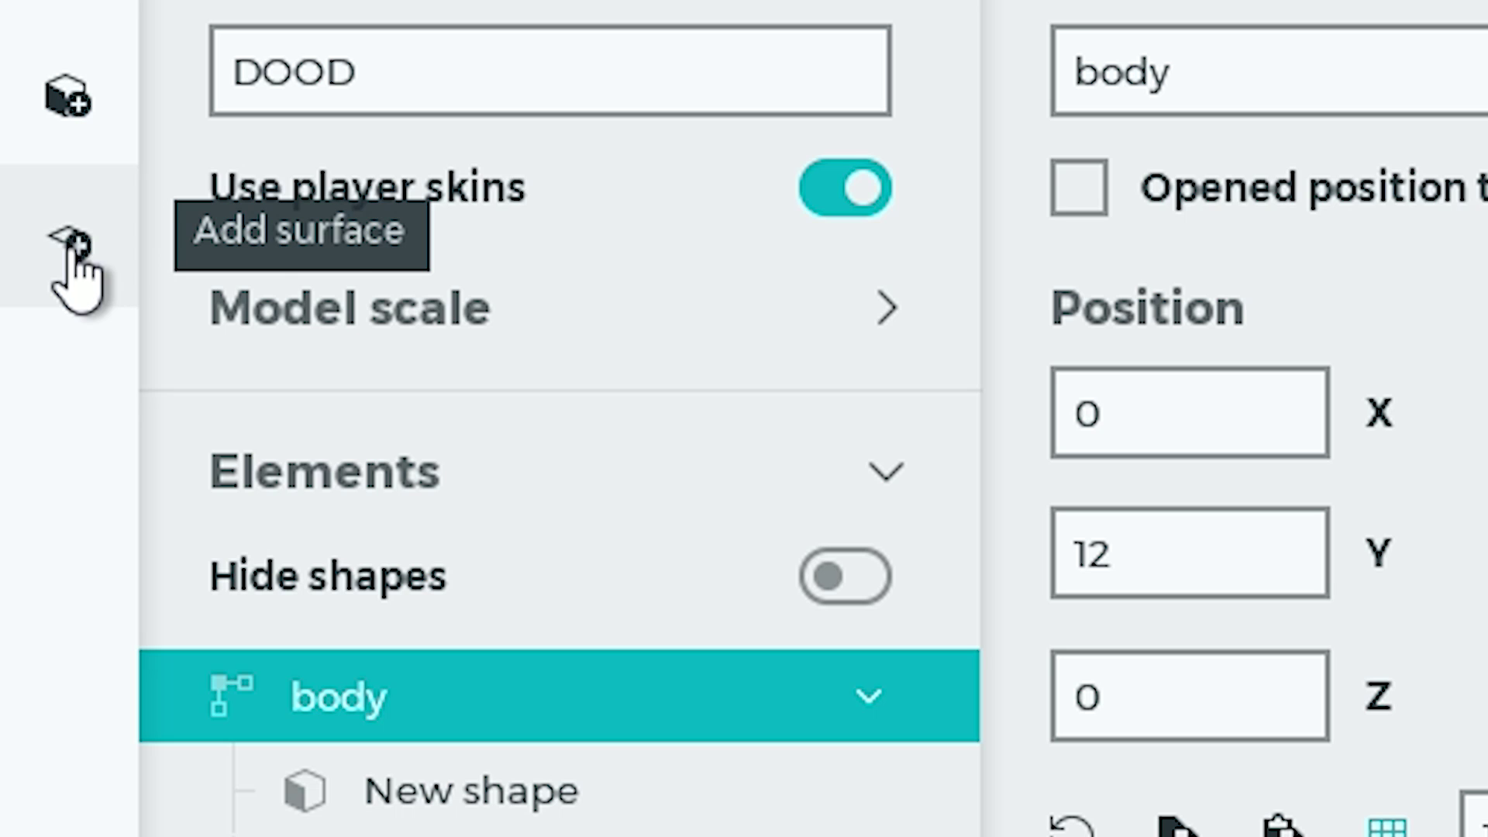
click(20, 161)
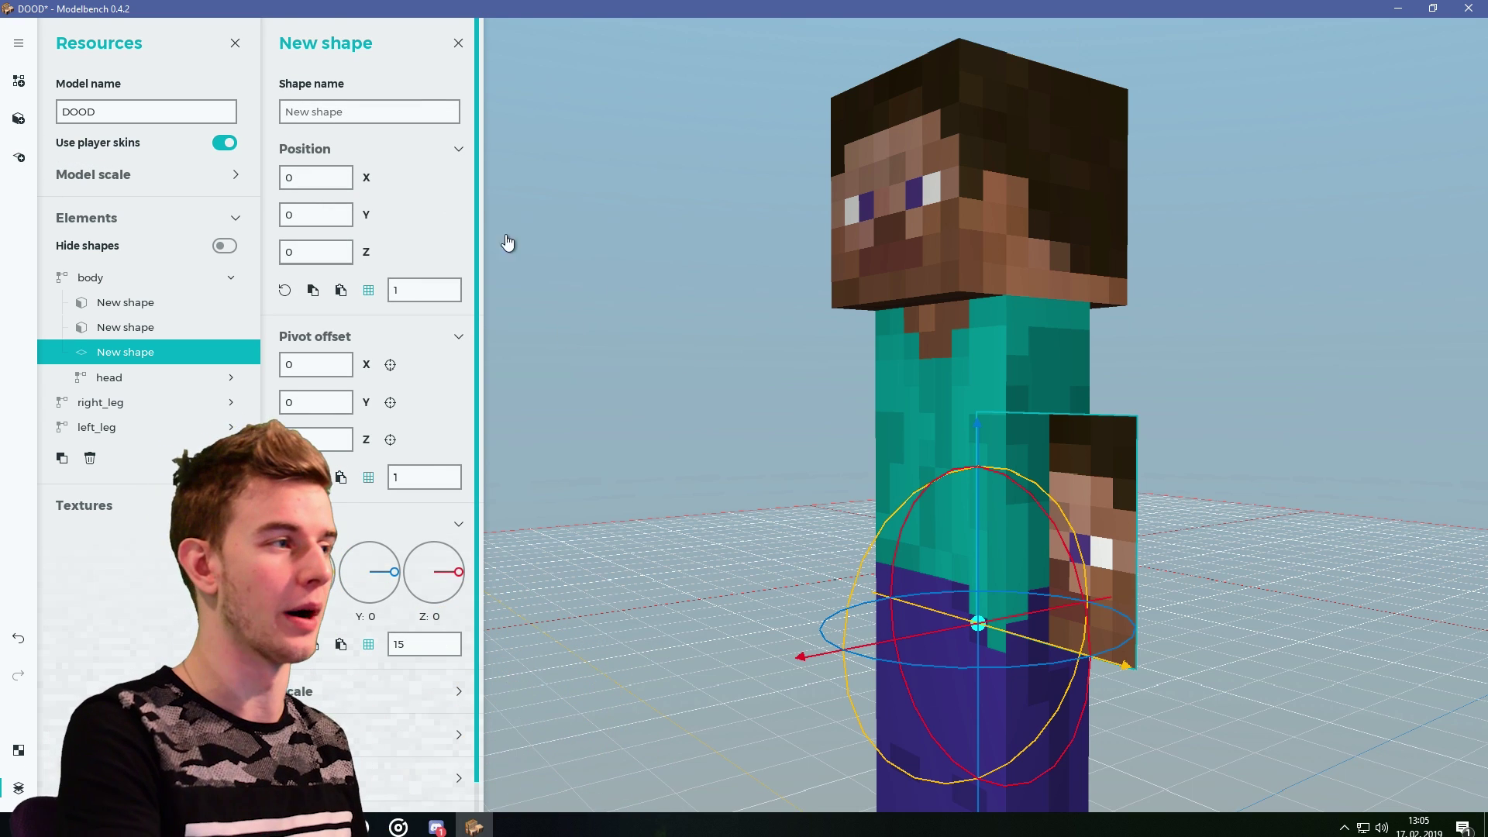
click(371, 118)
text(EXTRUSION)
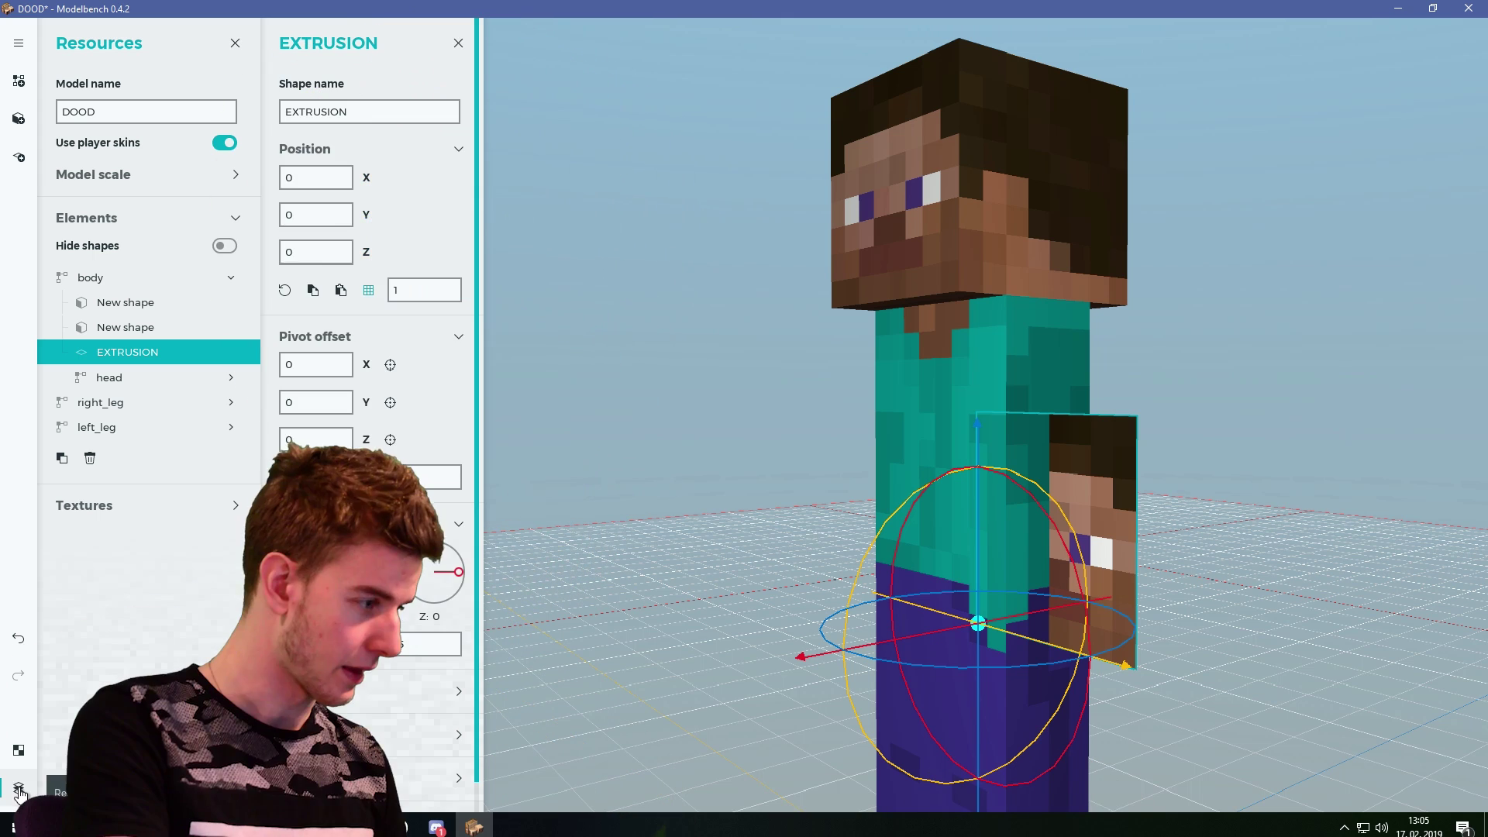
Map the EXTRUSION surface's UV to a narrow strip on the front of the torso texture, starting at the neckline.
click(20, 750)
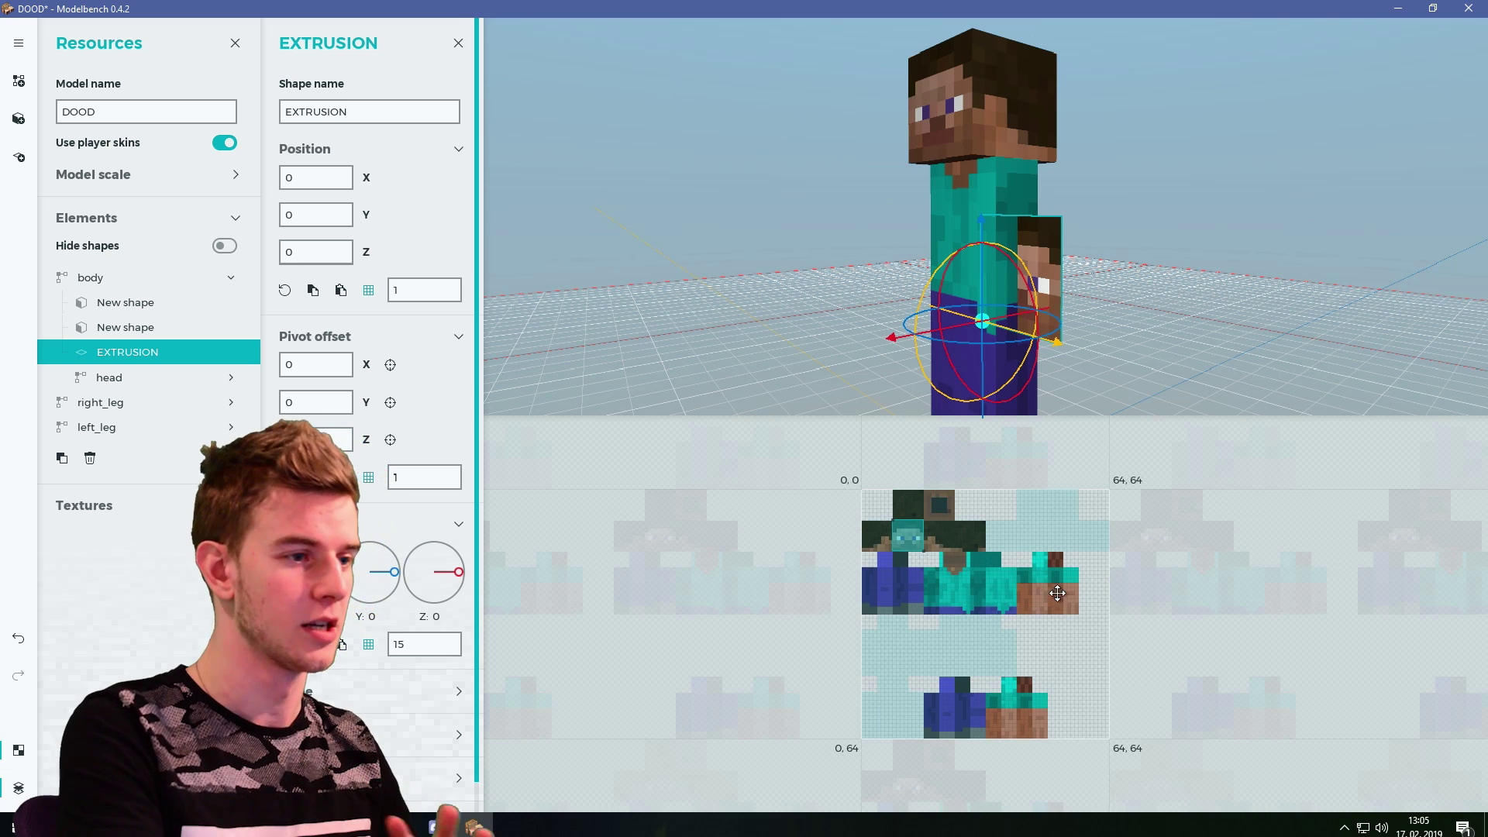
scroll(960, 525, up, 10)
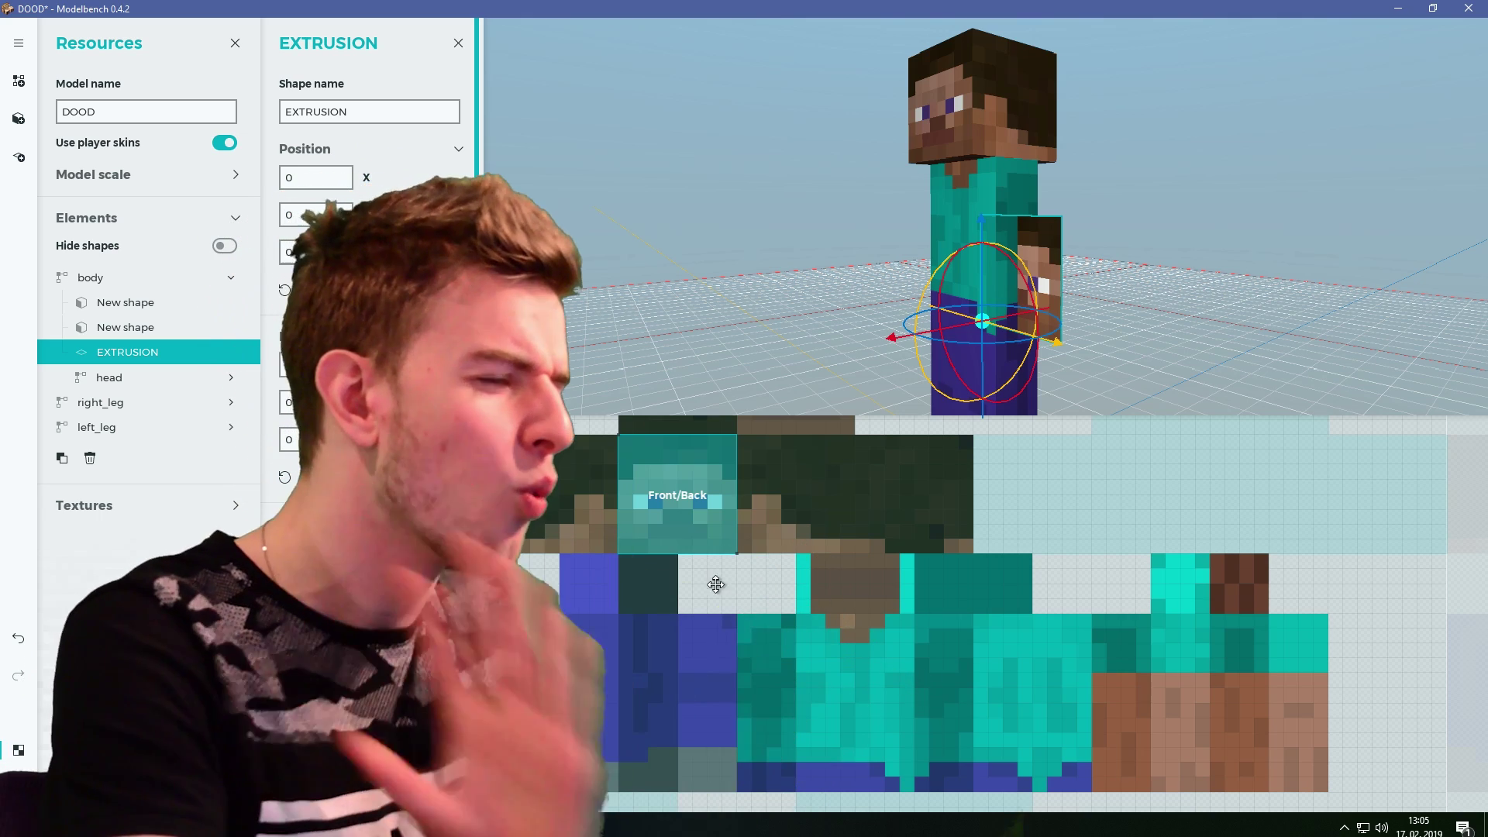
drag(618, 436, 797, 570)
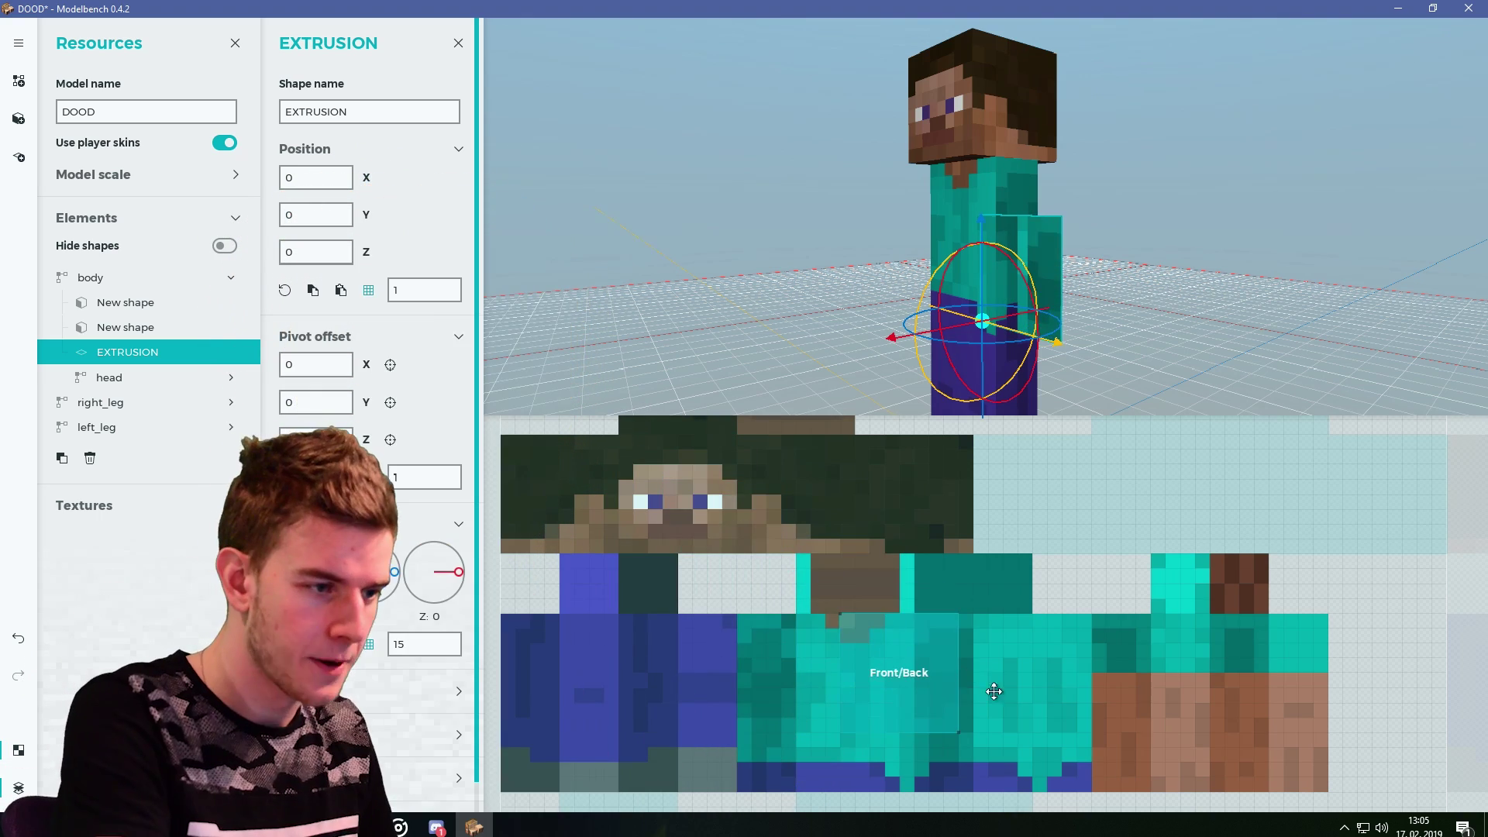
drag(993, 695, 984, 571)
drag(949, 609, 860, 668)
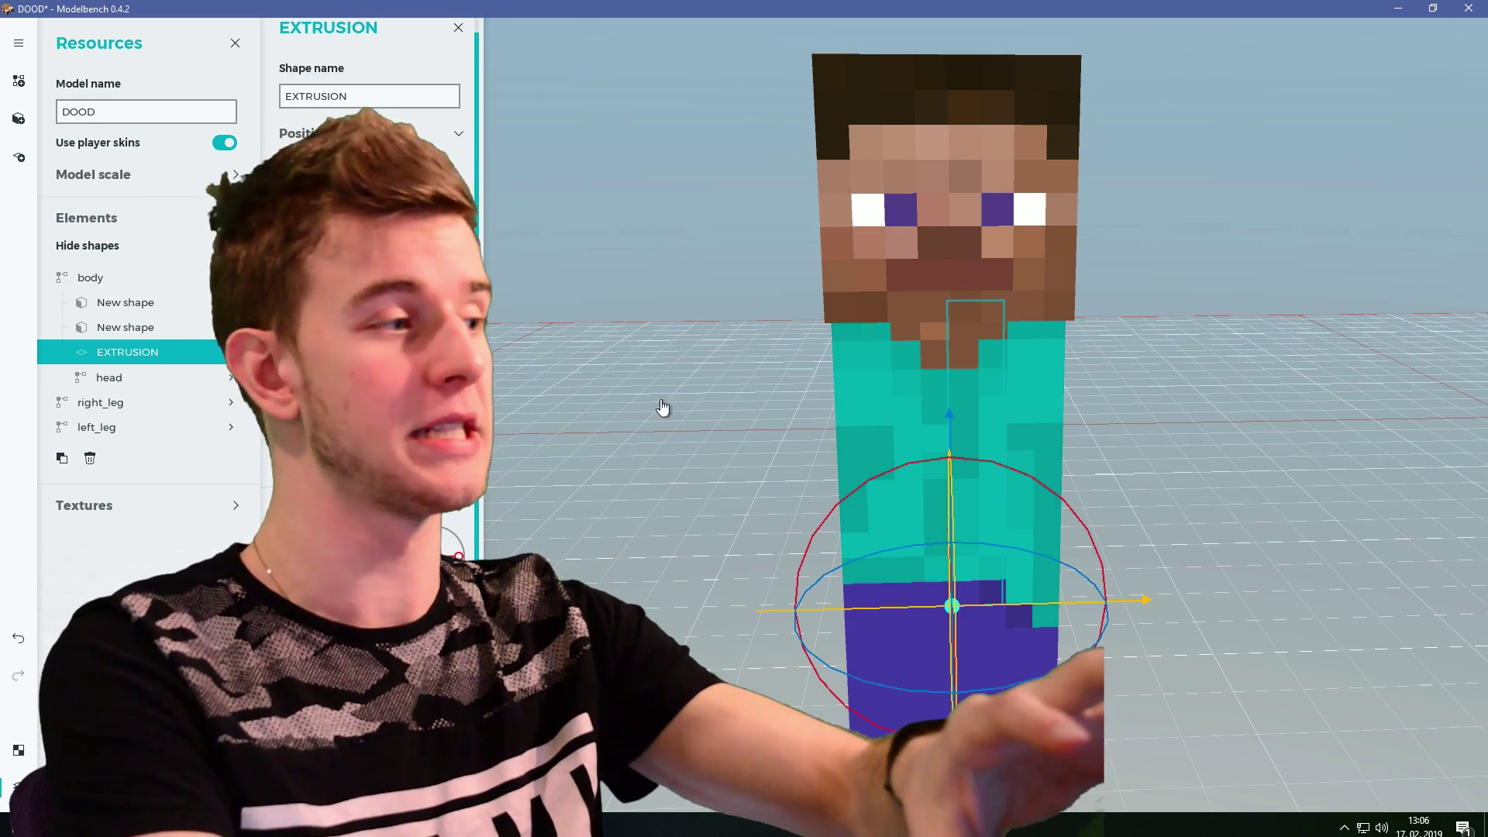
Set the EXTRUSION surface's pivot offset to -1 on X and 2 on Z.
click(124, 278)
click(143, 351)
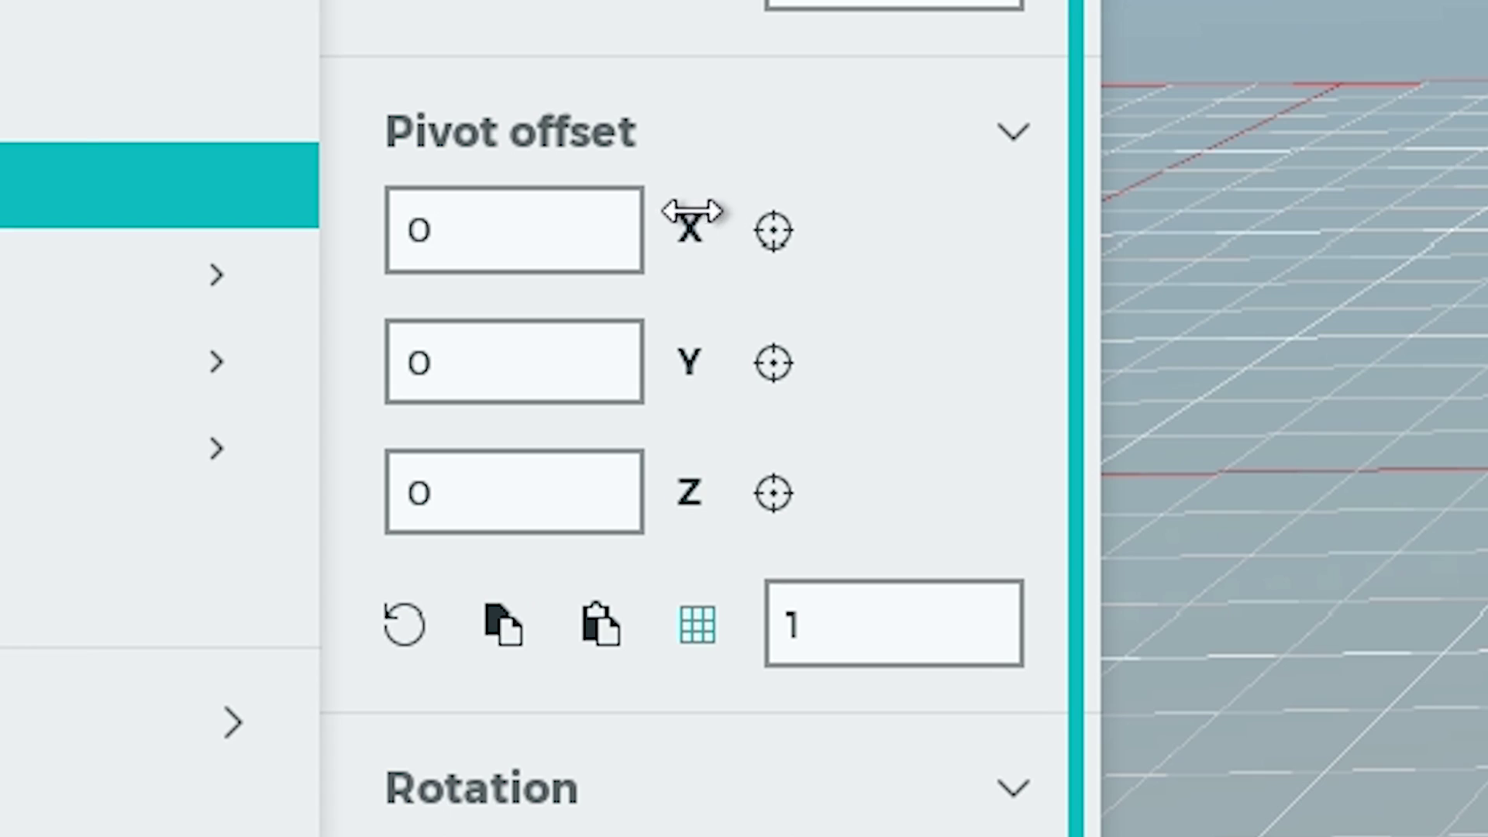
drag(690, 211, 621, 219)
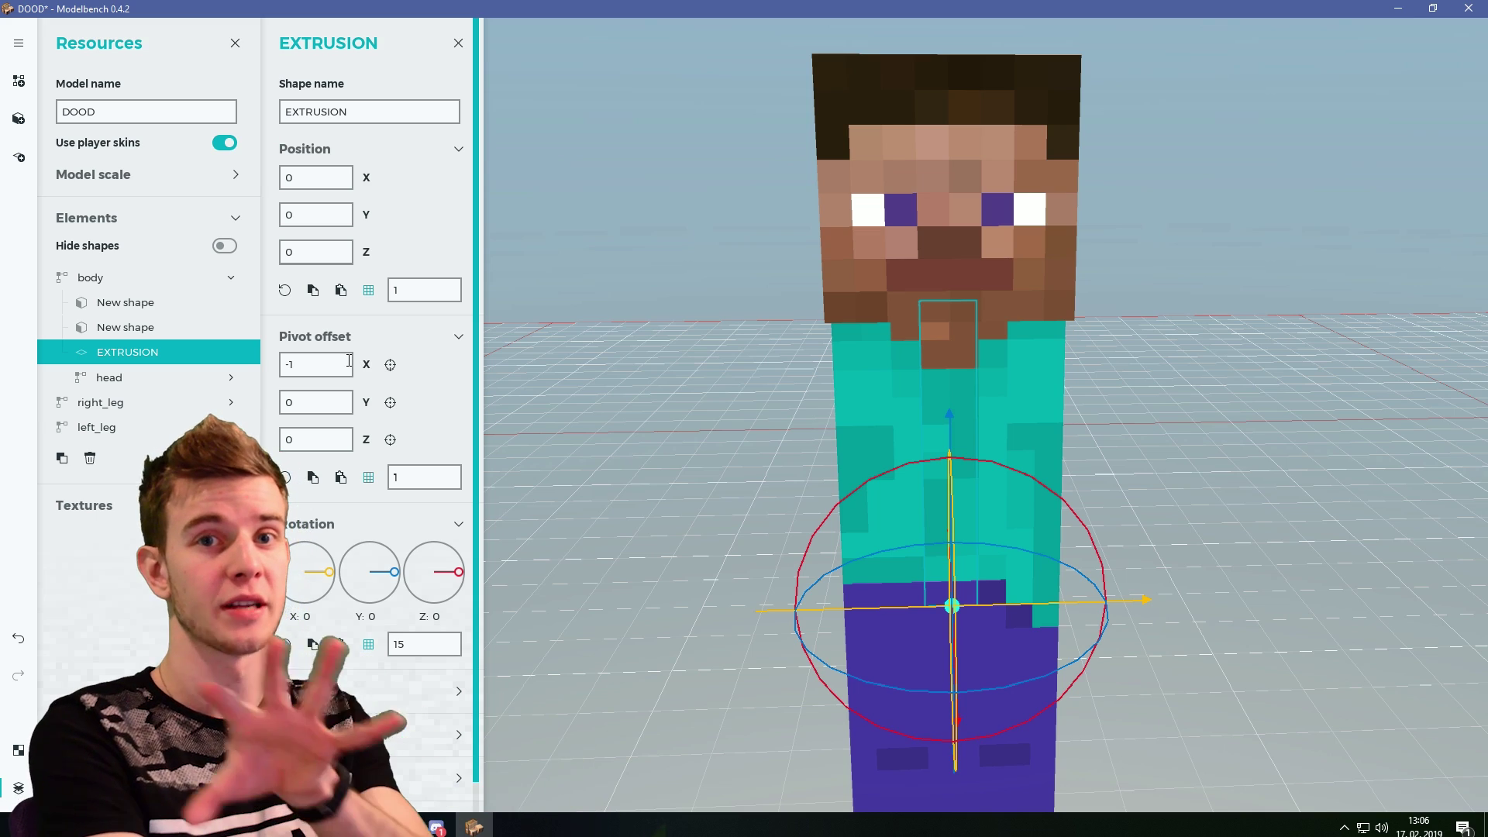
drag(762, 343, 436, 446)
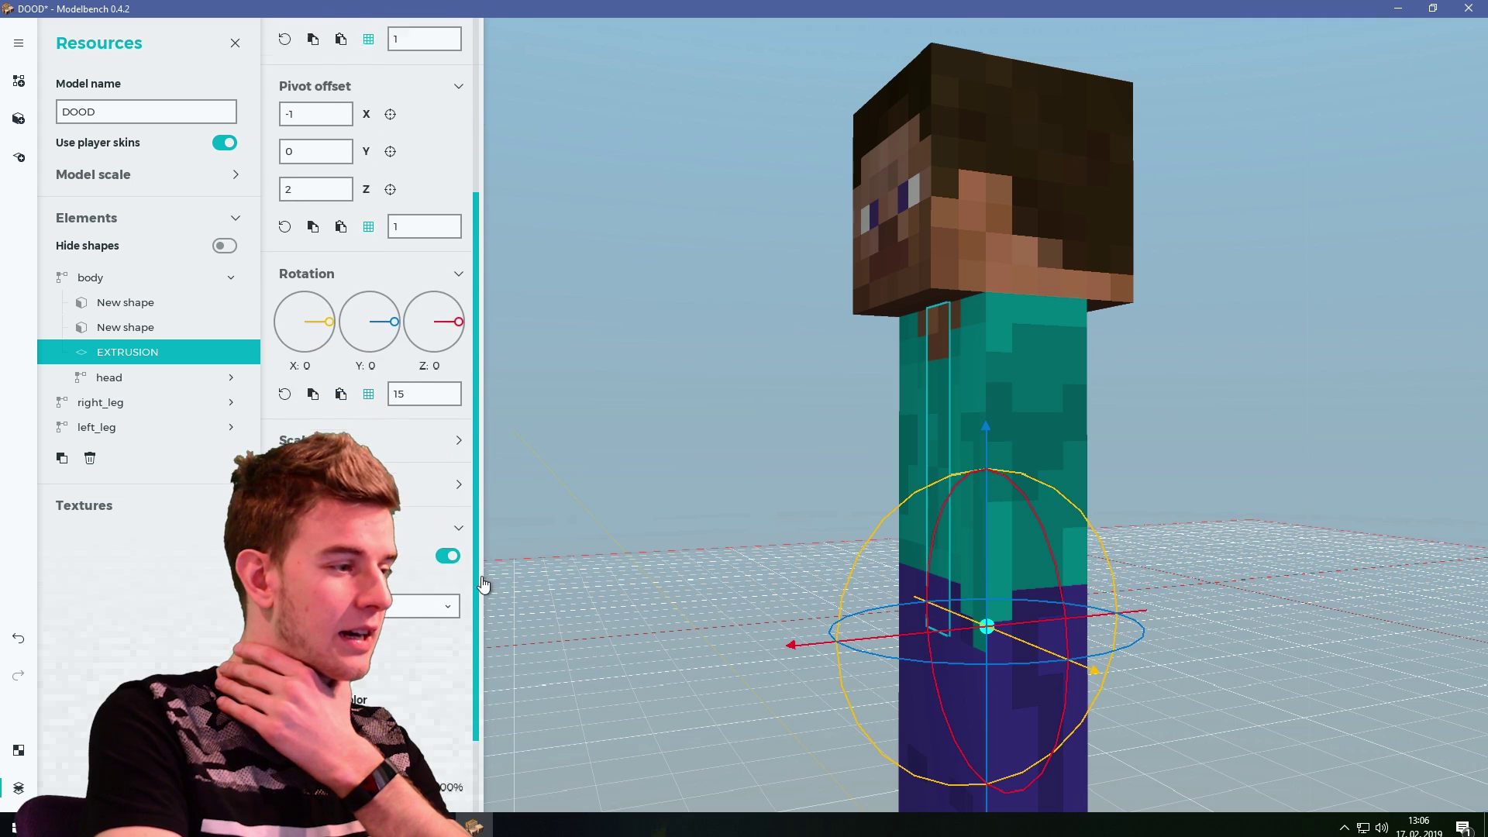
Enable the 3D material option for the EXTRUSION surface and view the raised strip from both sides.
drag(482, 579, 482, 596)
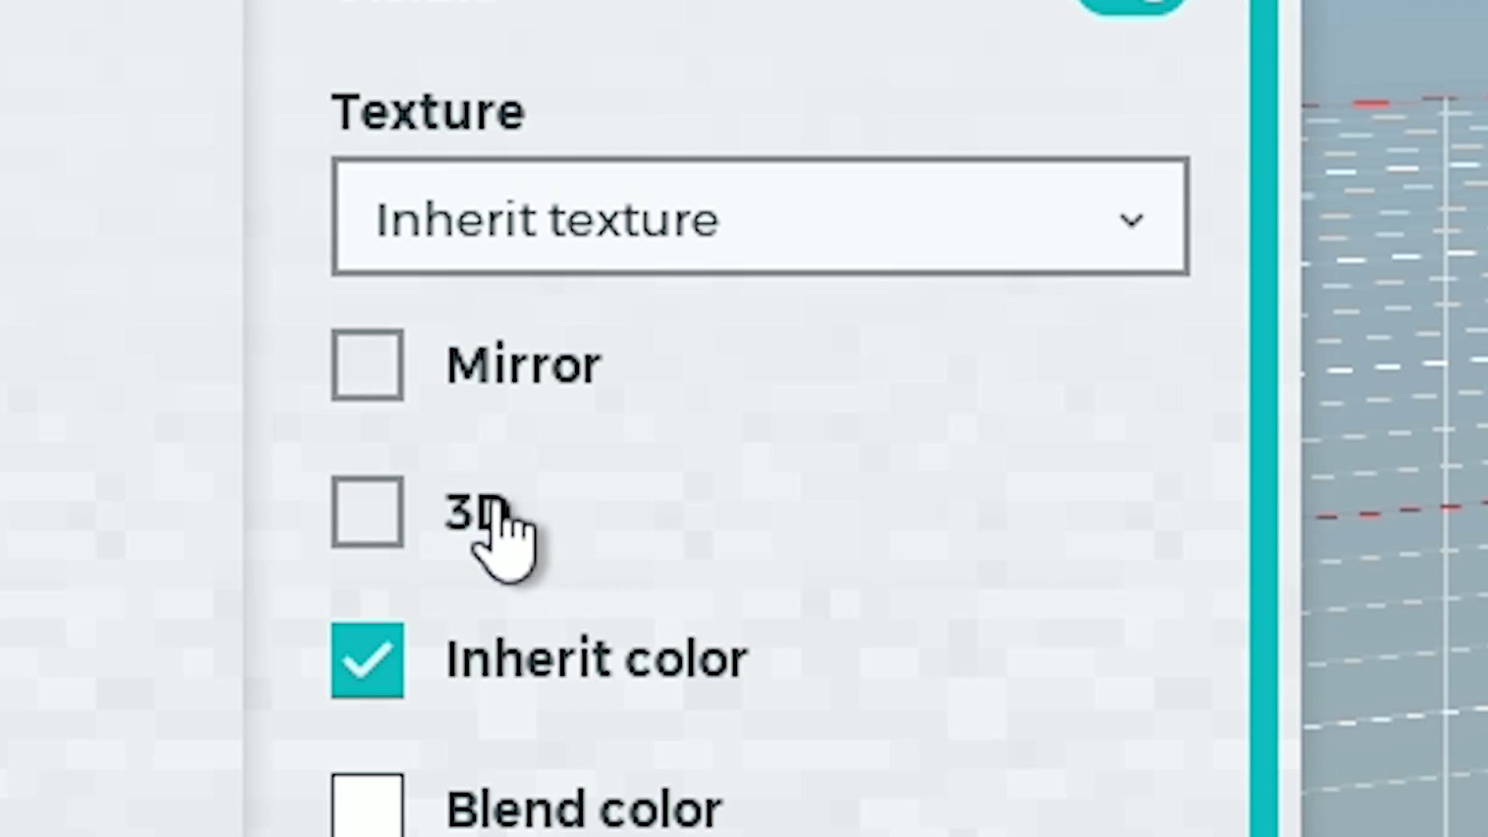
click(312, 644)
click(751, 498)
drag(751, 498, 961, 499)
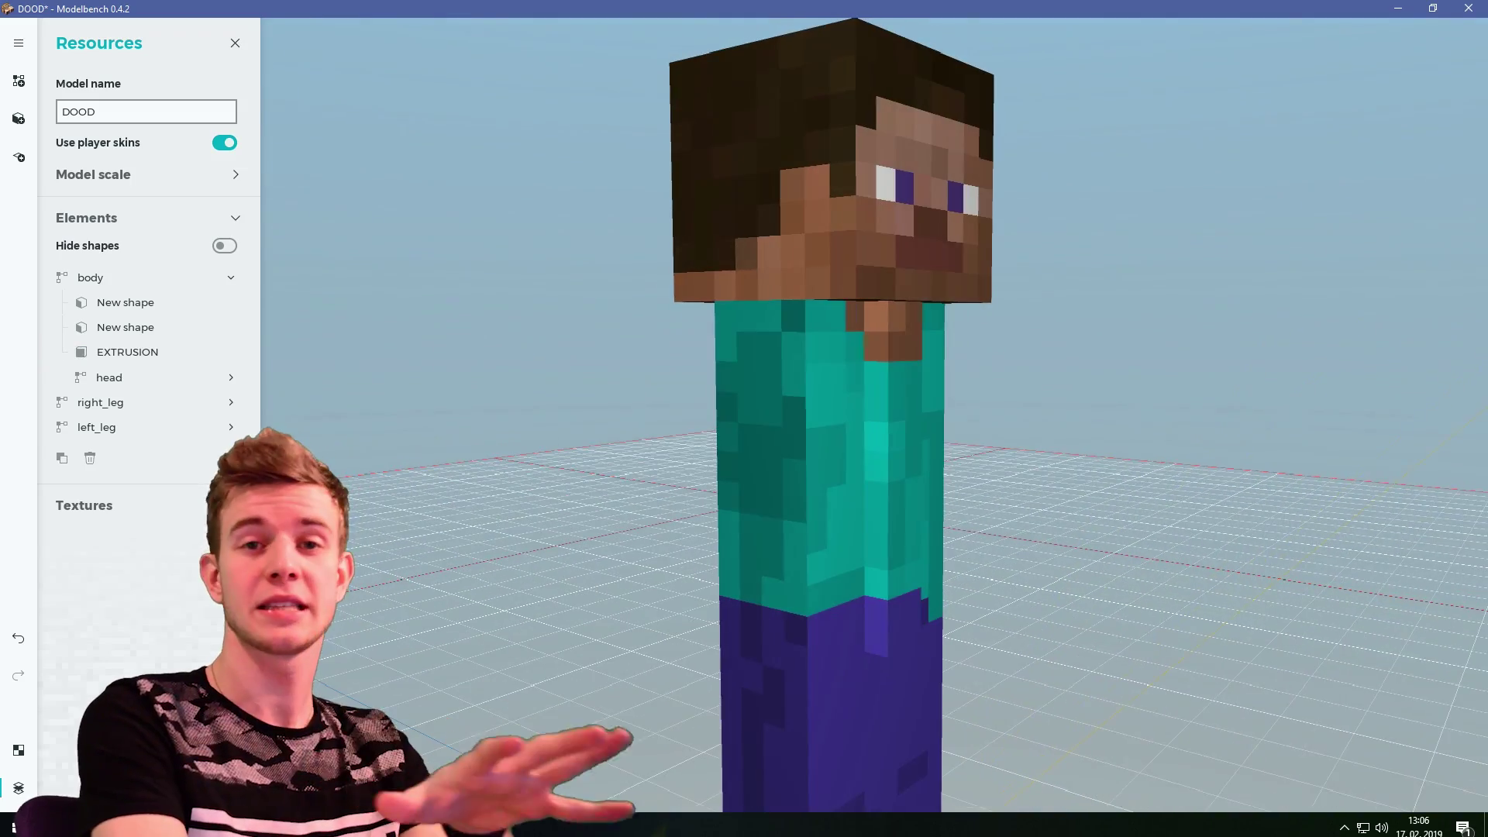
Try bending the body about the X and Z axes to test how the 3D EXTRUSION strip follows.
click(95, 279)
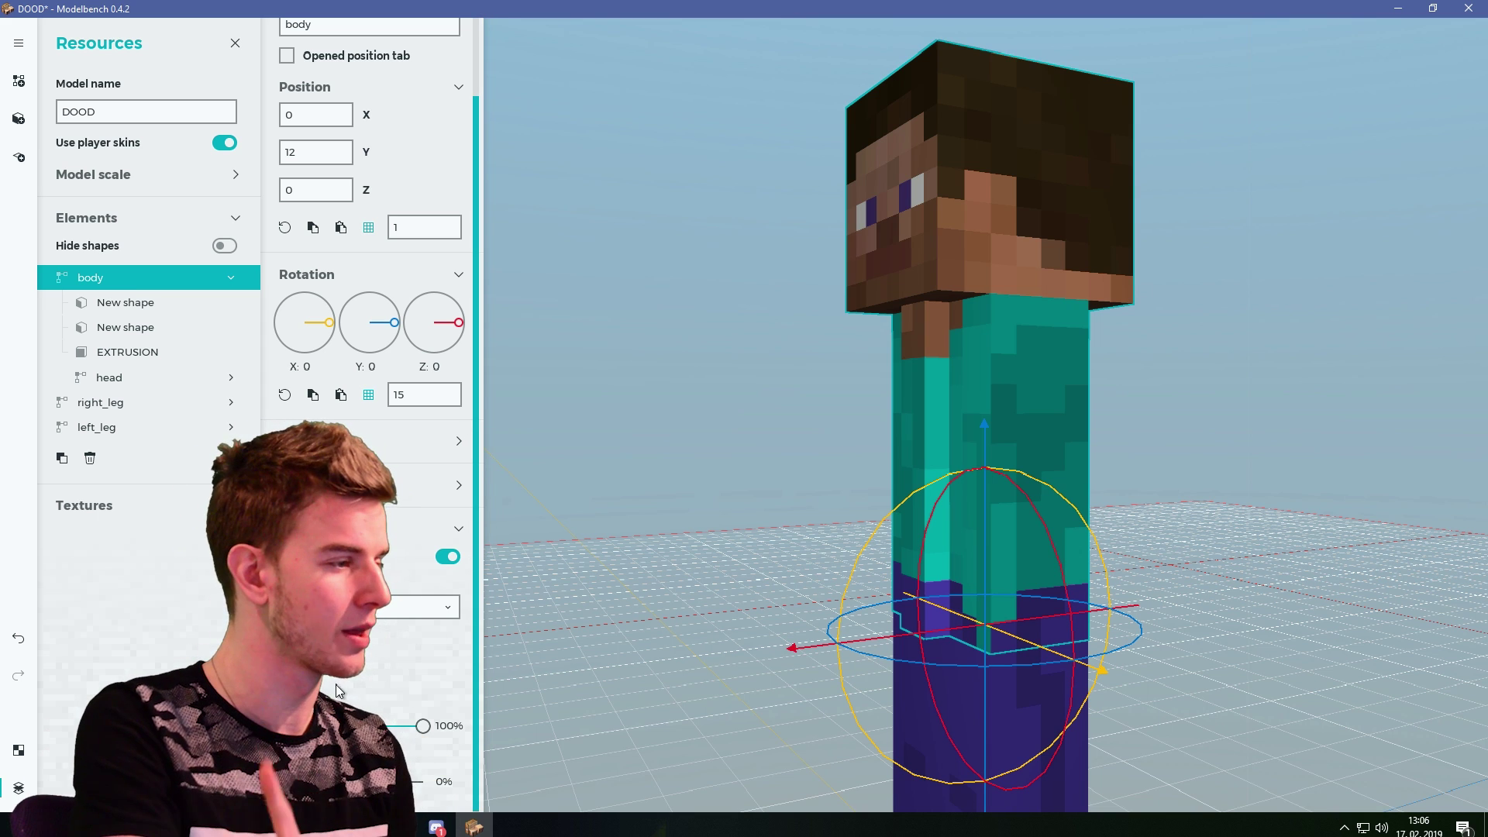
drag(487, 433, 489, 563)
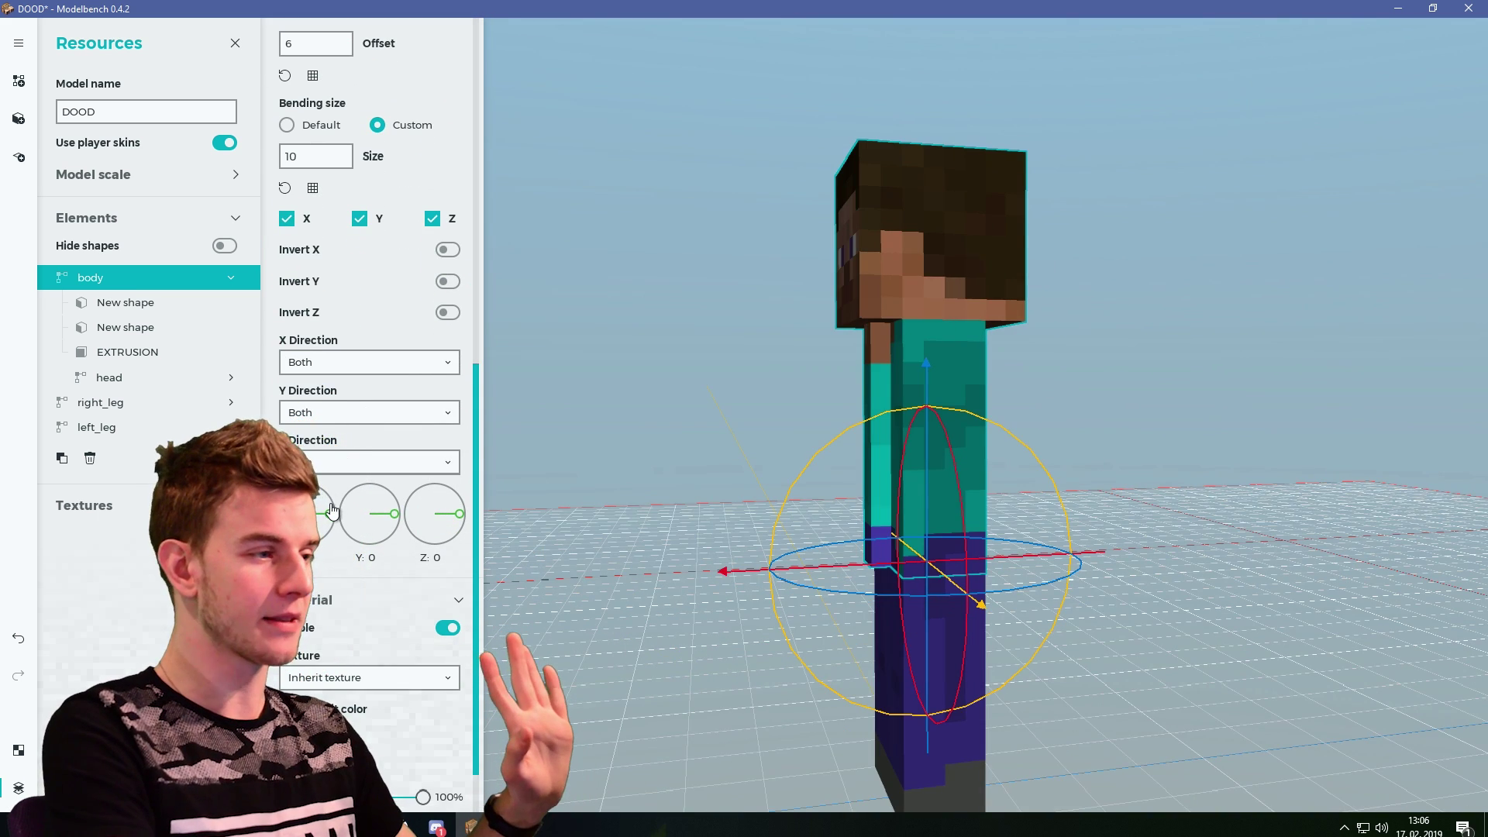
drag(332, 510, 330, 512)
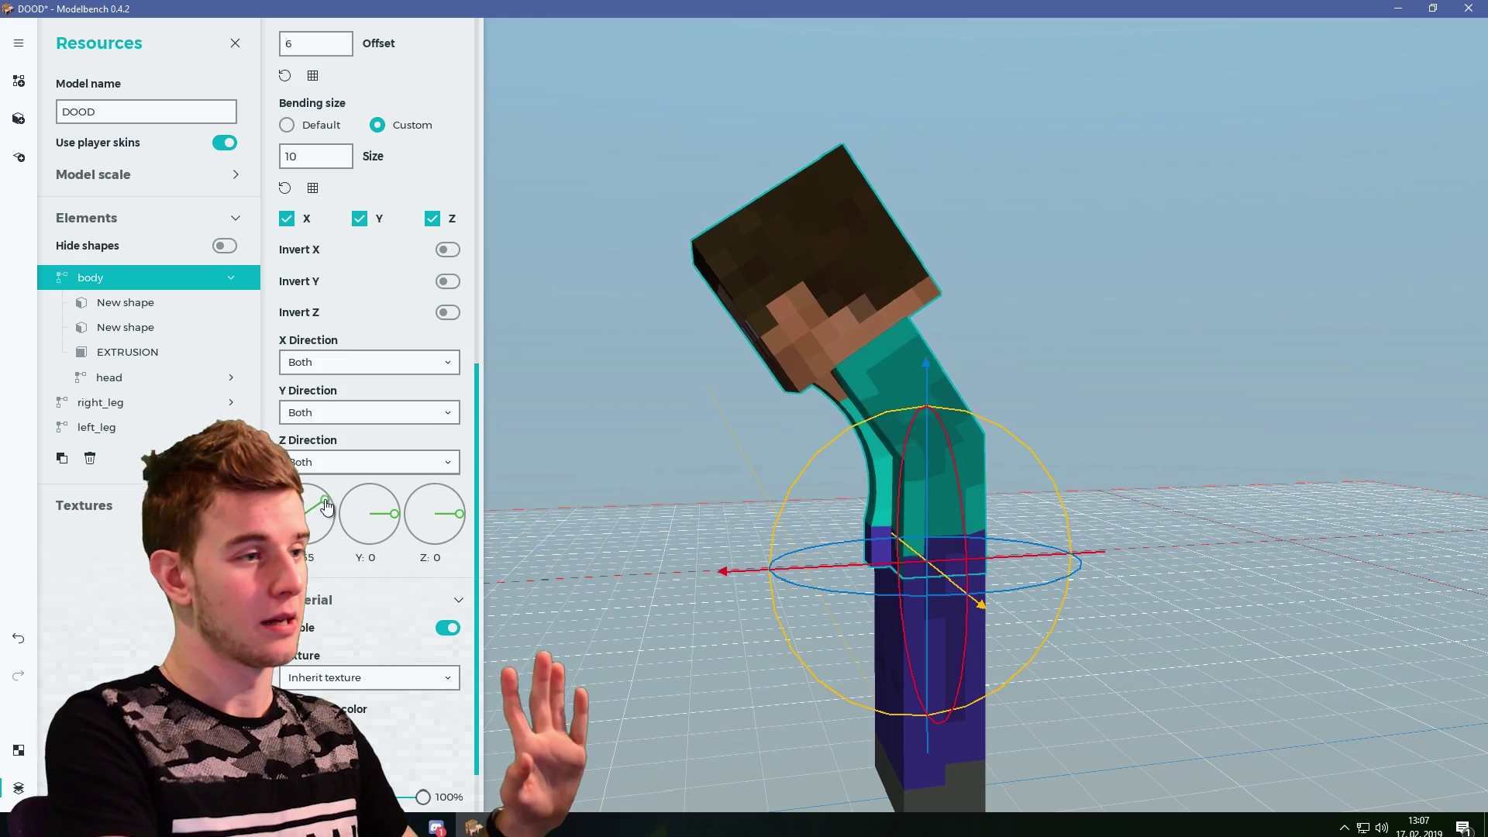
scroll(630, 492, up, 5)
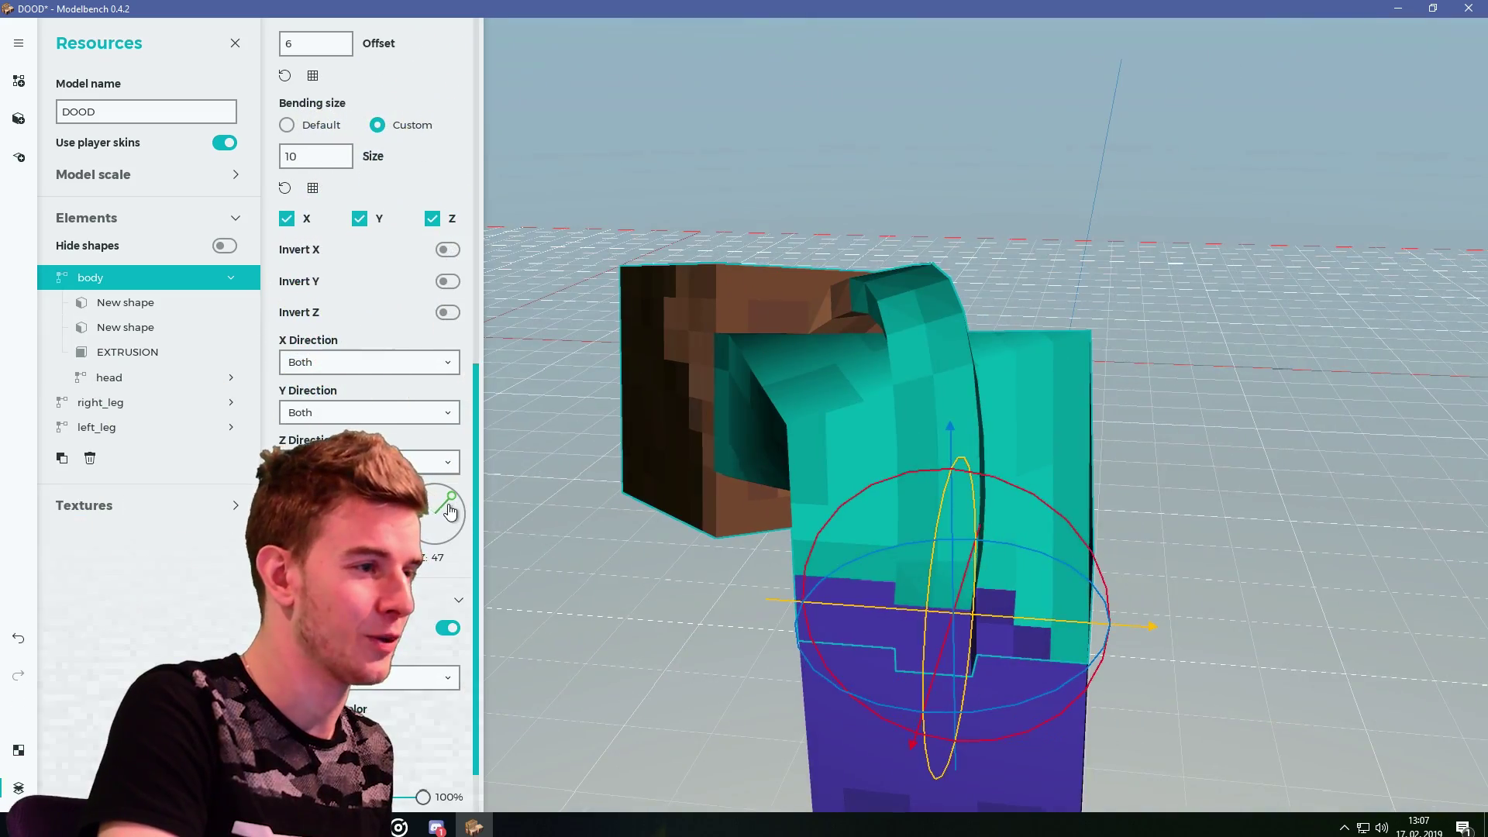
drag(447, 505, 486, 538)
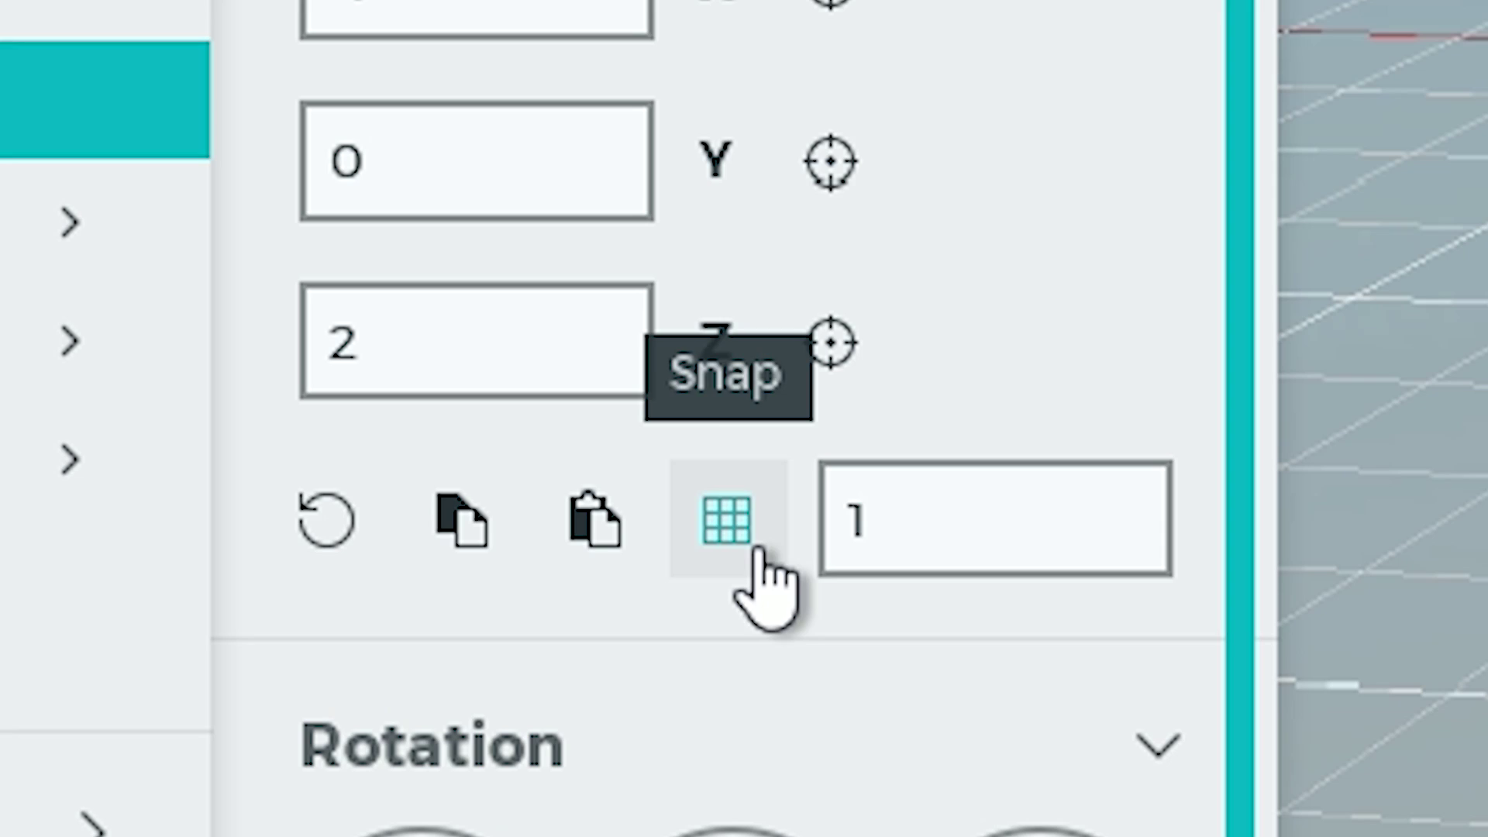
Turn off snapping for the EXTRUSION surface's pivot offset and set its Z offset to 2.3.
click(374, 445)
click(1368, 748)
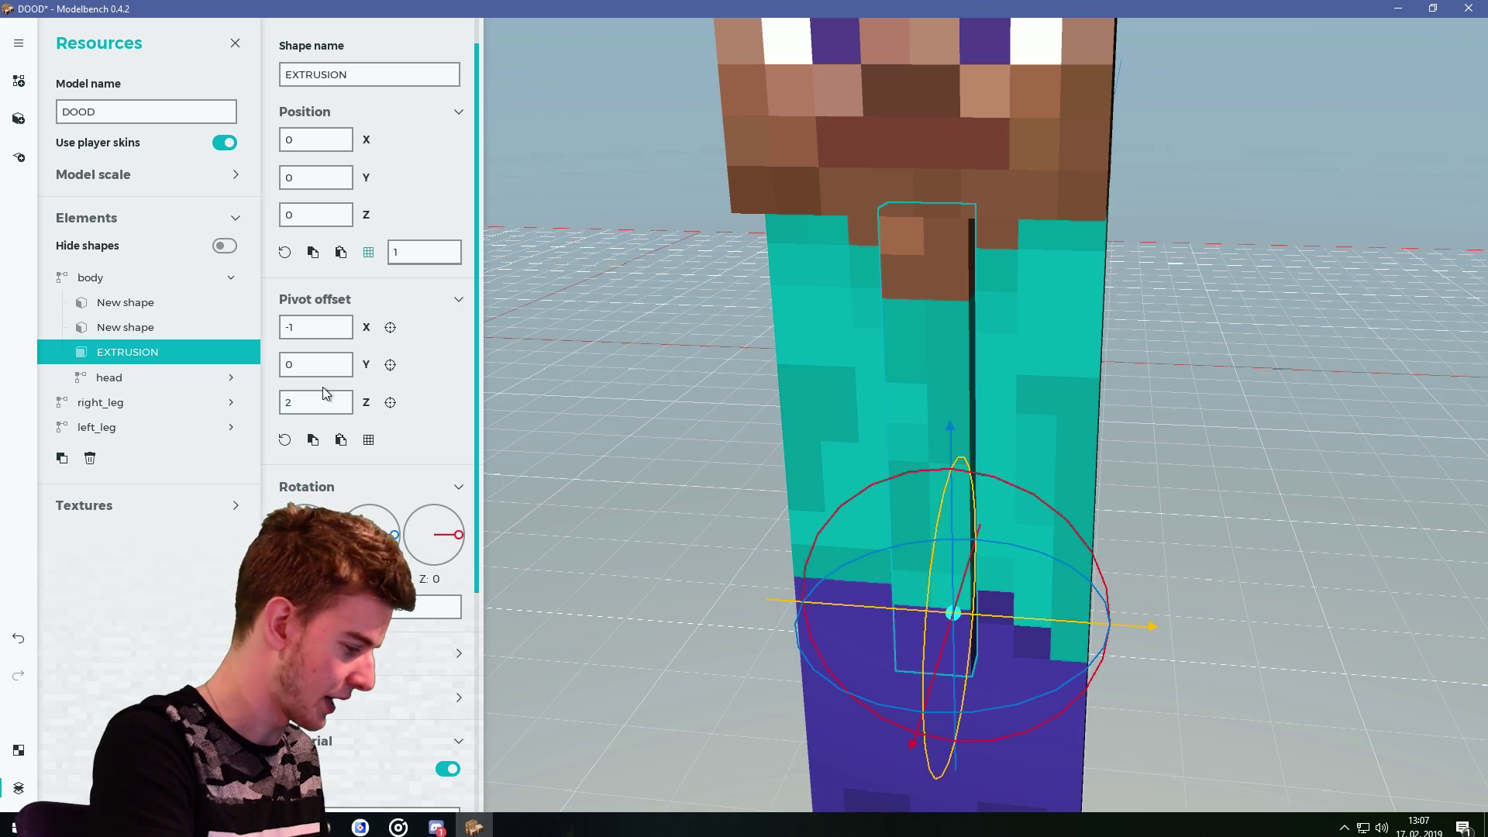
text(.3)
drag(966, 335, 740, 336)
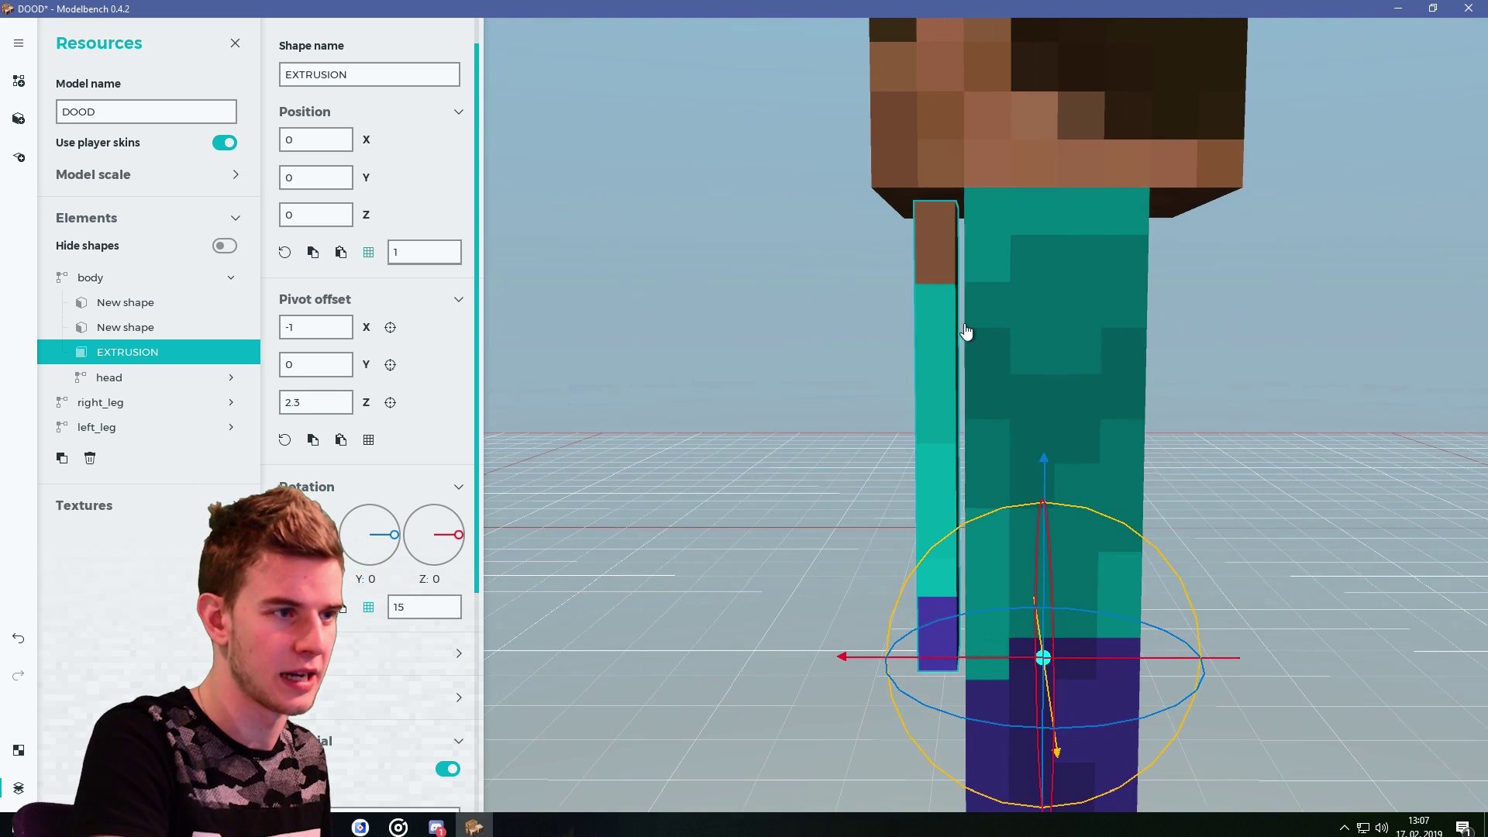
Bend the body backwards about X to compare the detached EXTRUSION strip with the torso.
click(107, 280)
drag(474, 354, 469, 665)
drag(330, 560, 318, 581)
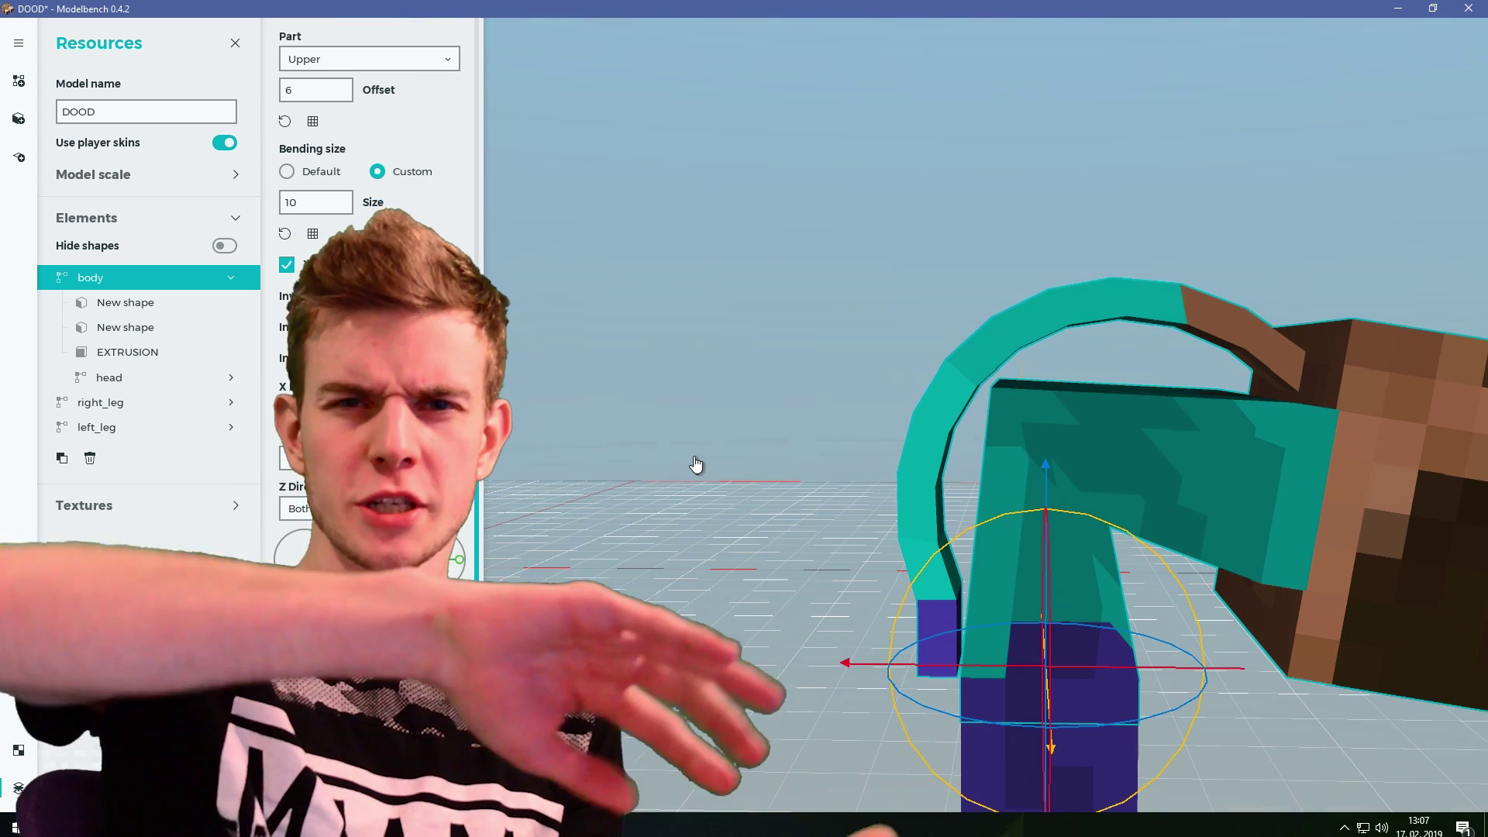
Try different bending size and offset values on the body and undo them.
scroll(376, 411, up, 3)
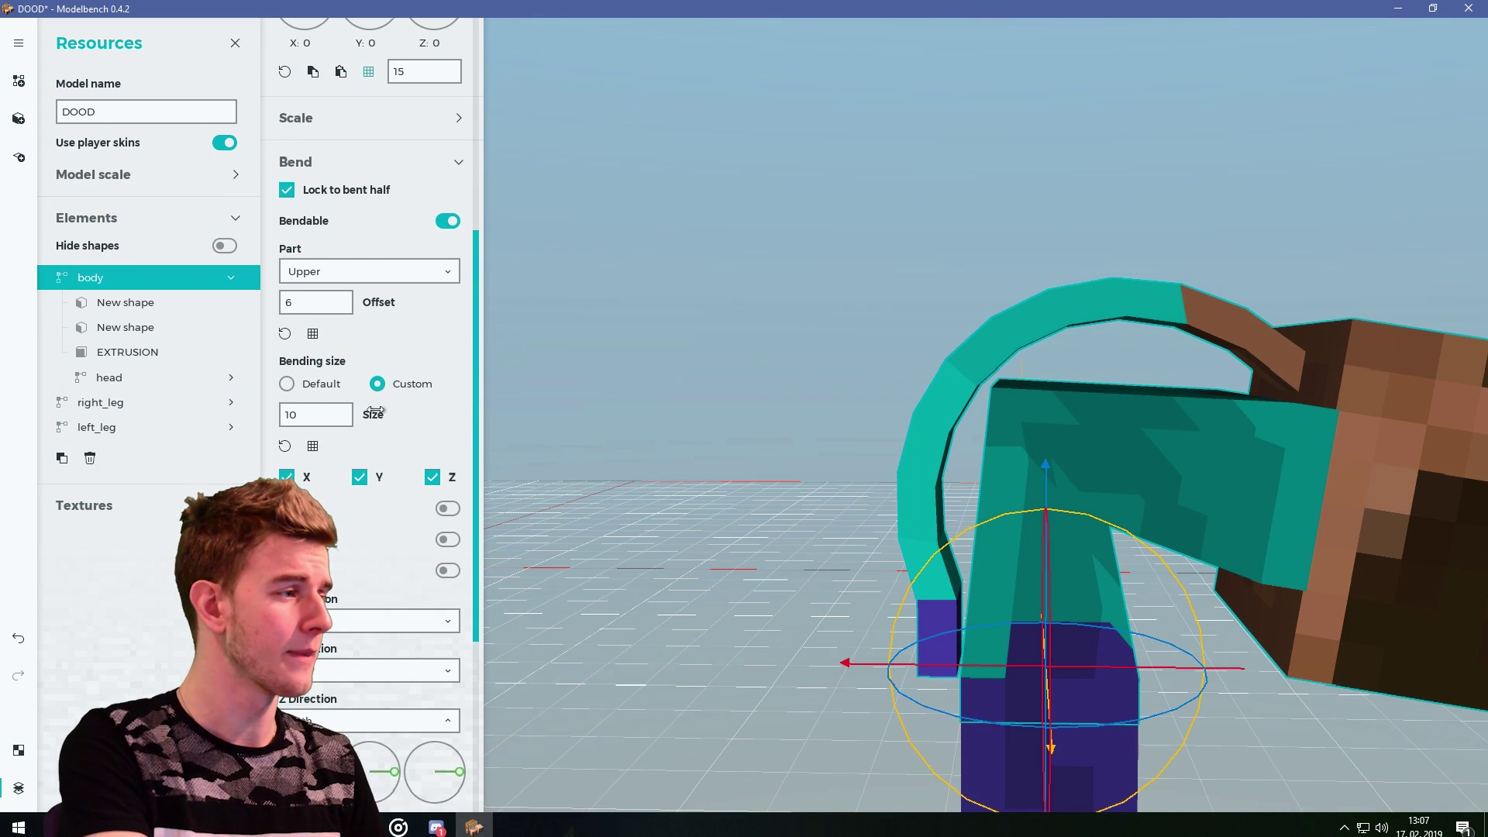
drag(293, 426, 223, 428)
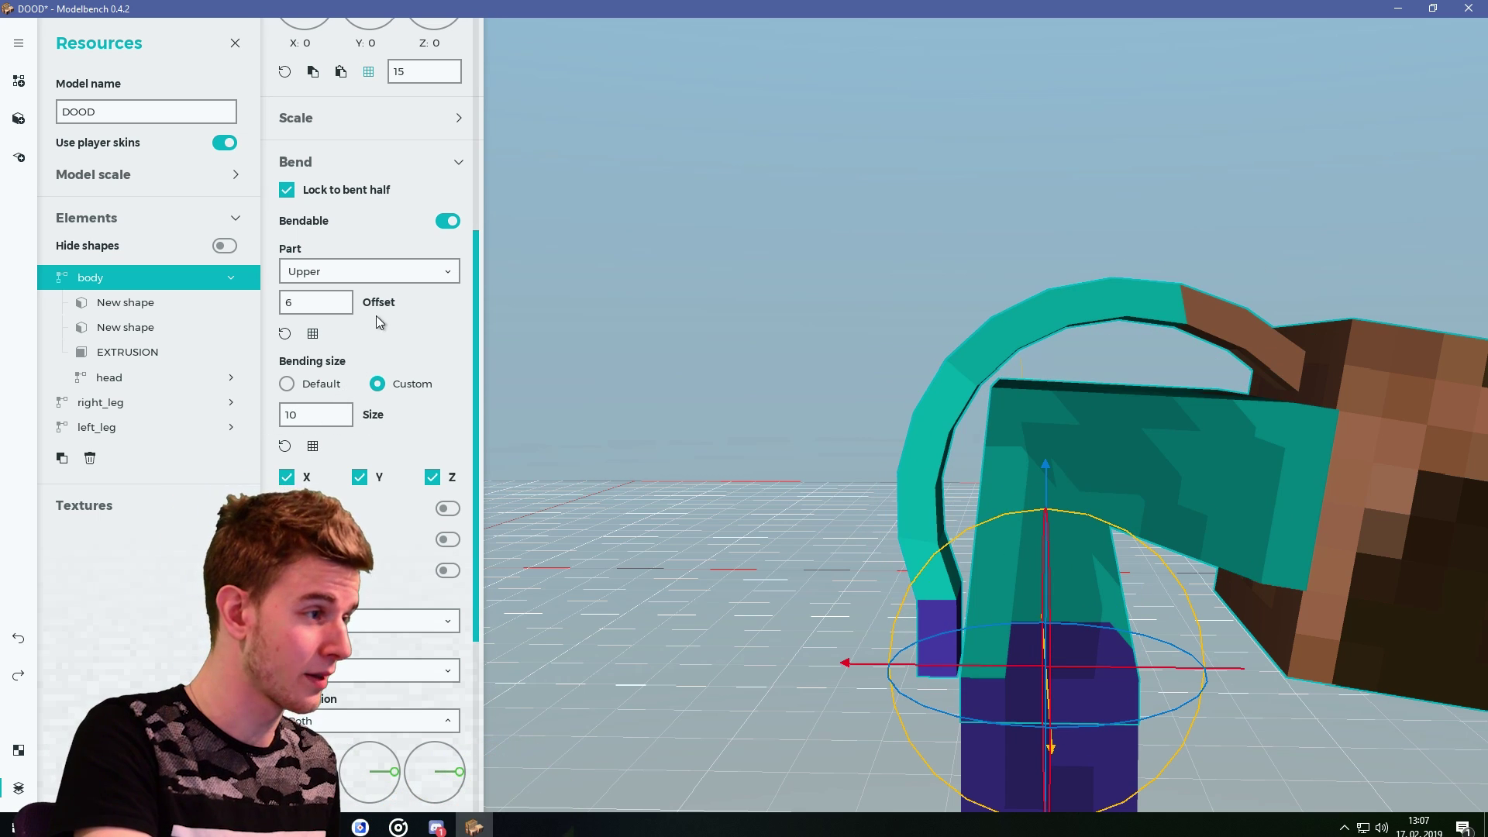
drag(380, 308, 623, 383)
key(ctrl+z)
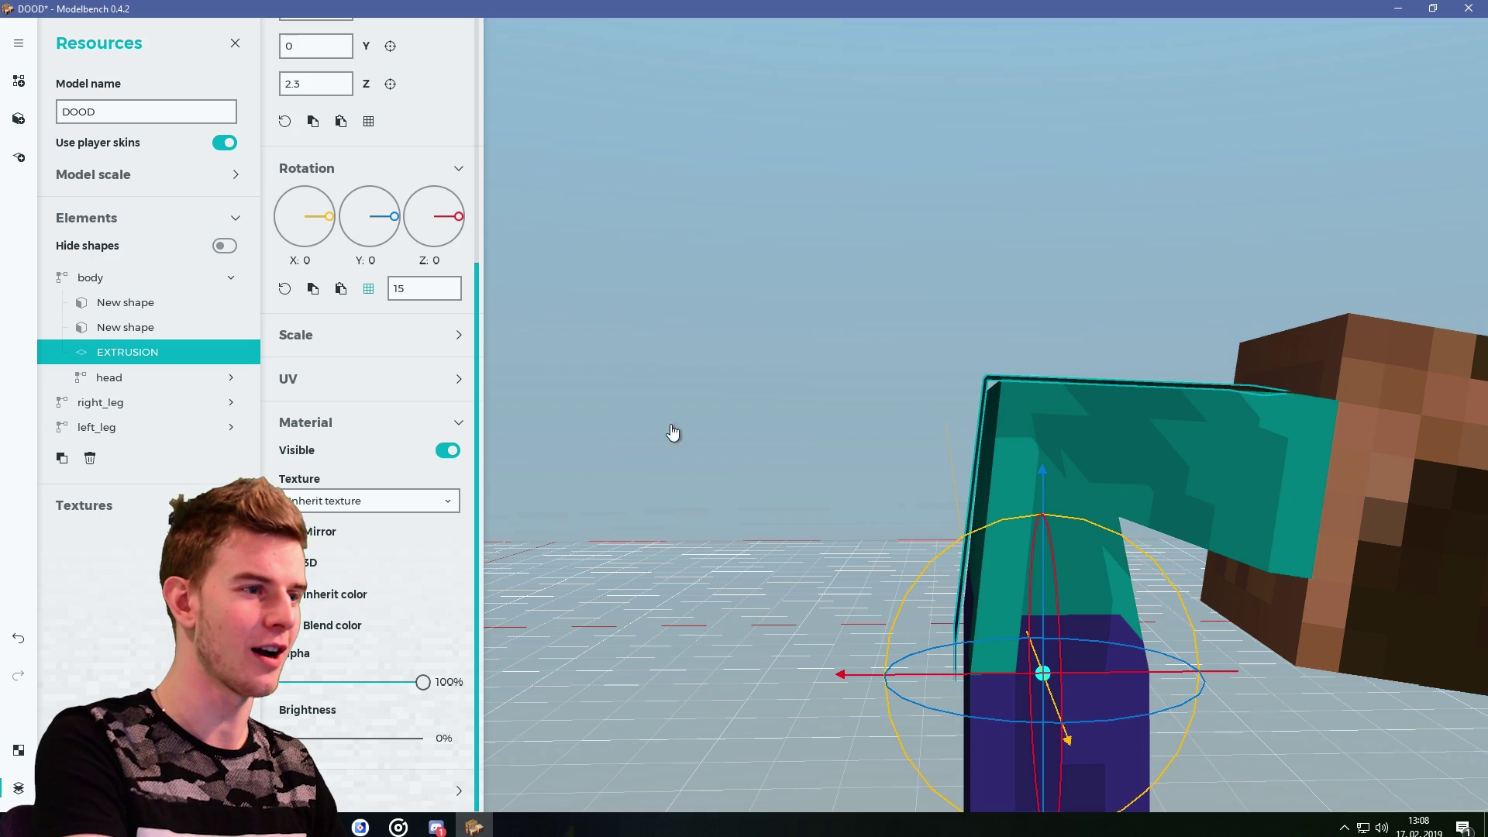
Test the flat EXTRUSION surface by bending the body about X in both directions, and reset the bend.
drag(673, 432, 698, 445)
right_drag(777, 408, 704, 396)
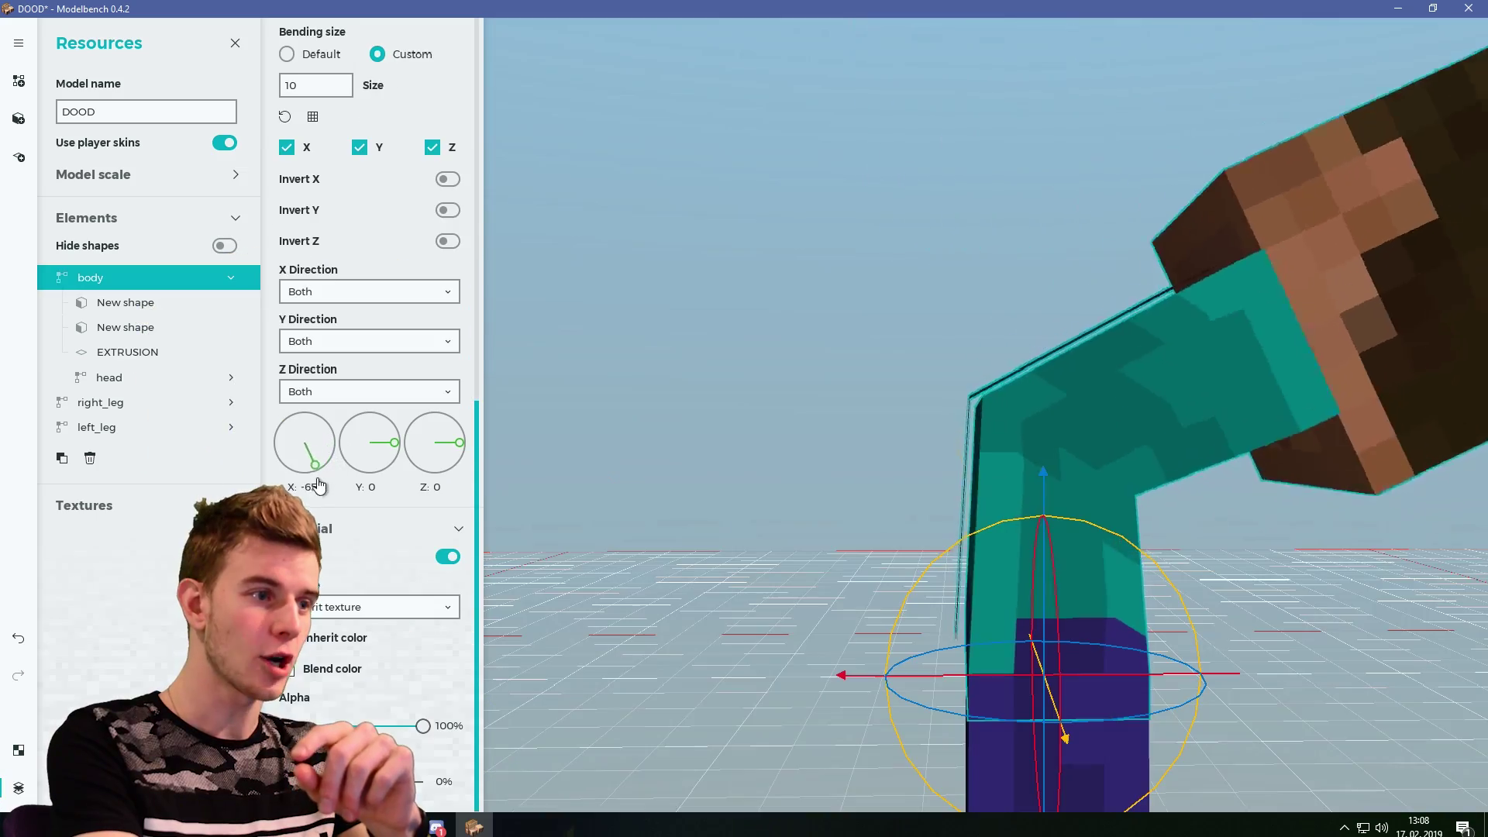
drag(316, 478, 316, 416)
drag(612, 416, 517, 445)
drag(329, 427, 329, 499)
click(285, 116)
Duplicate the EXTRUSION surface as EXTRUSION_2 and rotate the copy to 90° on Y.
scroll(310, 124, up, 10)
drag(512, 129, 527, 121)
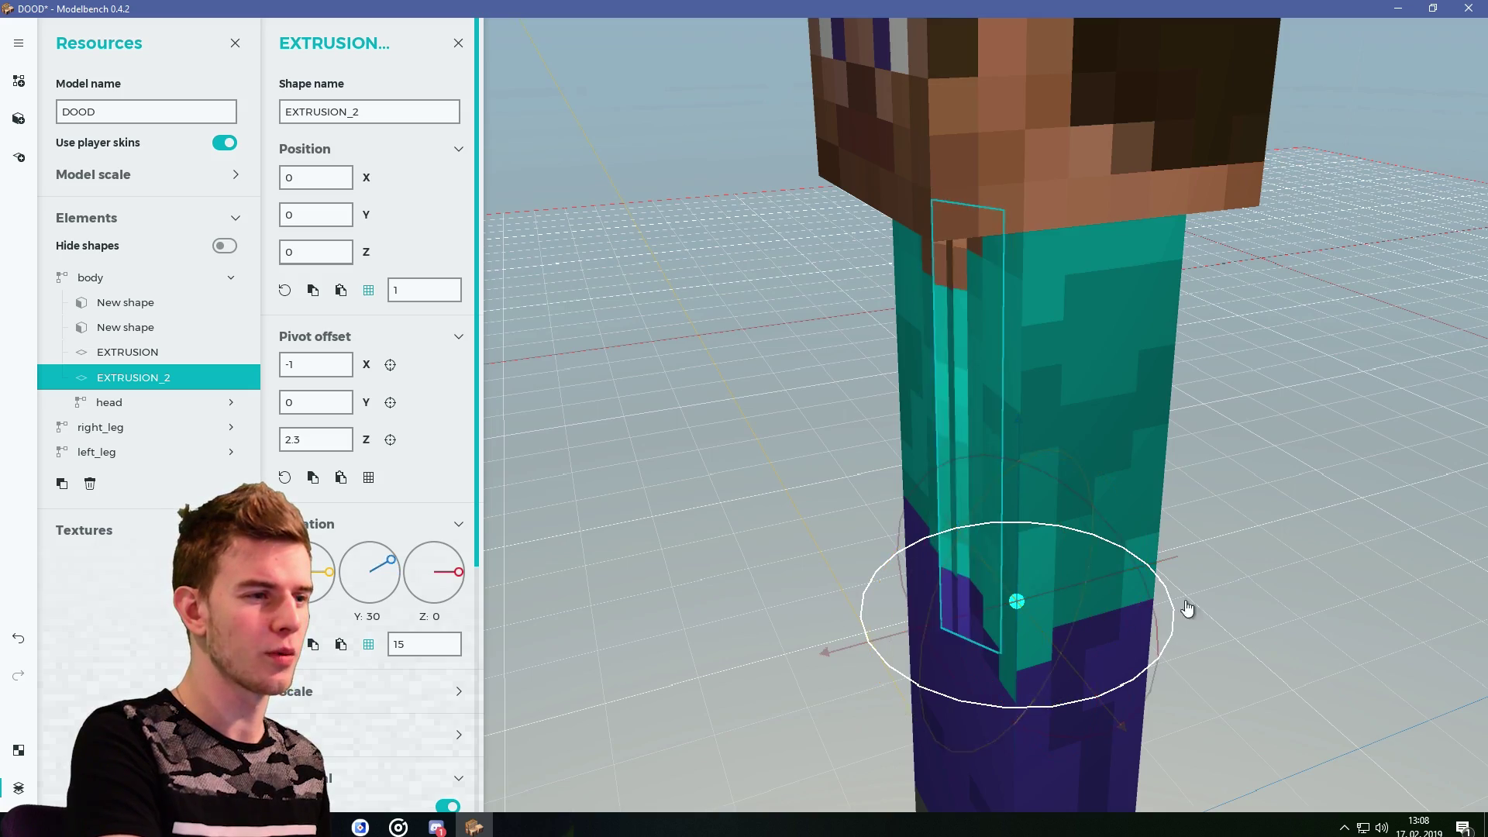
scroll(763, 407, down, 5)
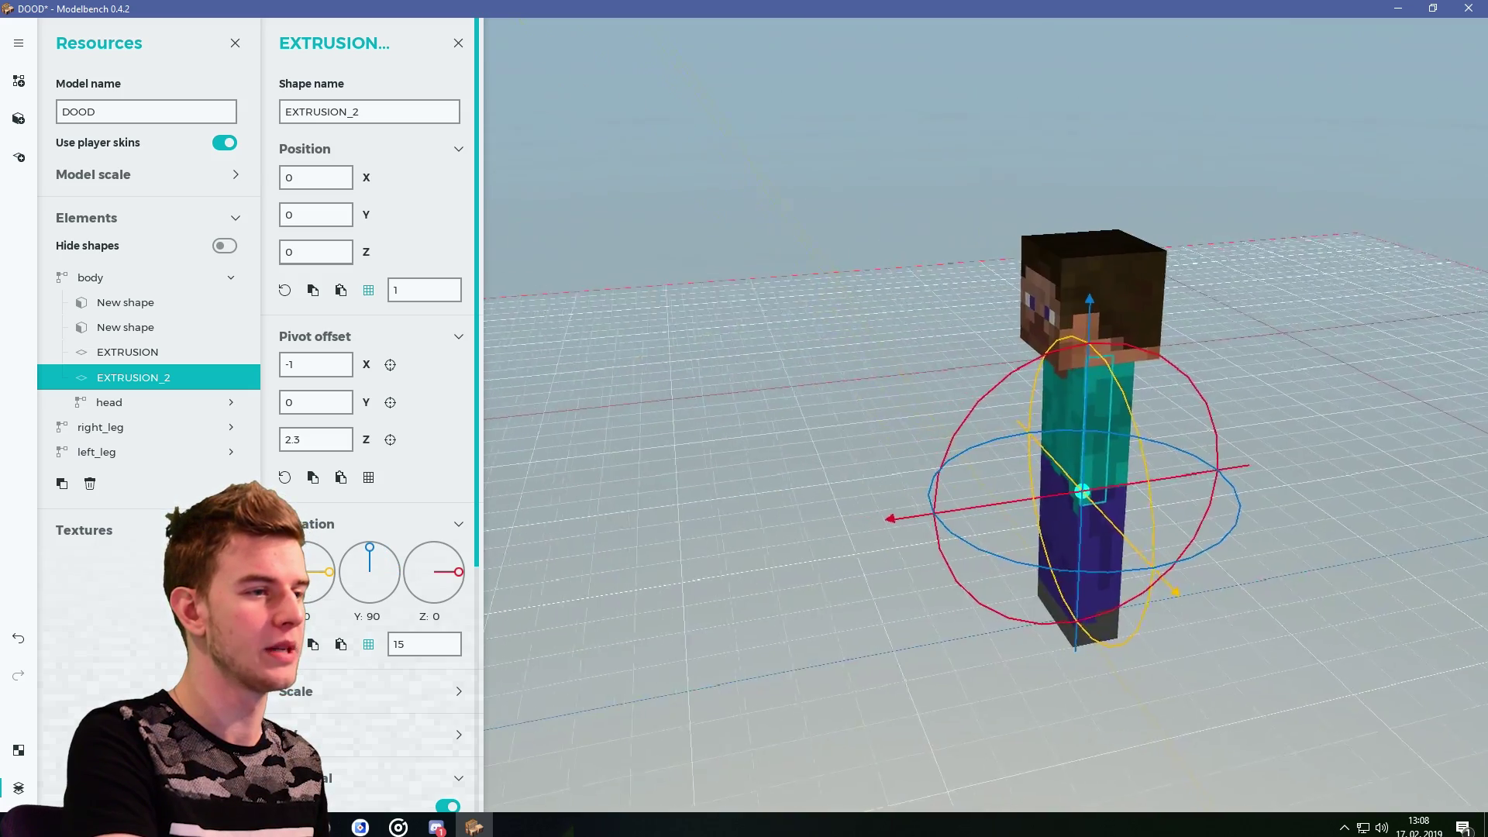
Move EXTRUSION_2 out in front of the body and bend the body backwards about X to test it.
drag(763, 407, 624, 414)
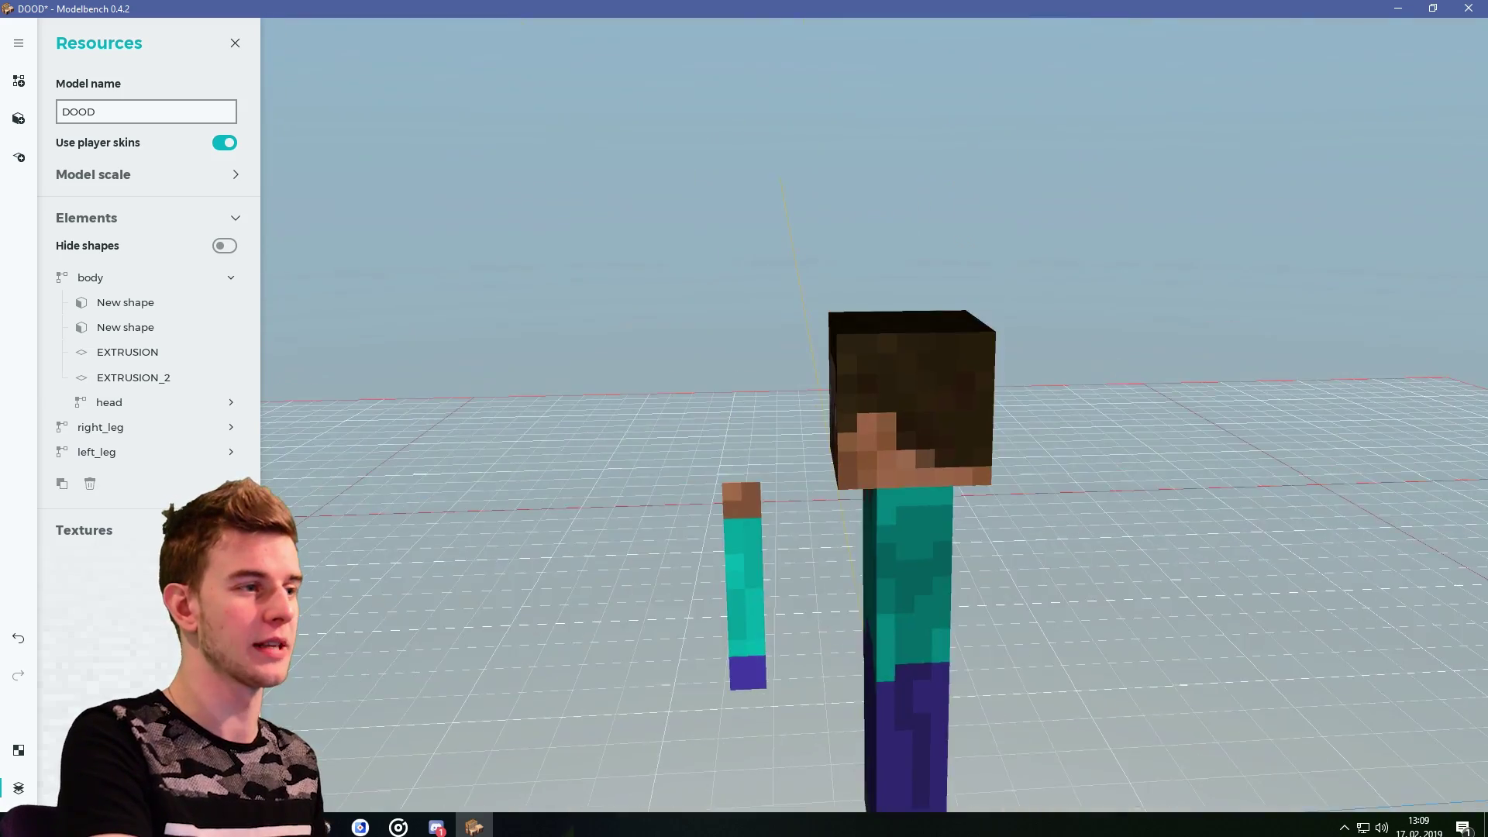
scroll(642, 298, down, 2)
middle_drag(642, 444, 642, 297)
click(138, 279)
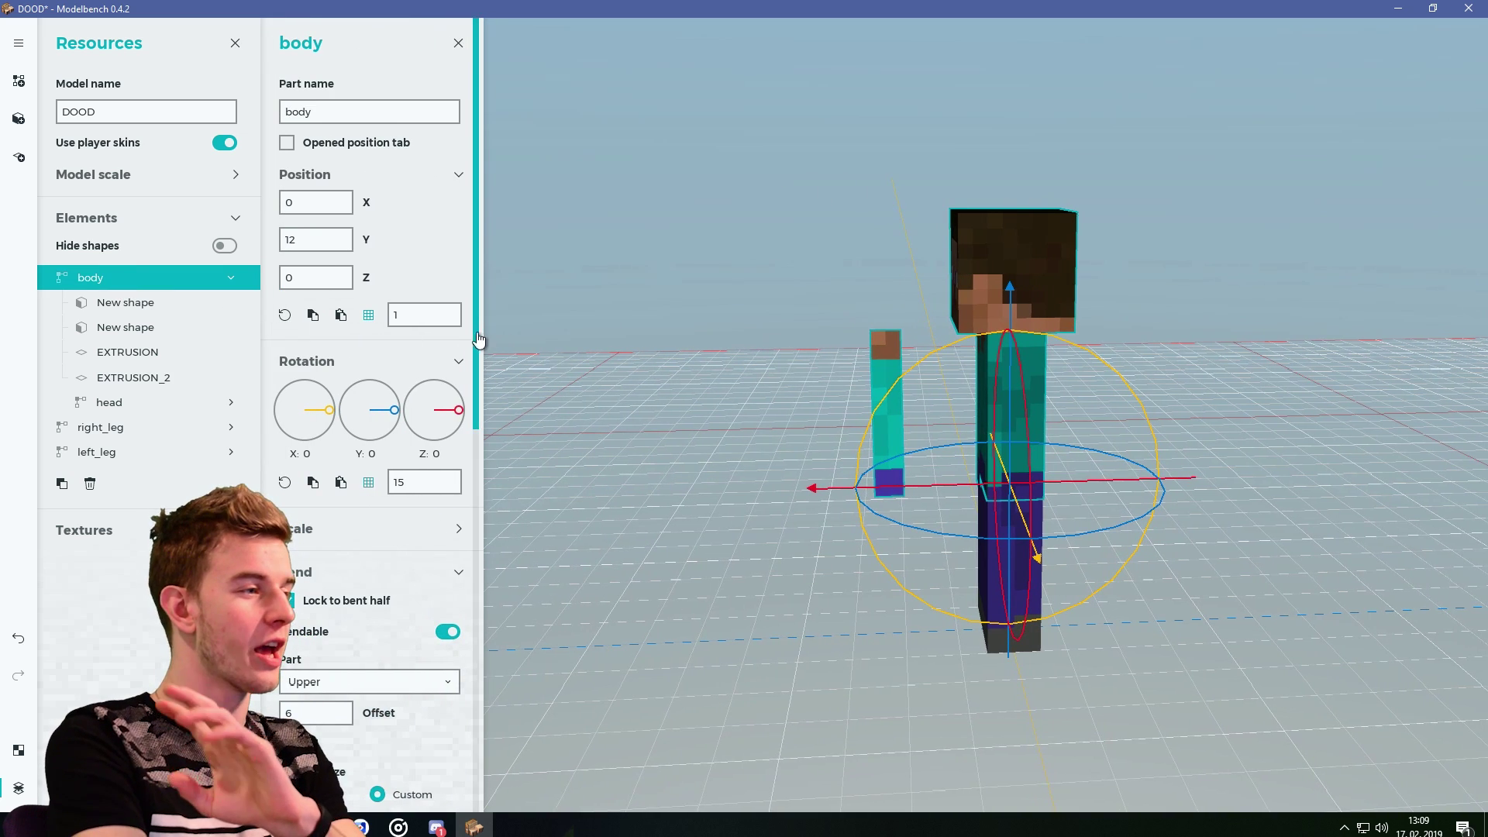
scroll(387, 465, down, 5)
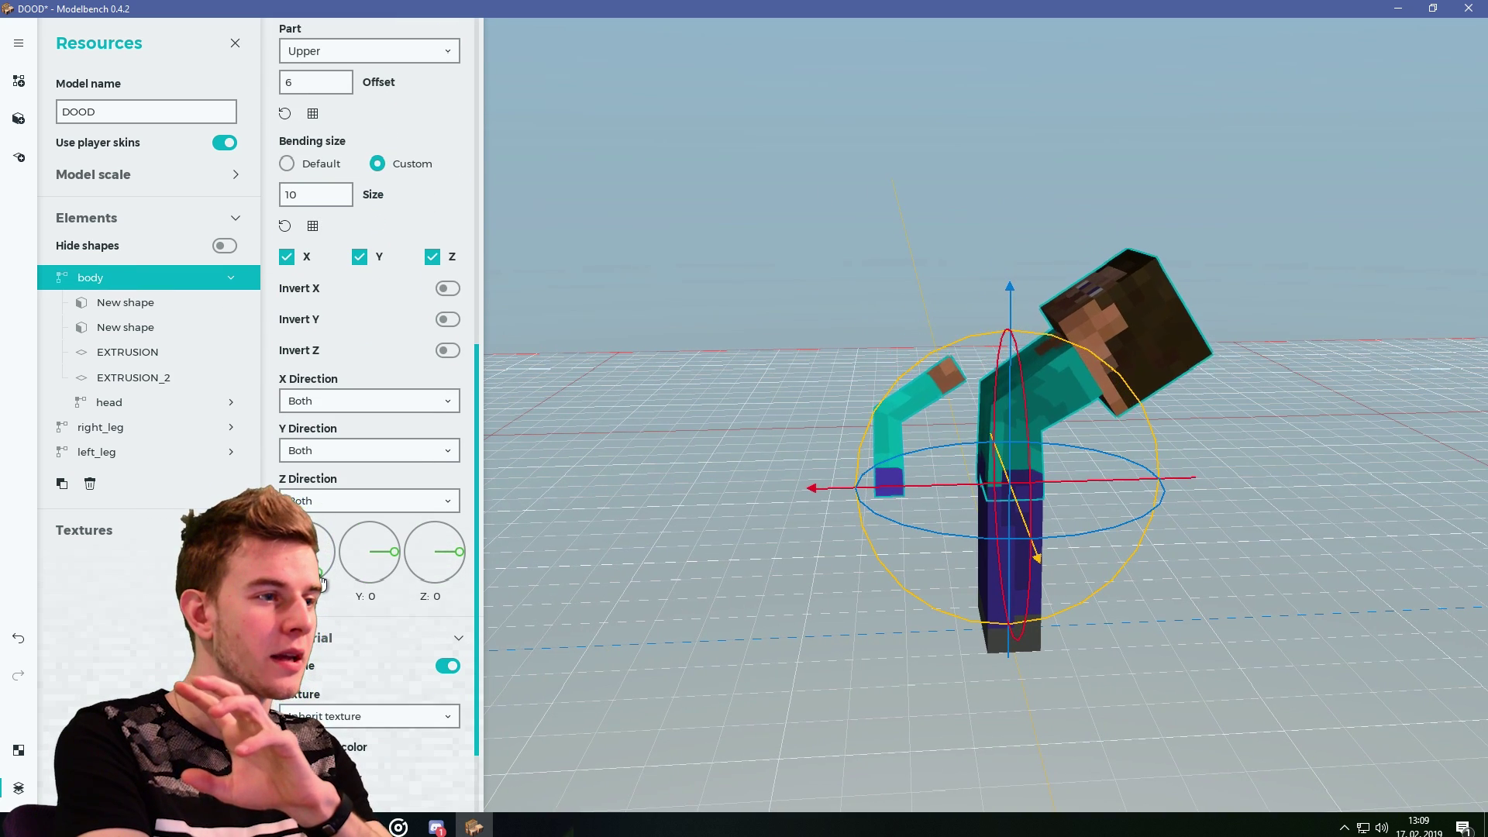
drag(320, 581, 283, 572)
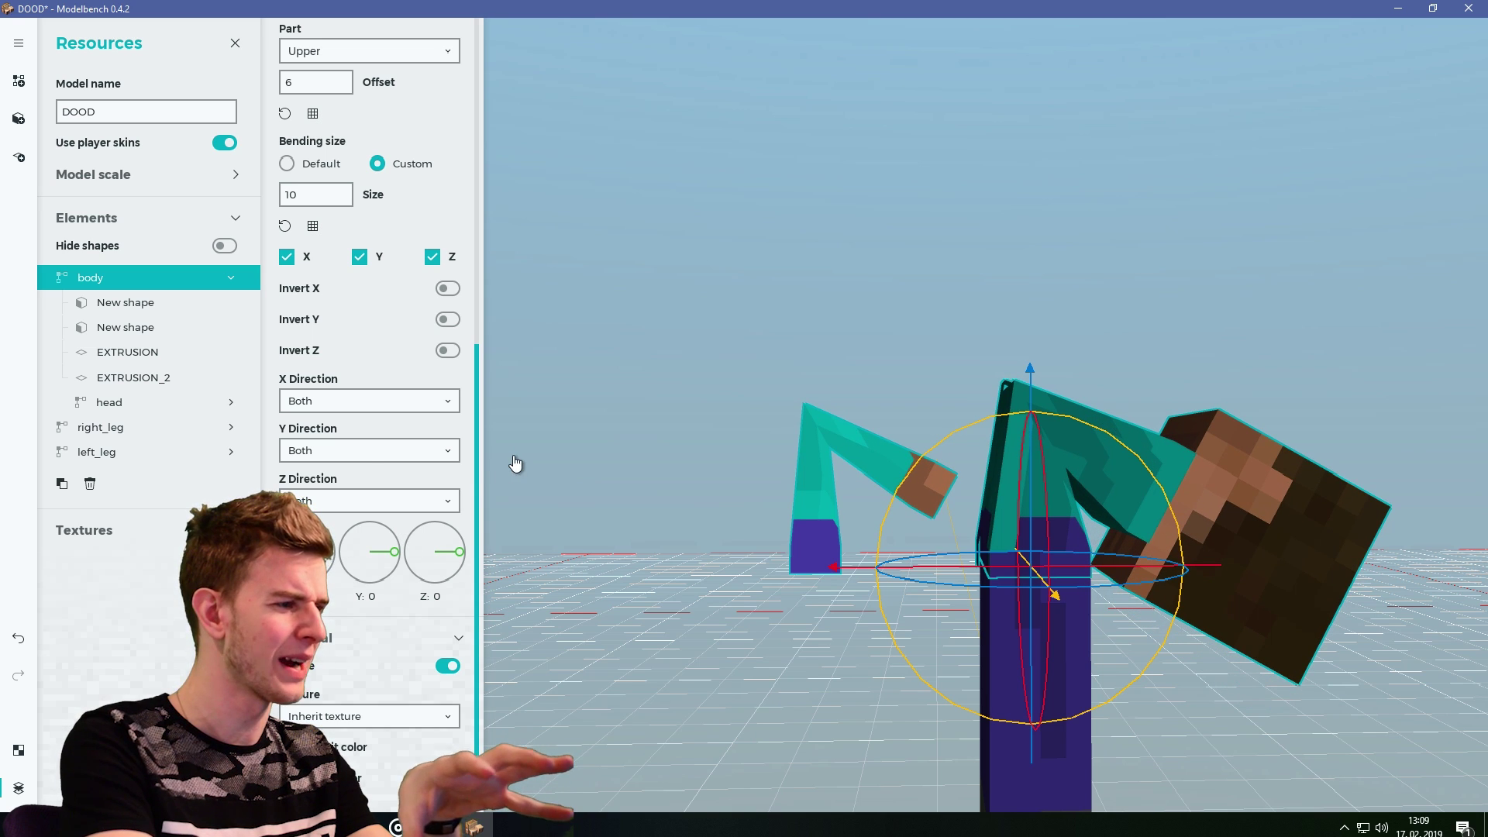
Move EXTRUSION_2 back into the body by setting its Z position to 0.
drag(334, 170, 367, 170)
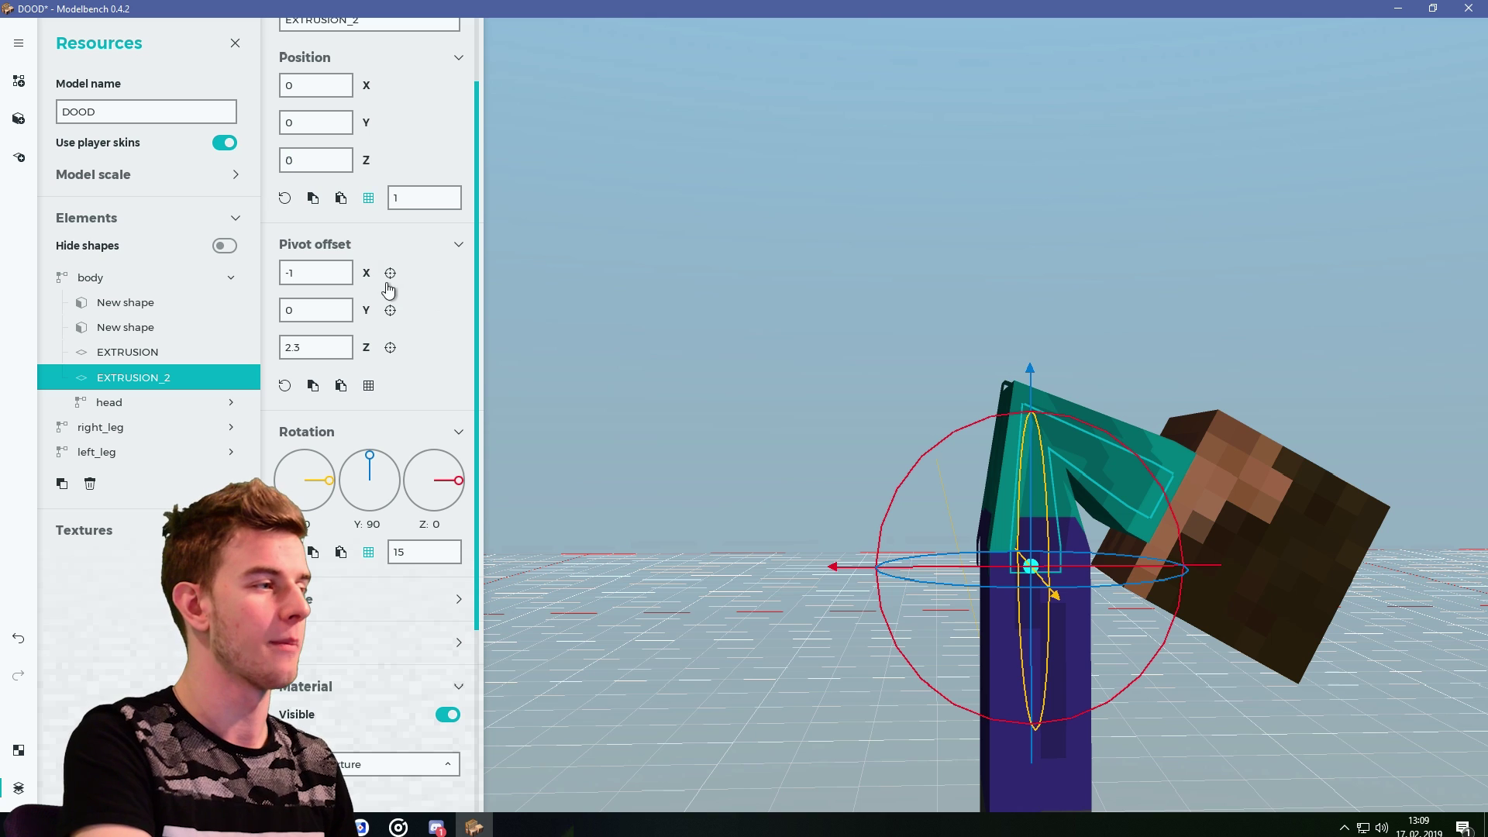
Reposition EXTRUSION_2 beside the body by setting its pivot offset to -3.35 on X and 1 on Z.
drag(369, 283, 218, 256)
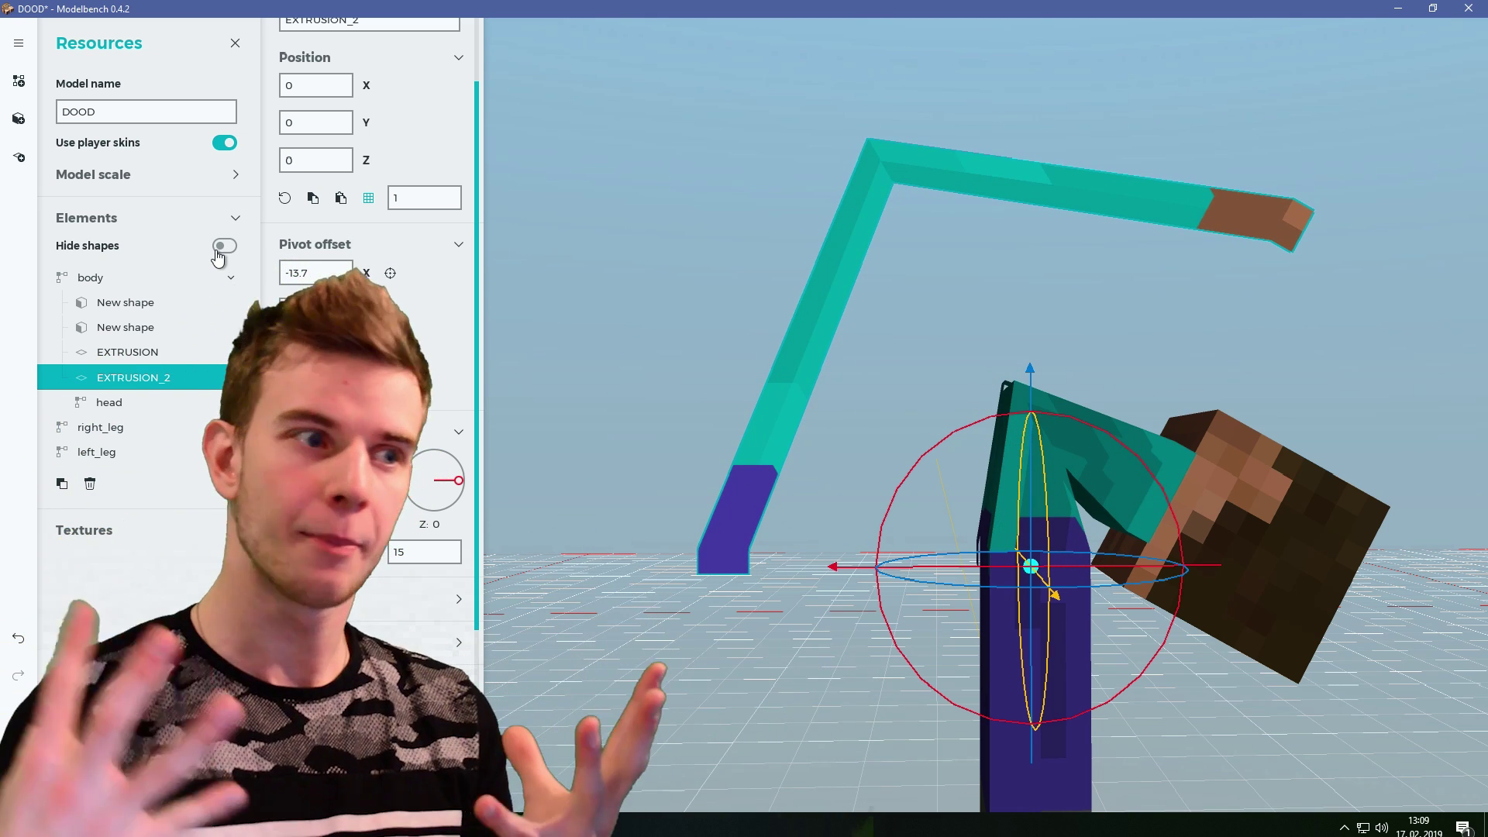
drag(370, 266, 489, 265)
drag(542, 271, 822, 341)
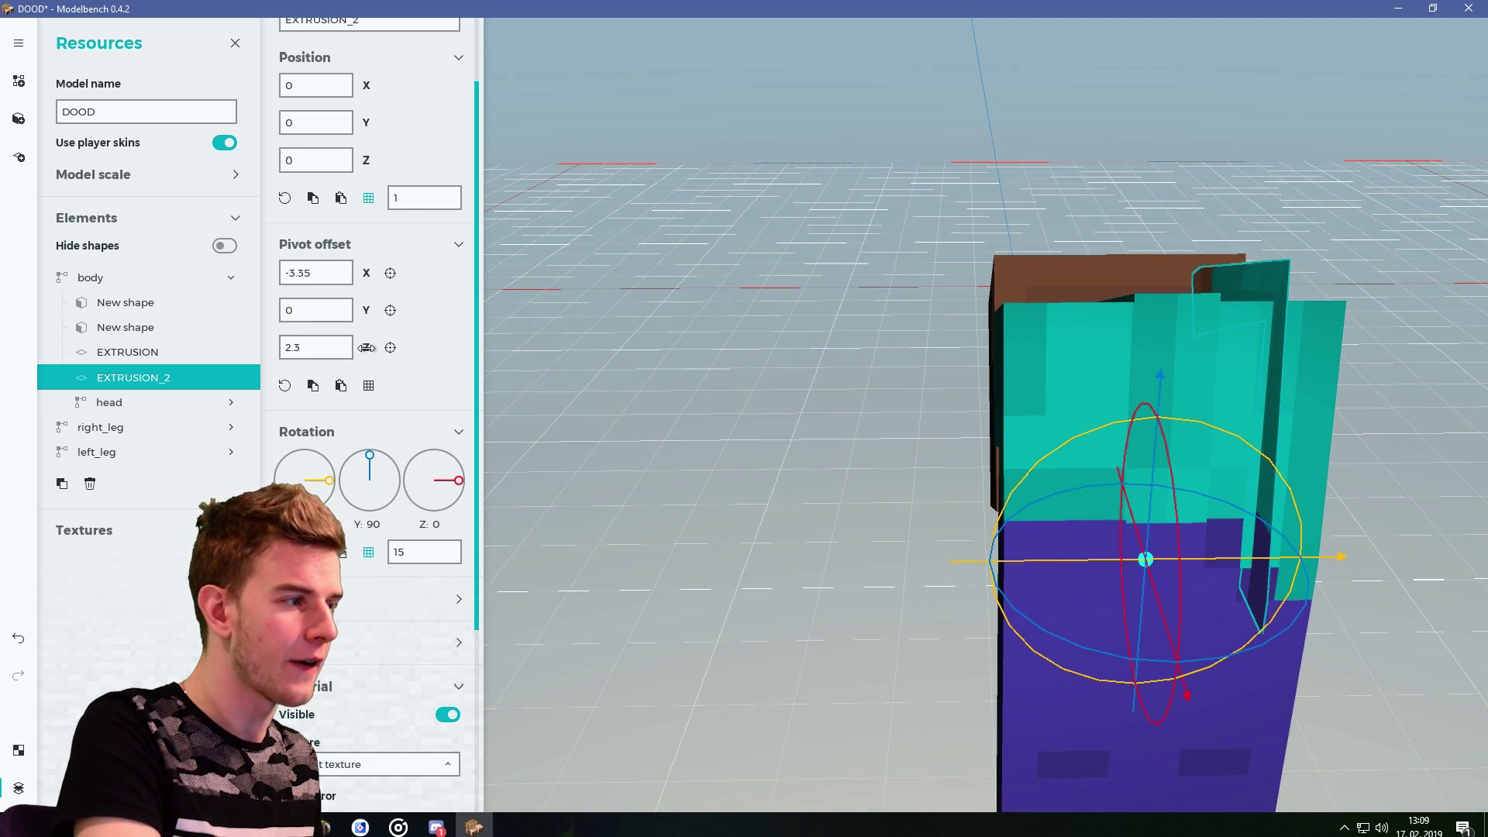
drag(772, 327, 1321, 409)
click(160, 380)
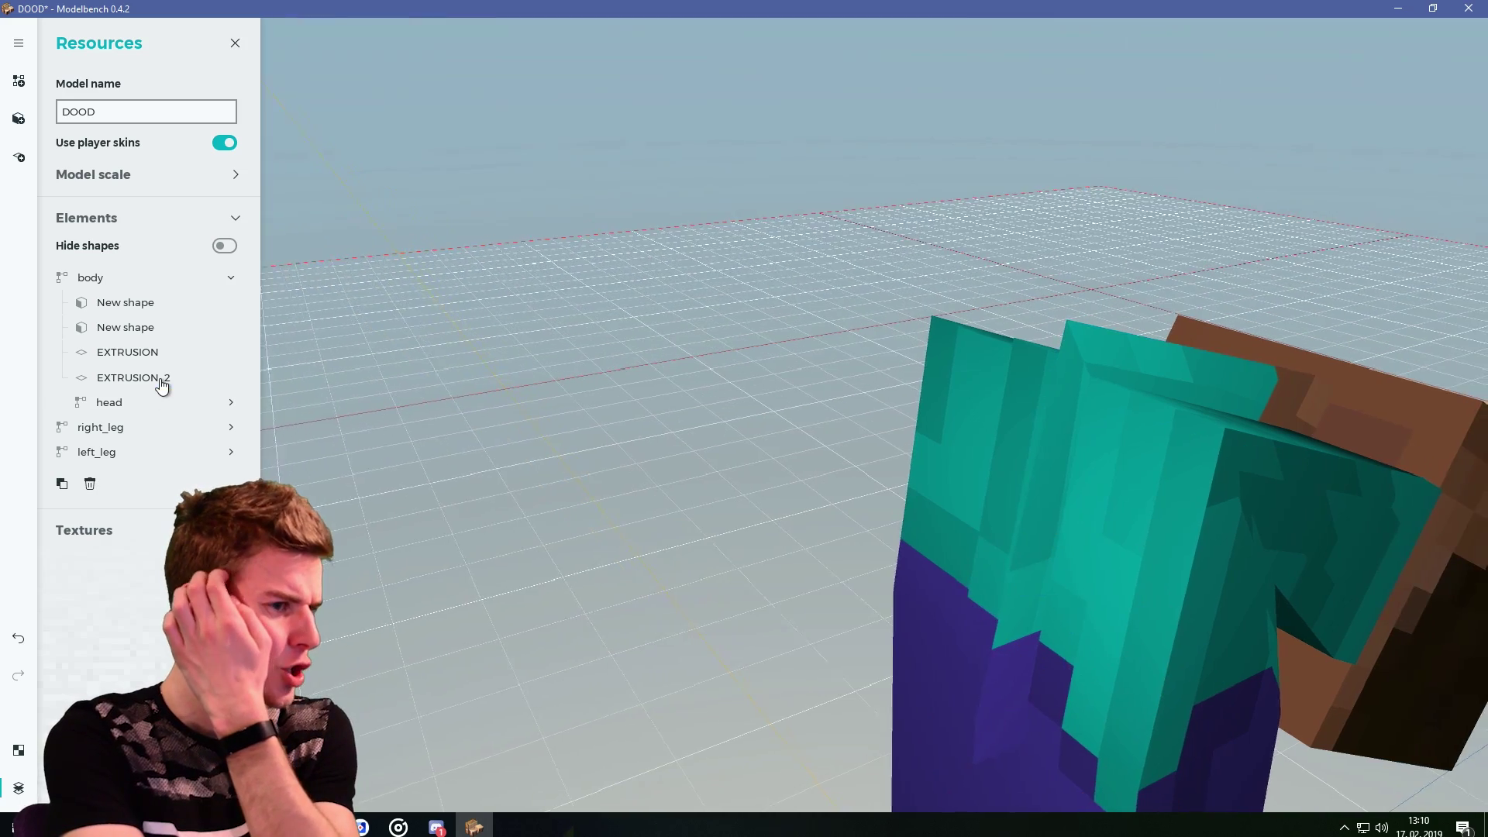
click(161, 380)
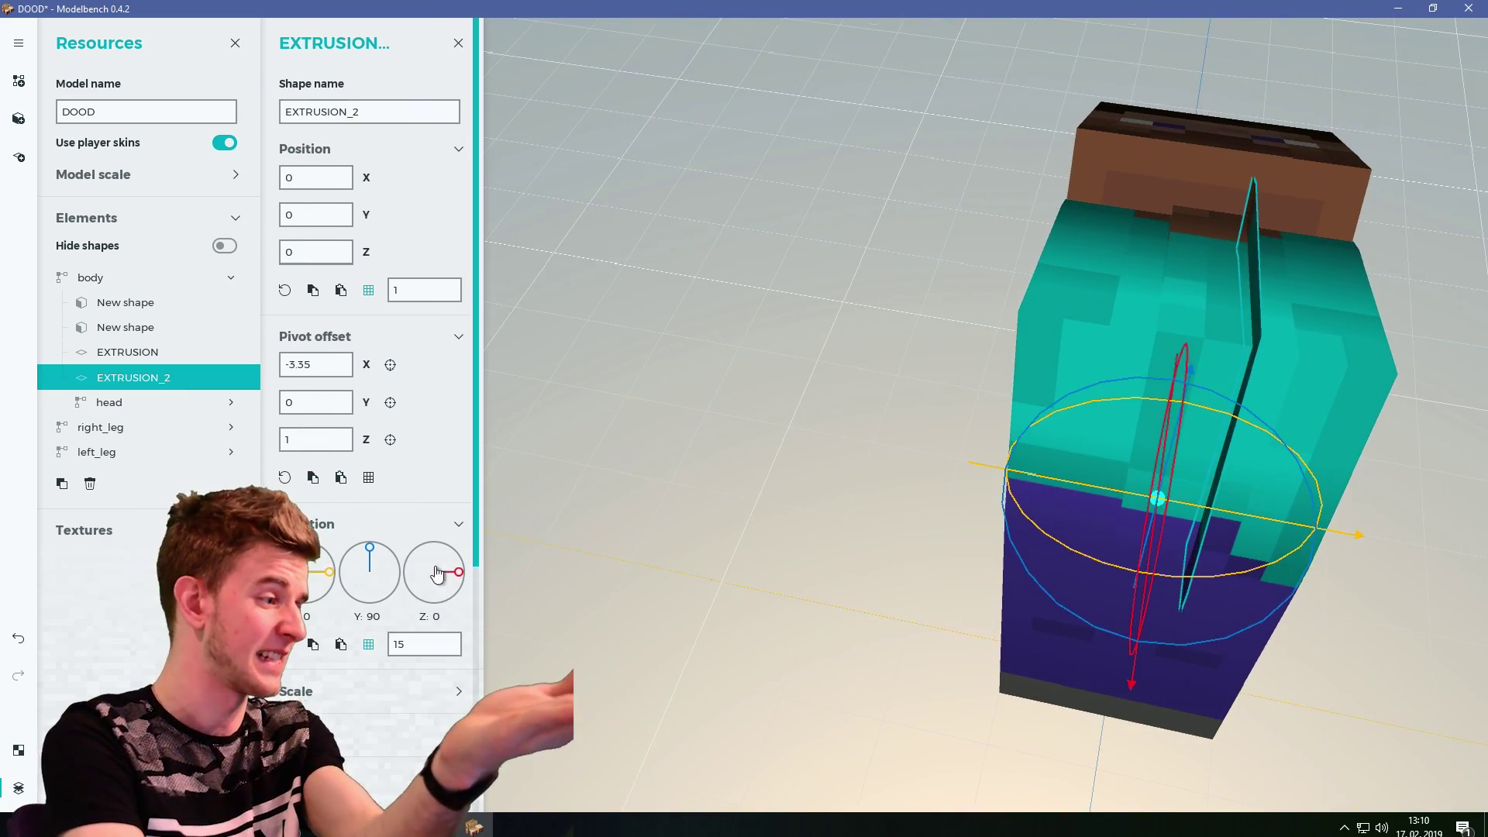
Shift EXTRUSION_2's texture area slightly sideways across the shirt front of the skin texture, and close the texture editor.
click(18, 751)
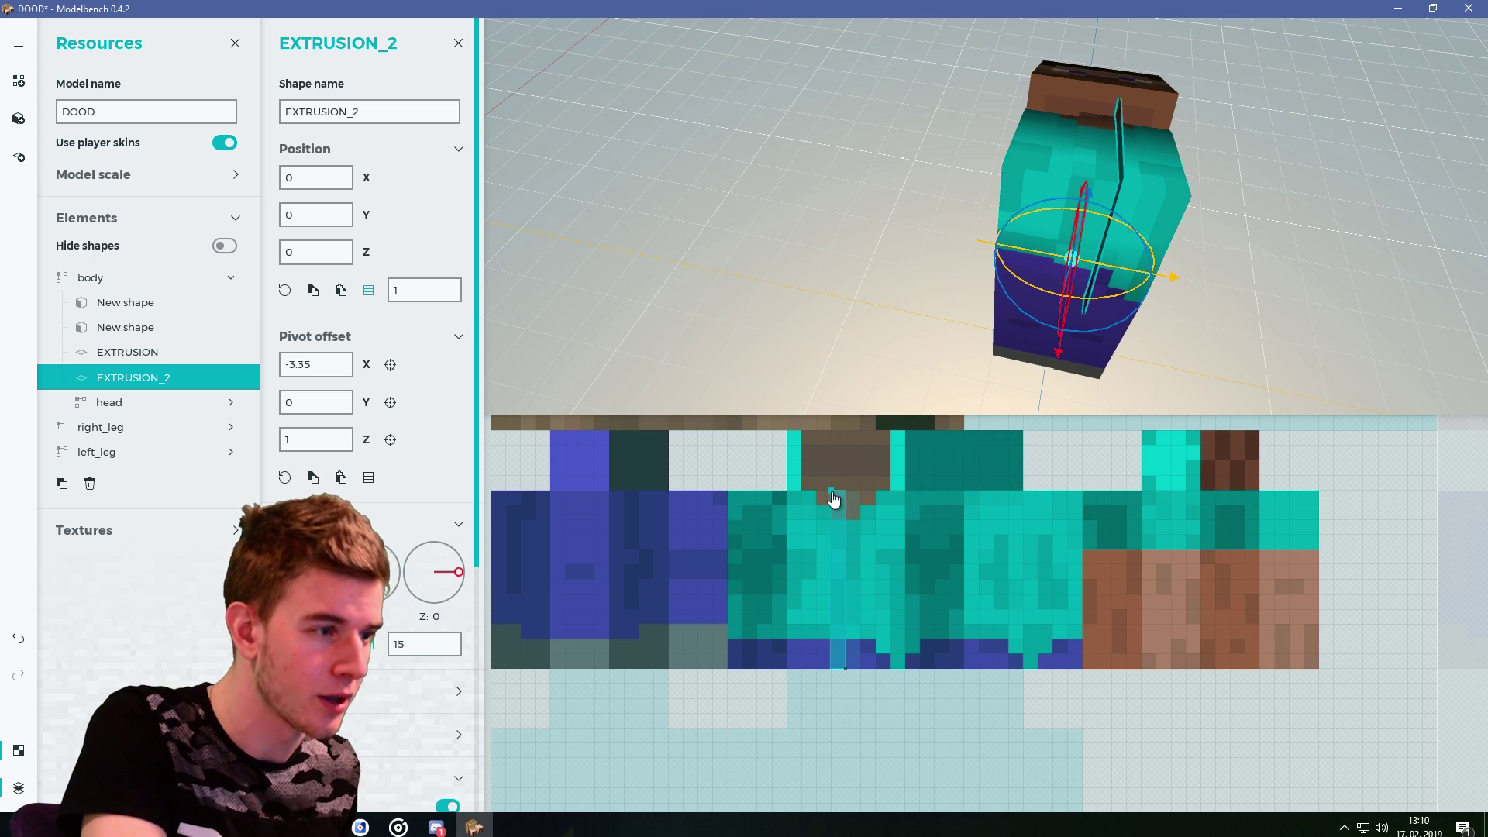
drag(855, 372, 635, 255)
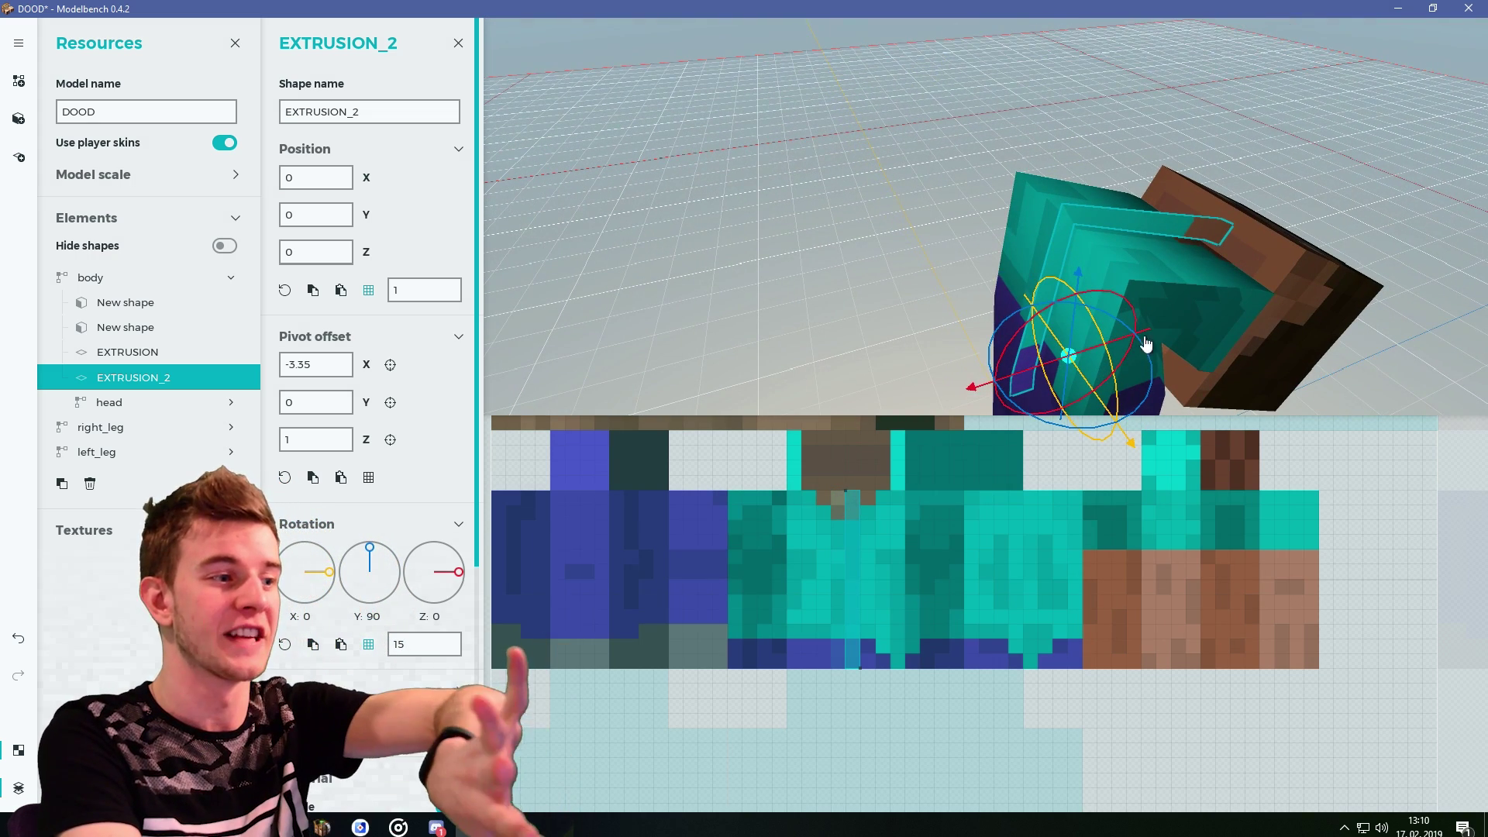
click(19, 750)
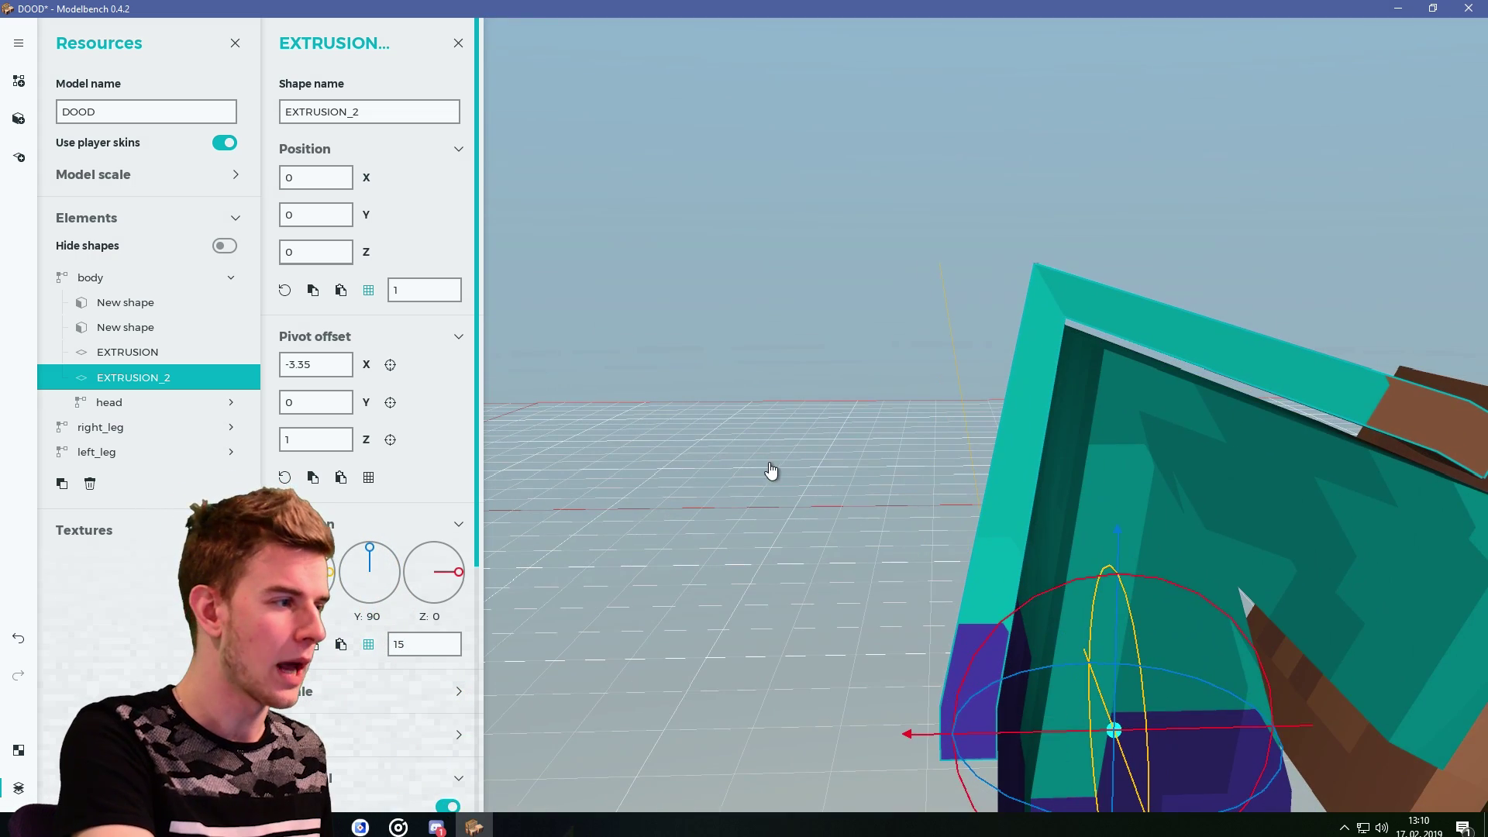
Bring EXTRUSION_2 back against the body by changing its pivot offset on X to about -2.
drag(372, 368, 382, 368)
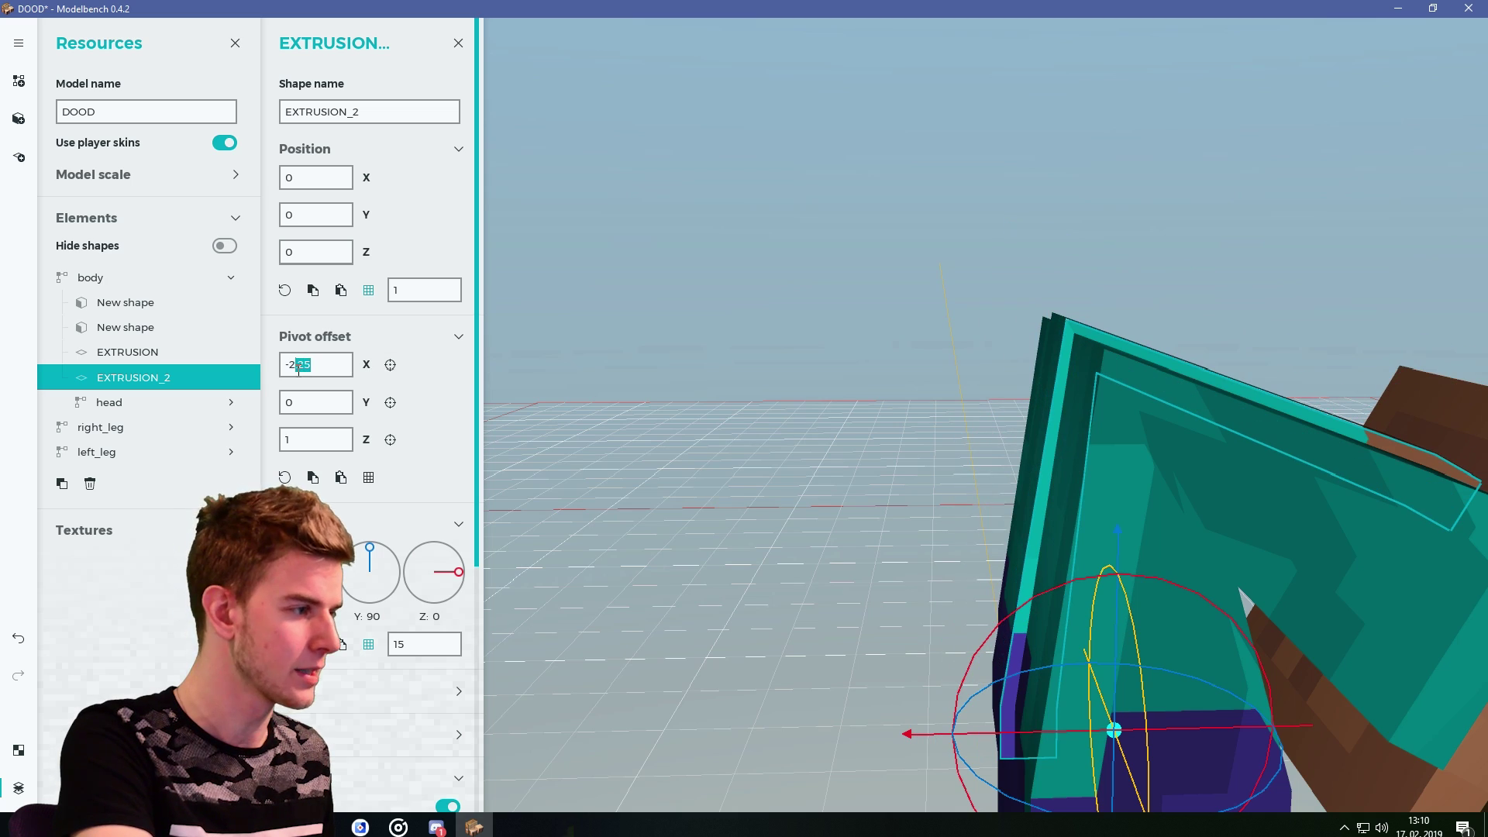
click(746, 362)
drag(746, 362, 702, 389)
scroll(703, 389, down, 3)
Bend the body to -87° about Y to test how the flat surfaces follow the twist.
click(133, 279)
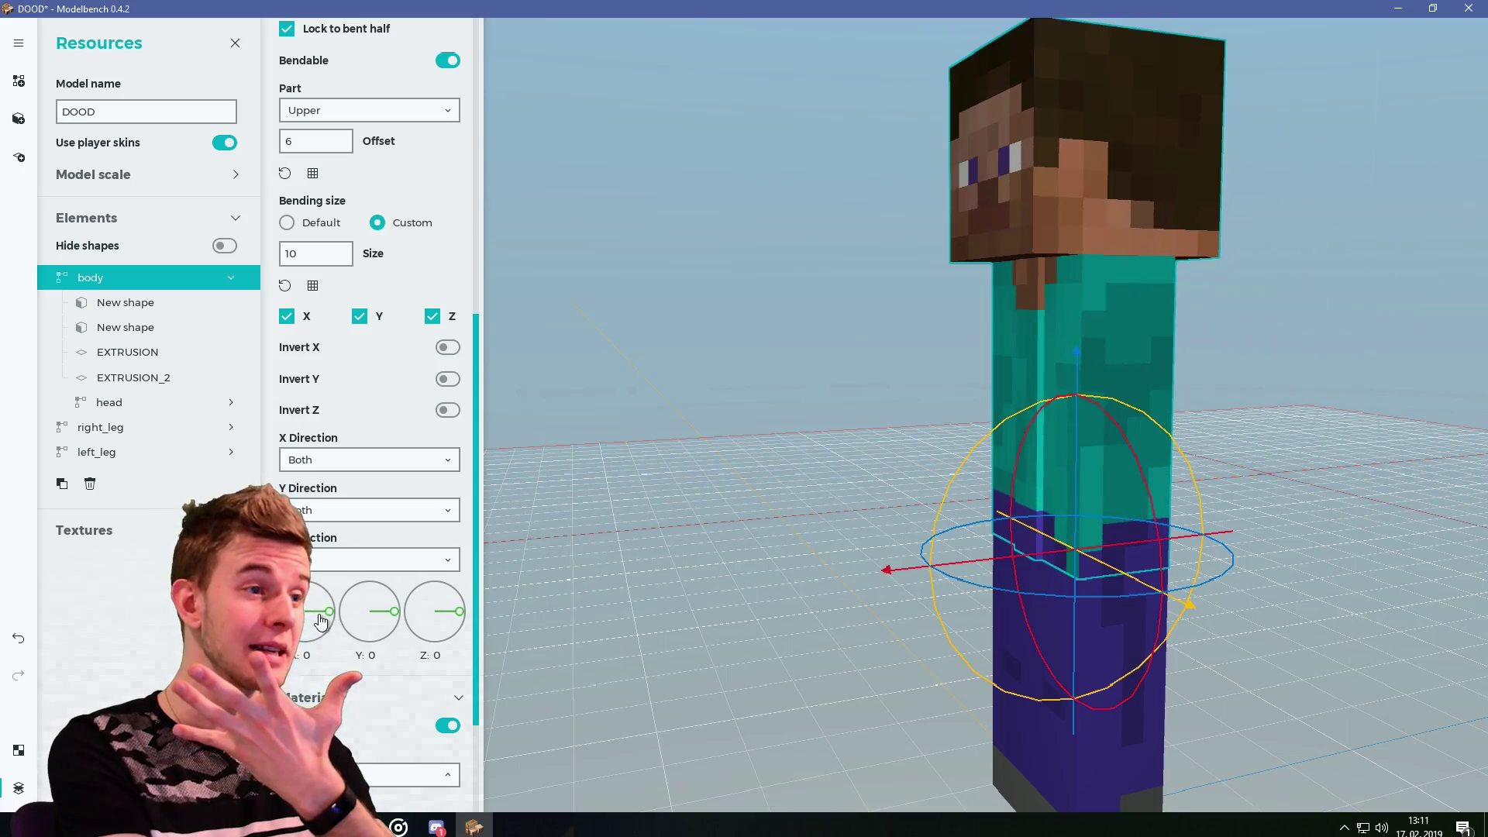
drag(466, 610, 349, 630)
click(681, 545)
drag(681, 545, 876, 546)
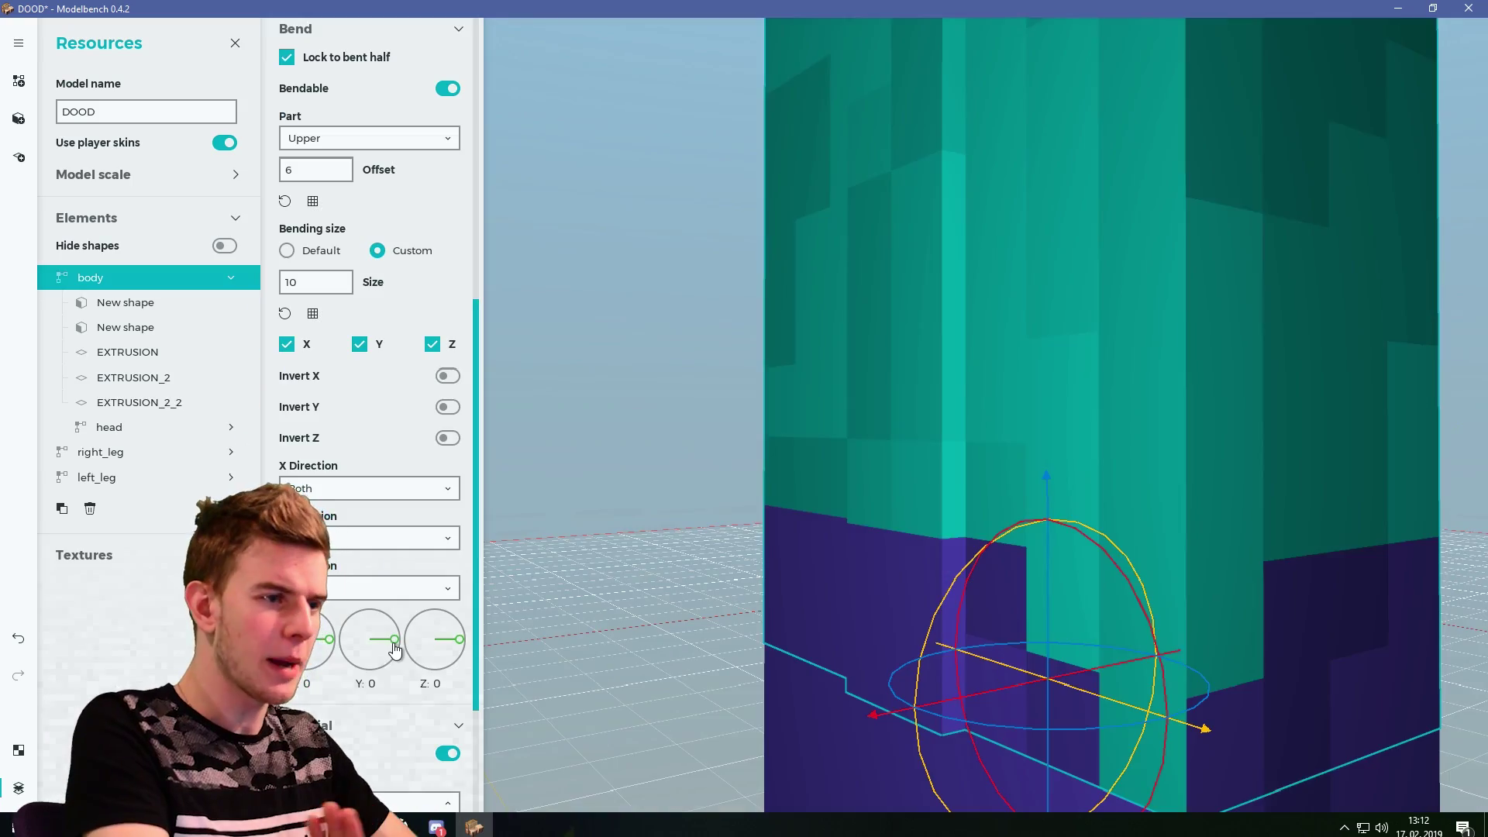
drag(385, 663, 371, 665)
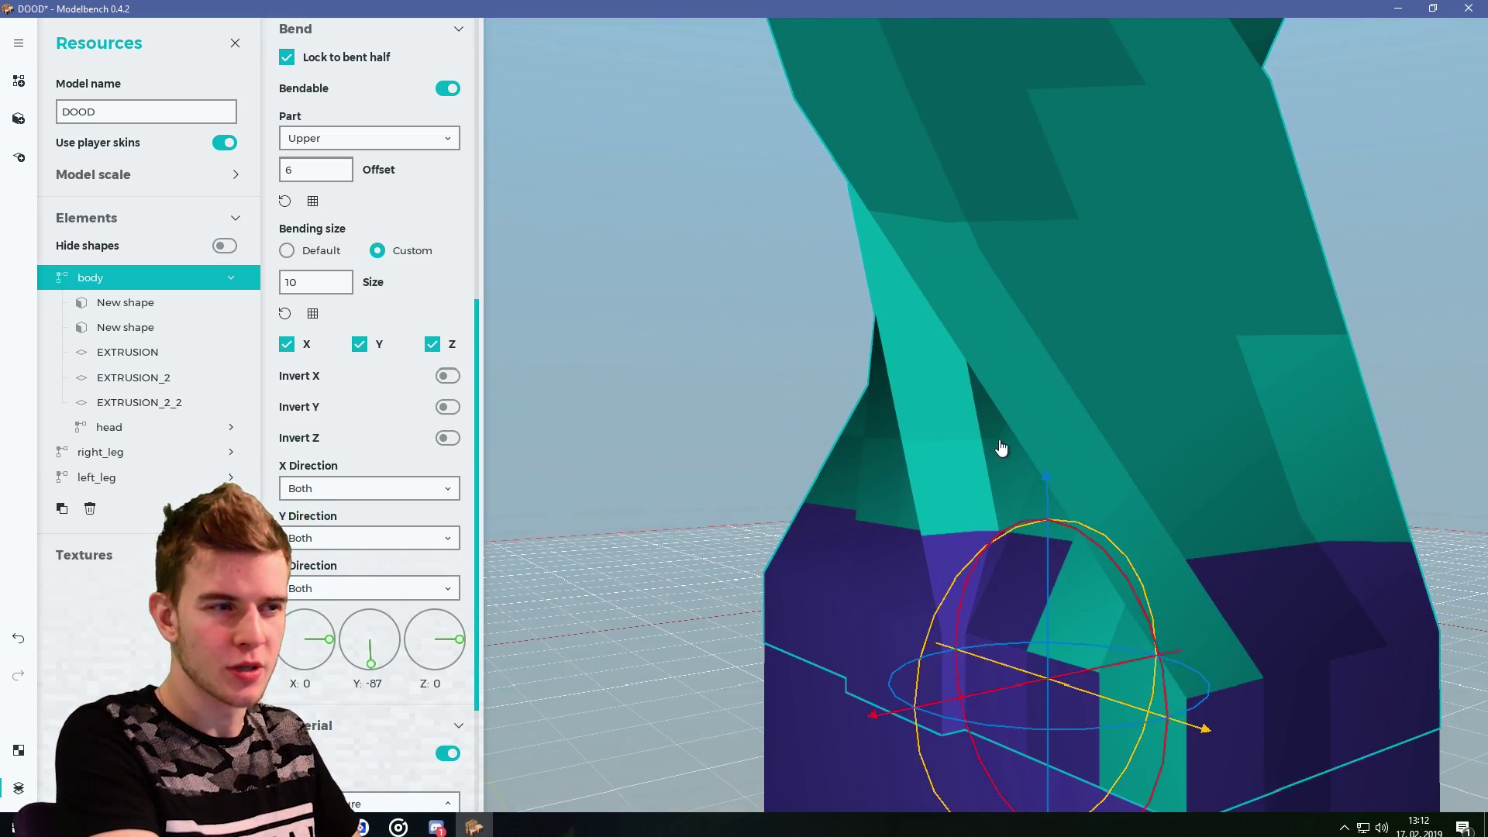
click(753, 384)
drag(753, 385, 814, 336)
scroll(814, 336, down, 2)
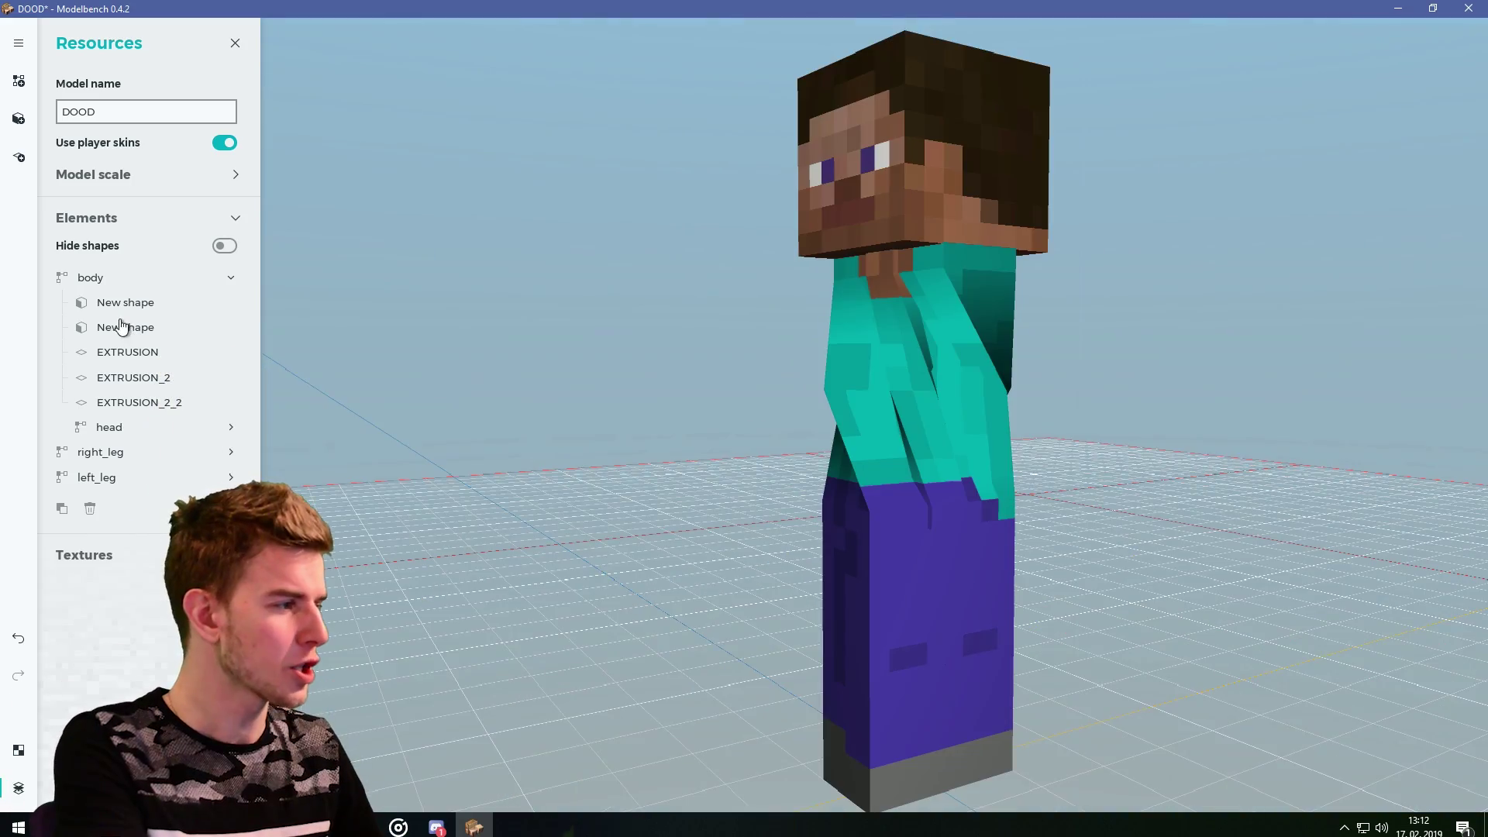
Examine the twisted torso from several sides and up close where the flat surfaces meet the body faces.
click(132, 352)
click(624, 399)
drag(623, 399, 979, 338)
scroll(980, 338, down, 2)
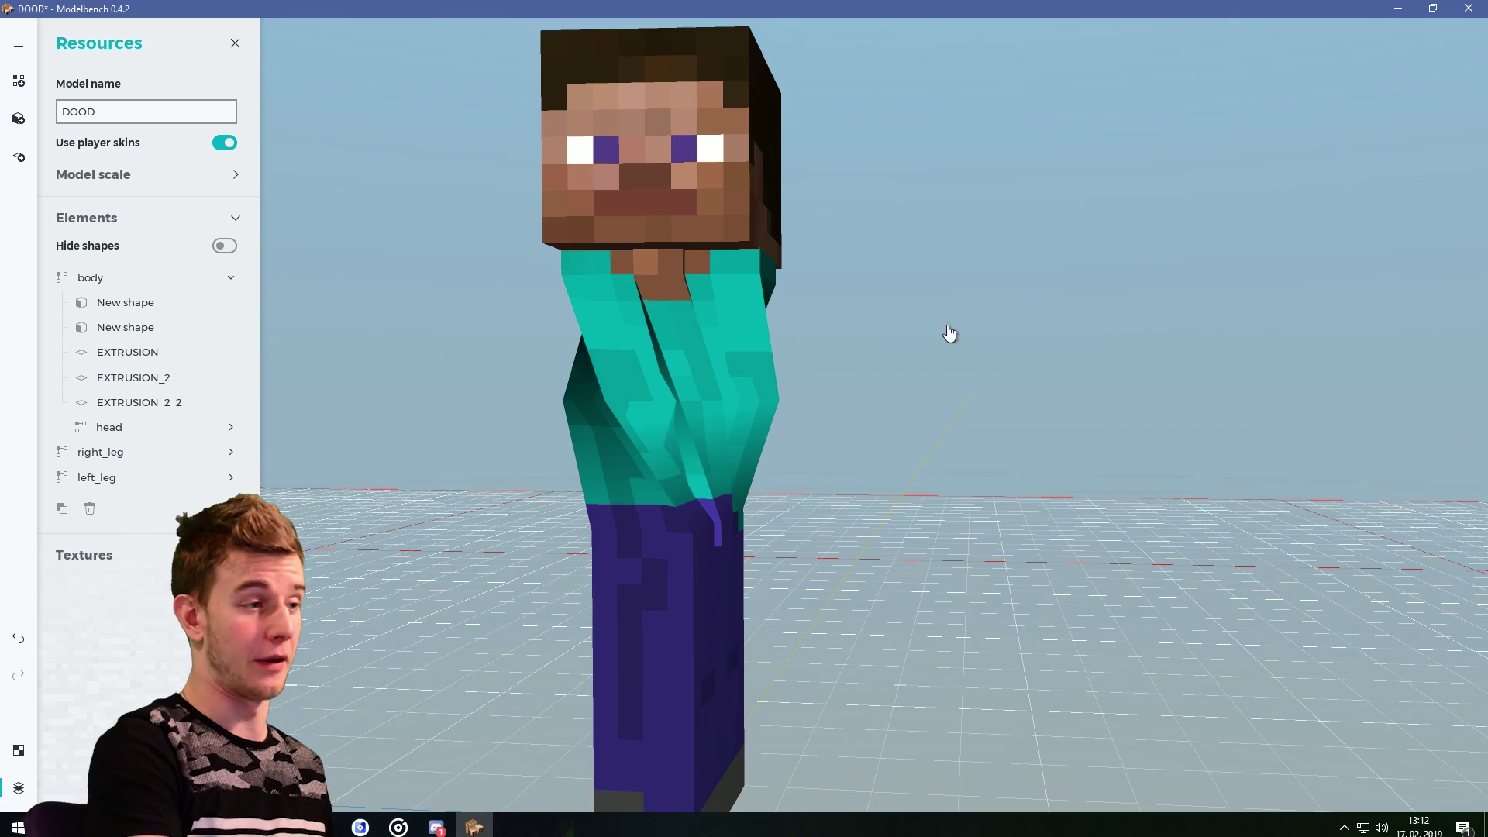
right_drag(950, 333, 864, 341)
key(w)
right_drag(431, 307, 986, 445)
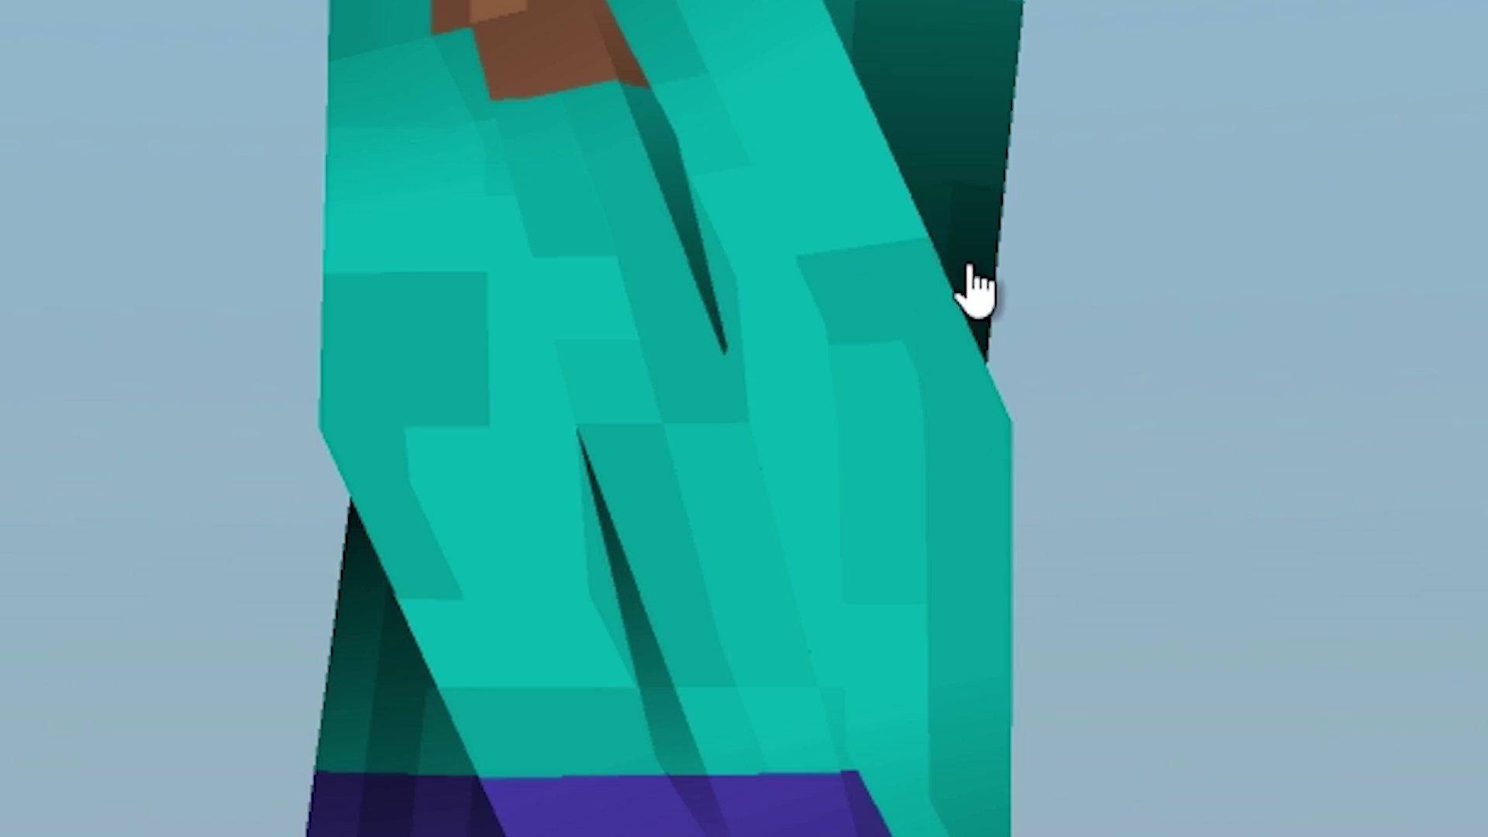
drag(969, 265, 888, 448)
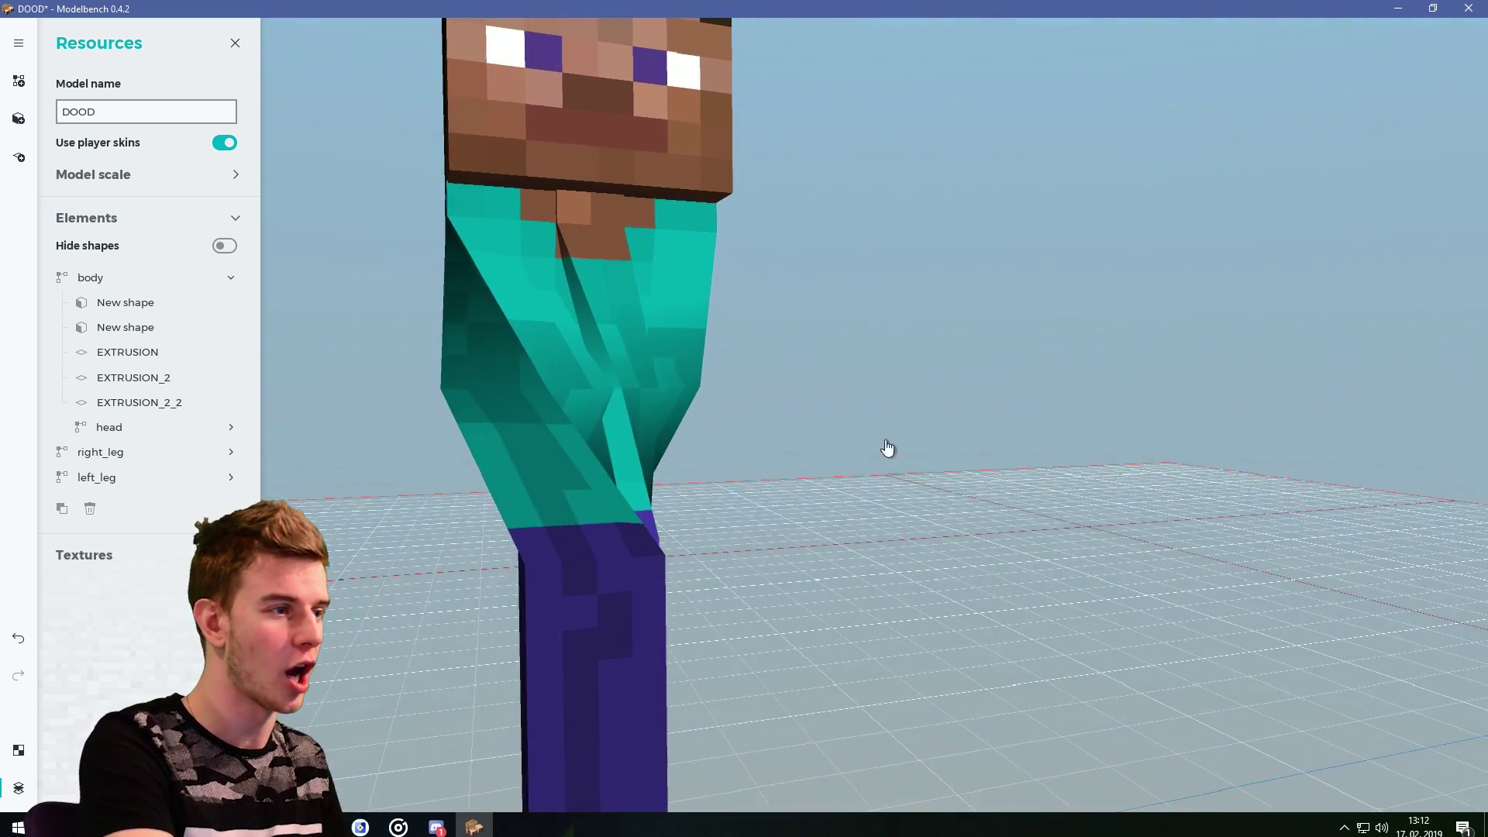
scroll(605, 416, down, 3)
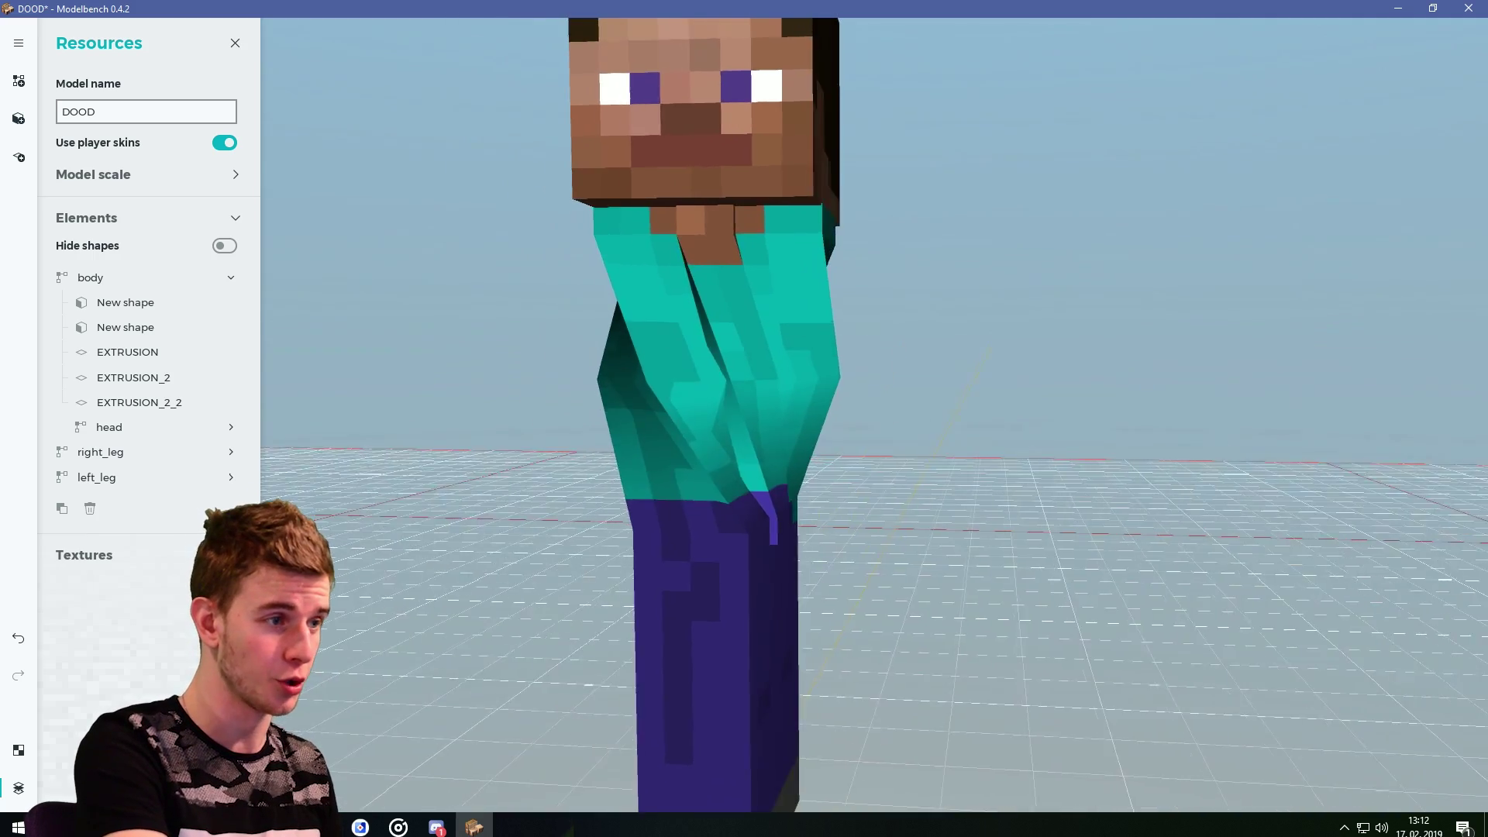
Select the EXTRUSION surface and examine how its outline follows the twisted body from the front, side and below.
click(167, 353)
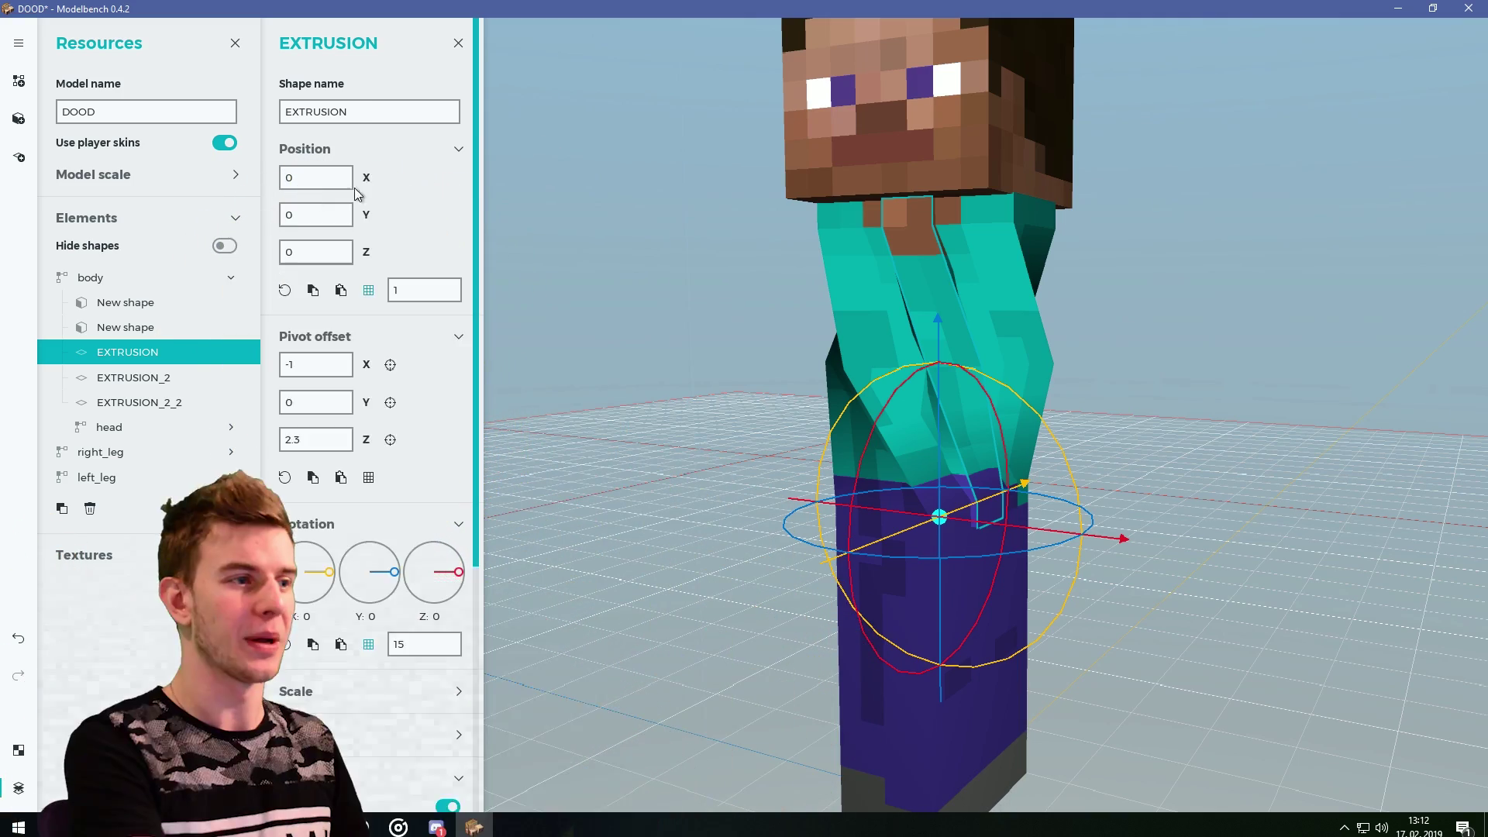
drag(1093, 558, 968, 516)
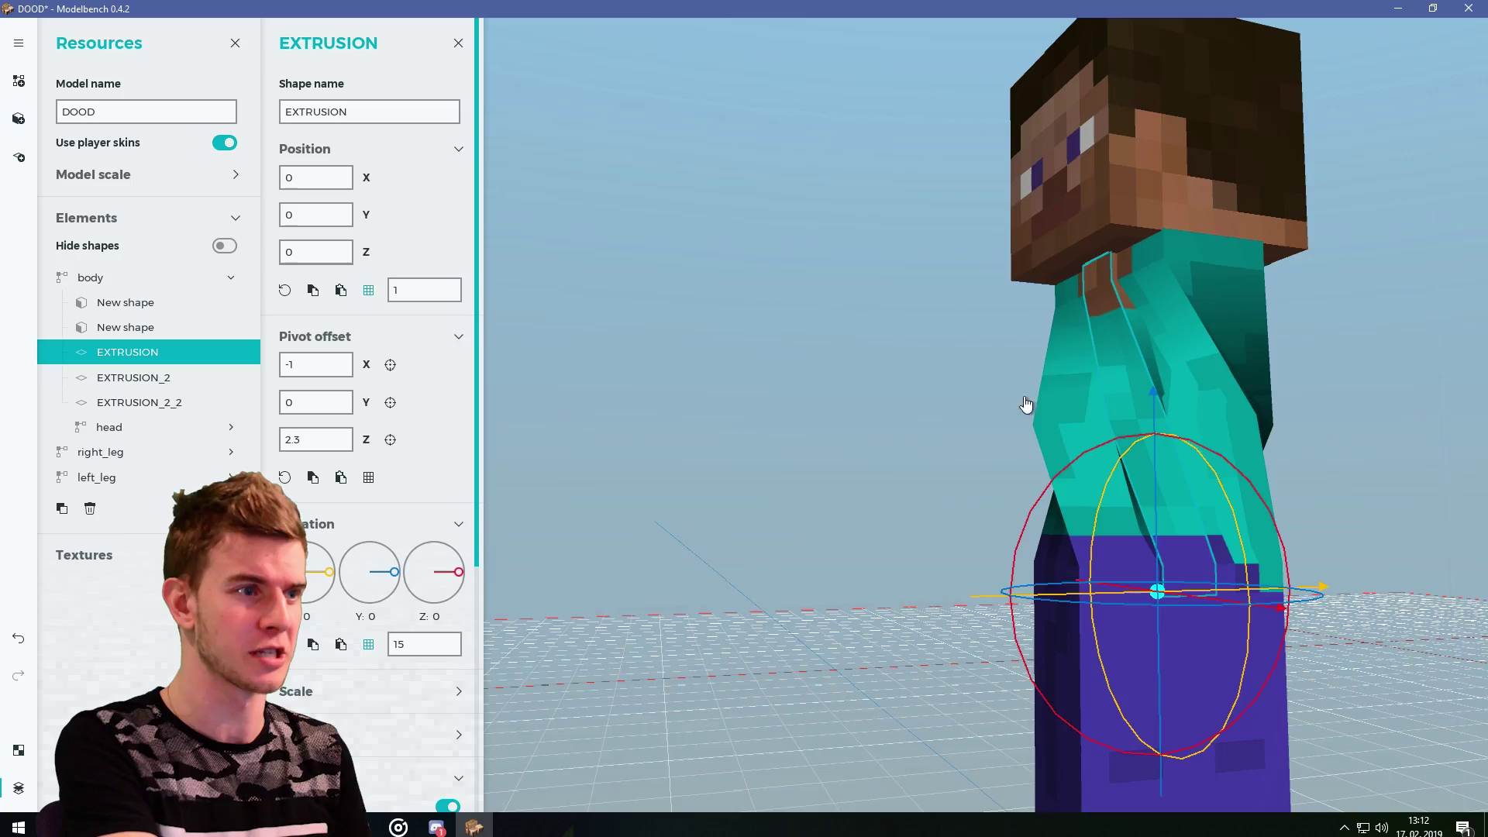
drag(1025, 404, 1318, 365)
drag(1082, 385, 1101, 411)
drag(1074, 333, 1356, 356)
middle_drag(1067, 331, 1121, 328)
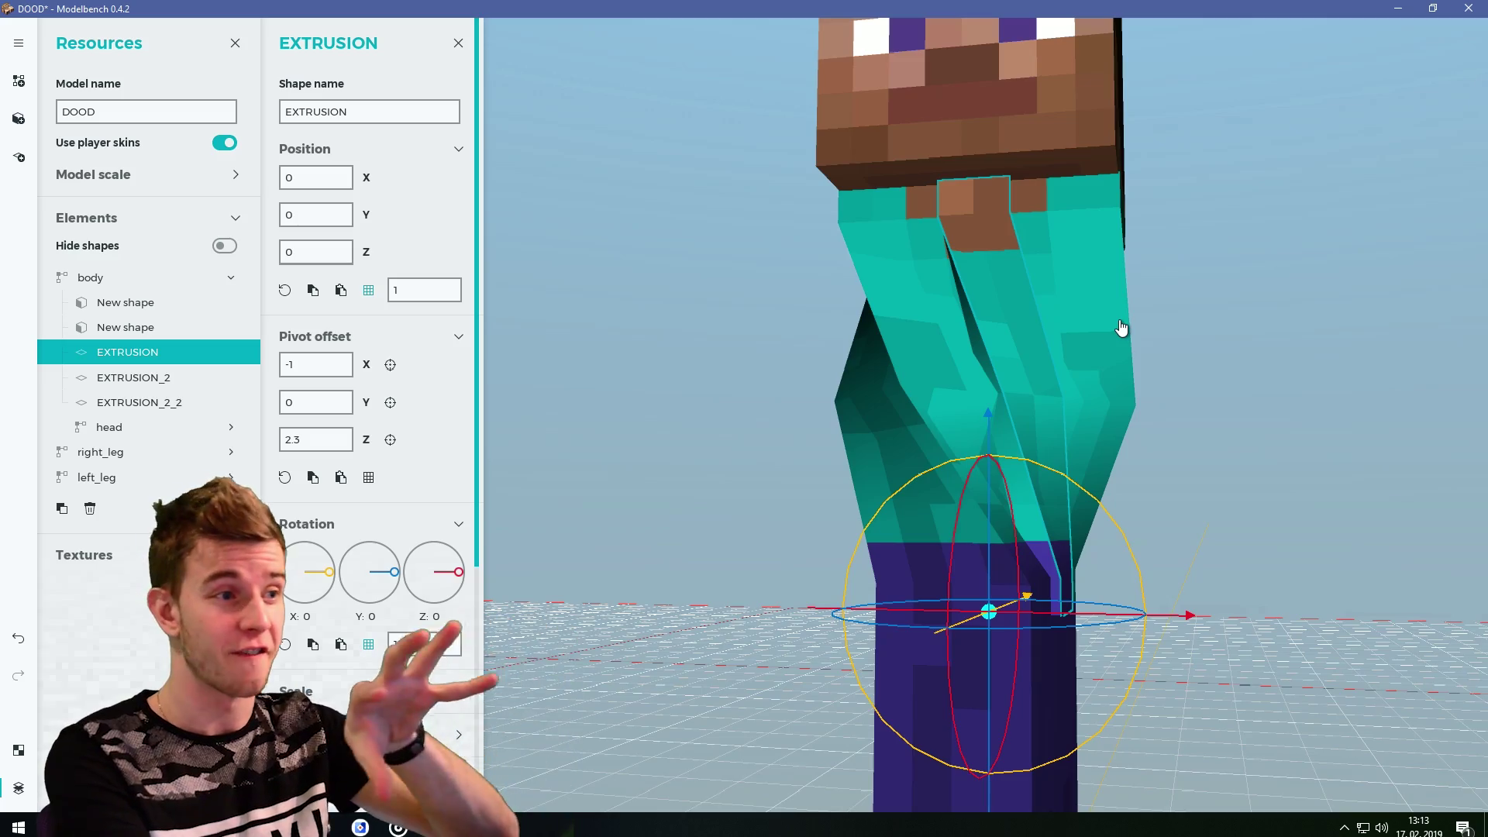
drag(1119, 321, 962, 193)
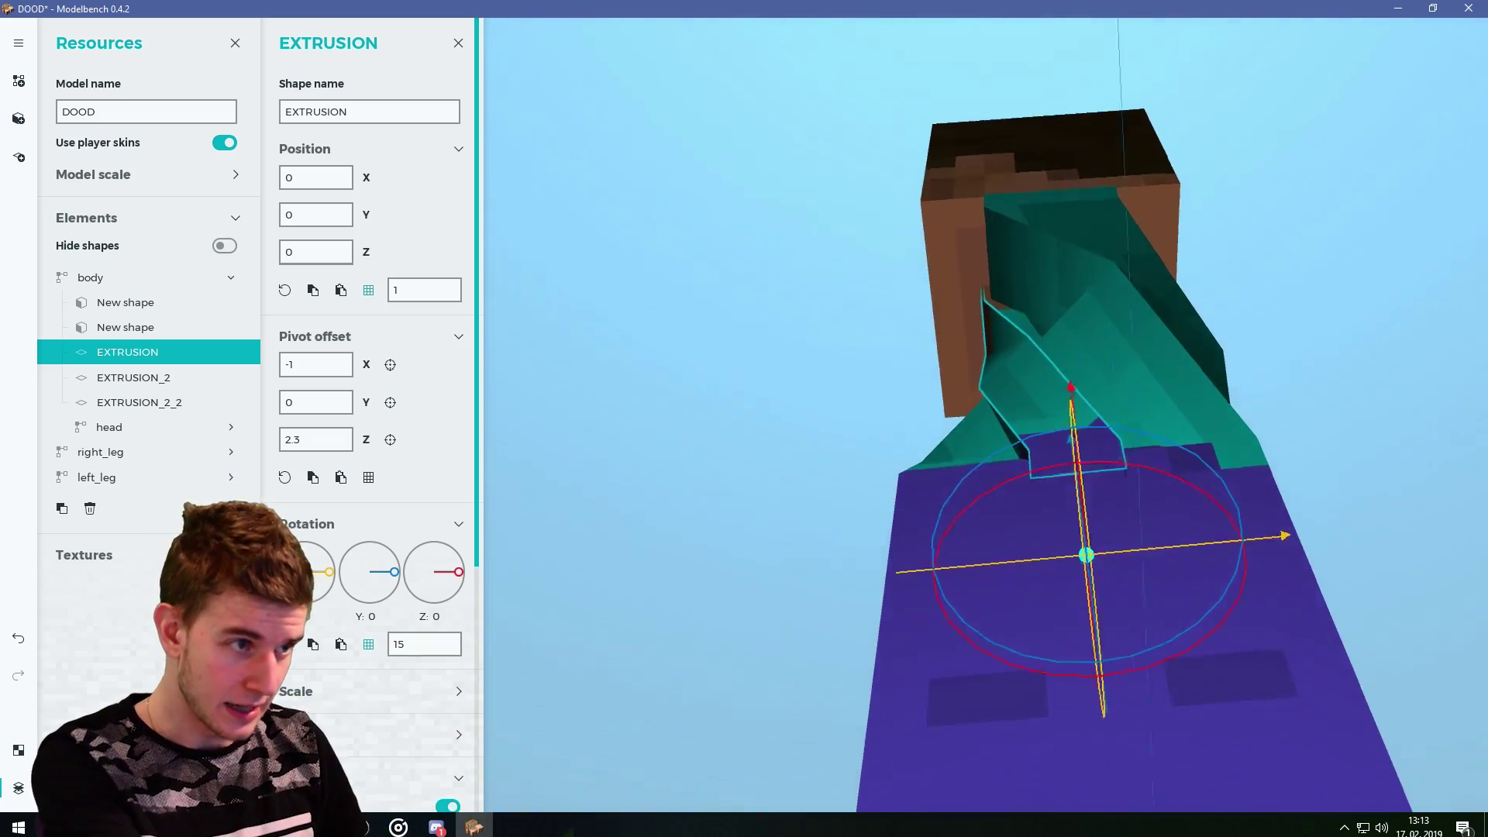
middle_drag(1128, 442, 1140, 336)
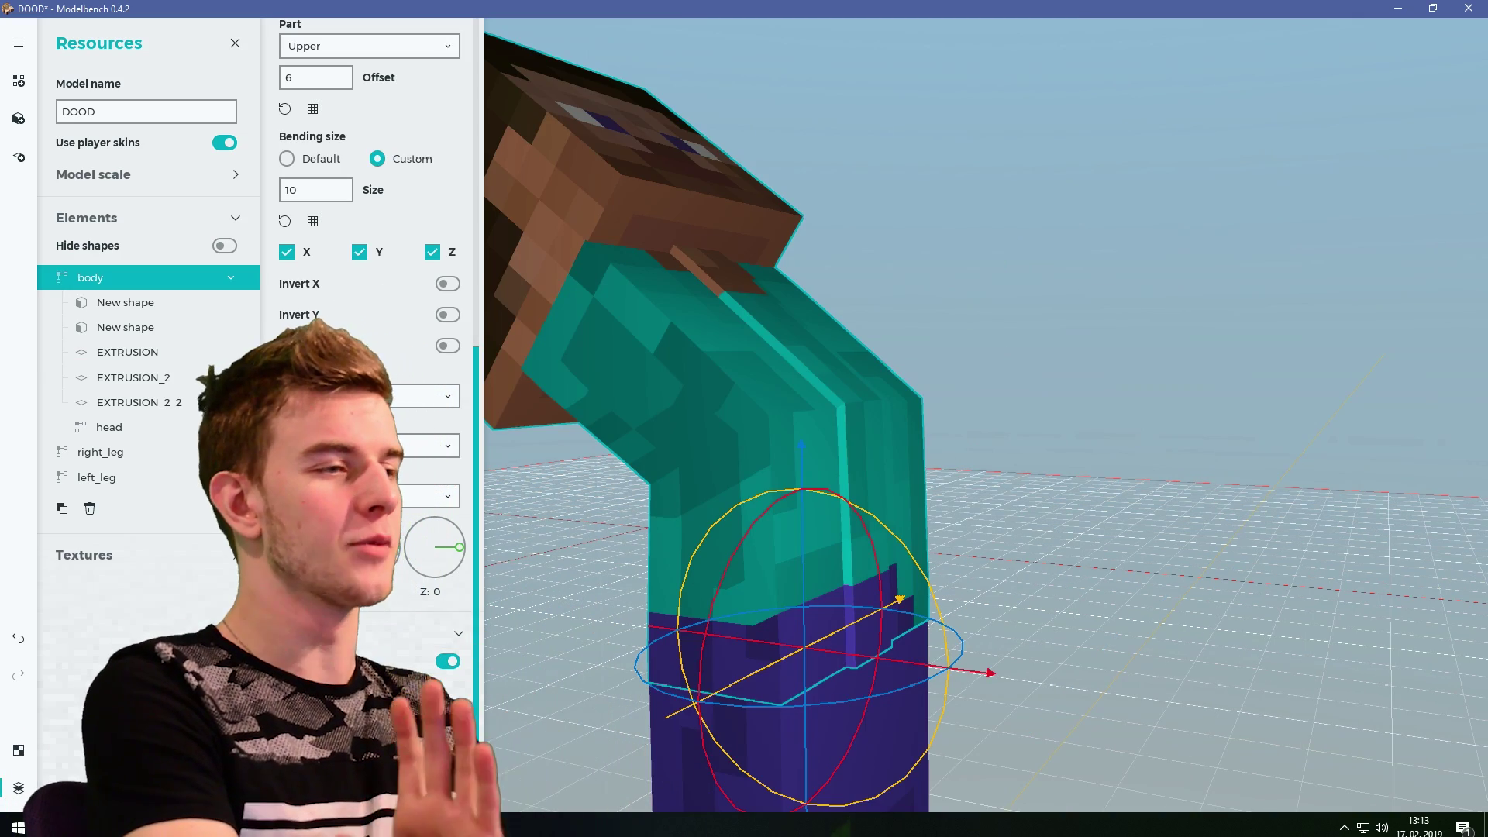
Reset the body's X bend and test its other bend axes, twisting it to 9° and -29° about Y.
drag(323, 578, 331, 548)
drag(460, 547, 395, 548)
drag(599, 352, 488, 353)
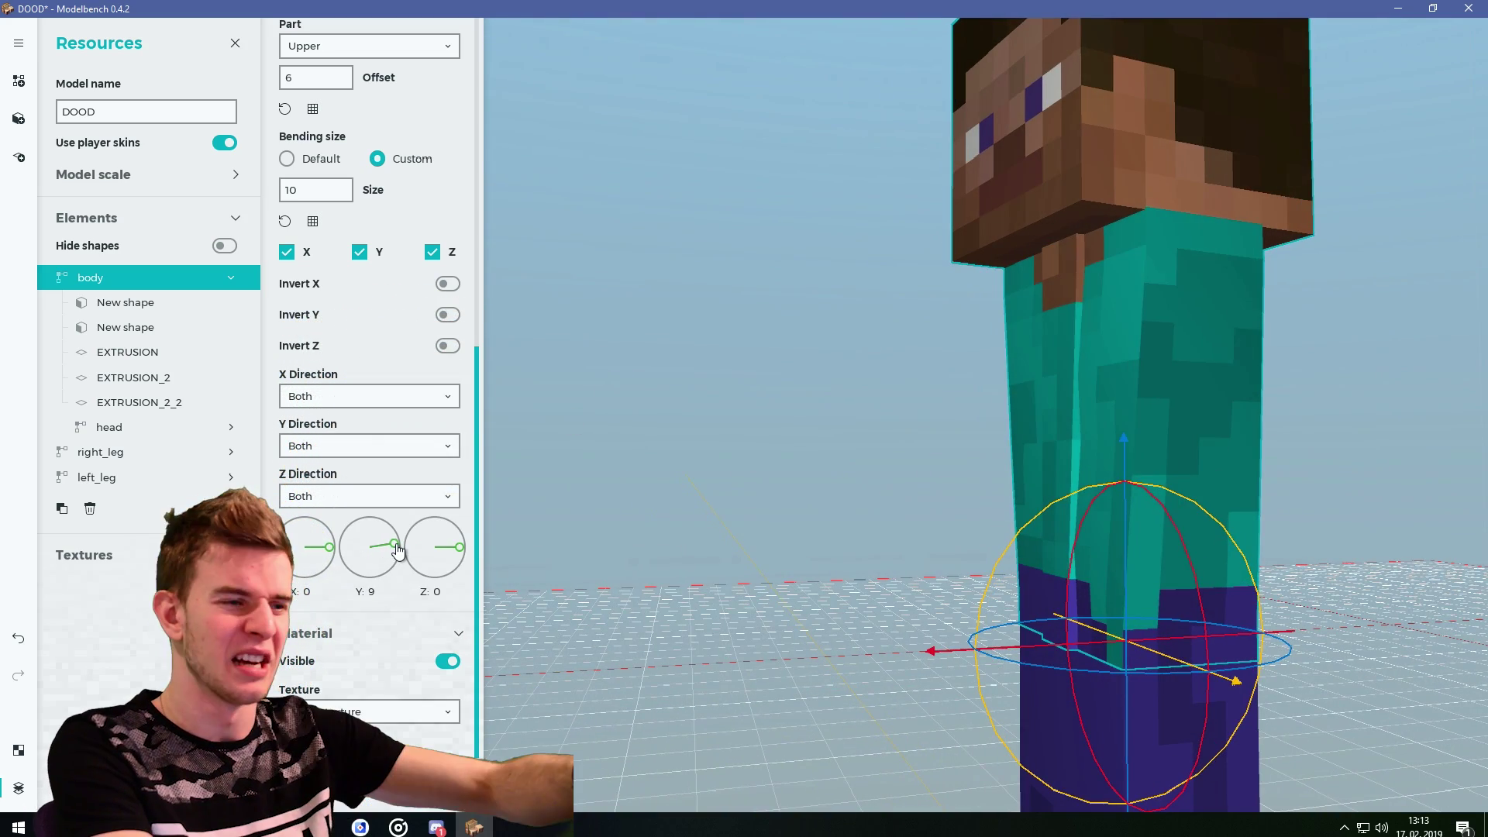
drag(396, 543, 399, 567)
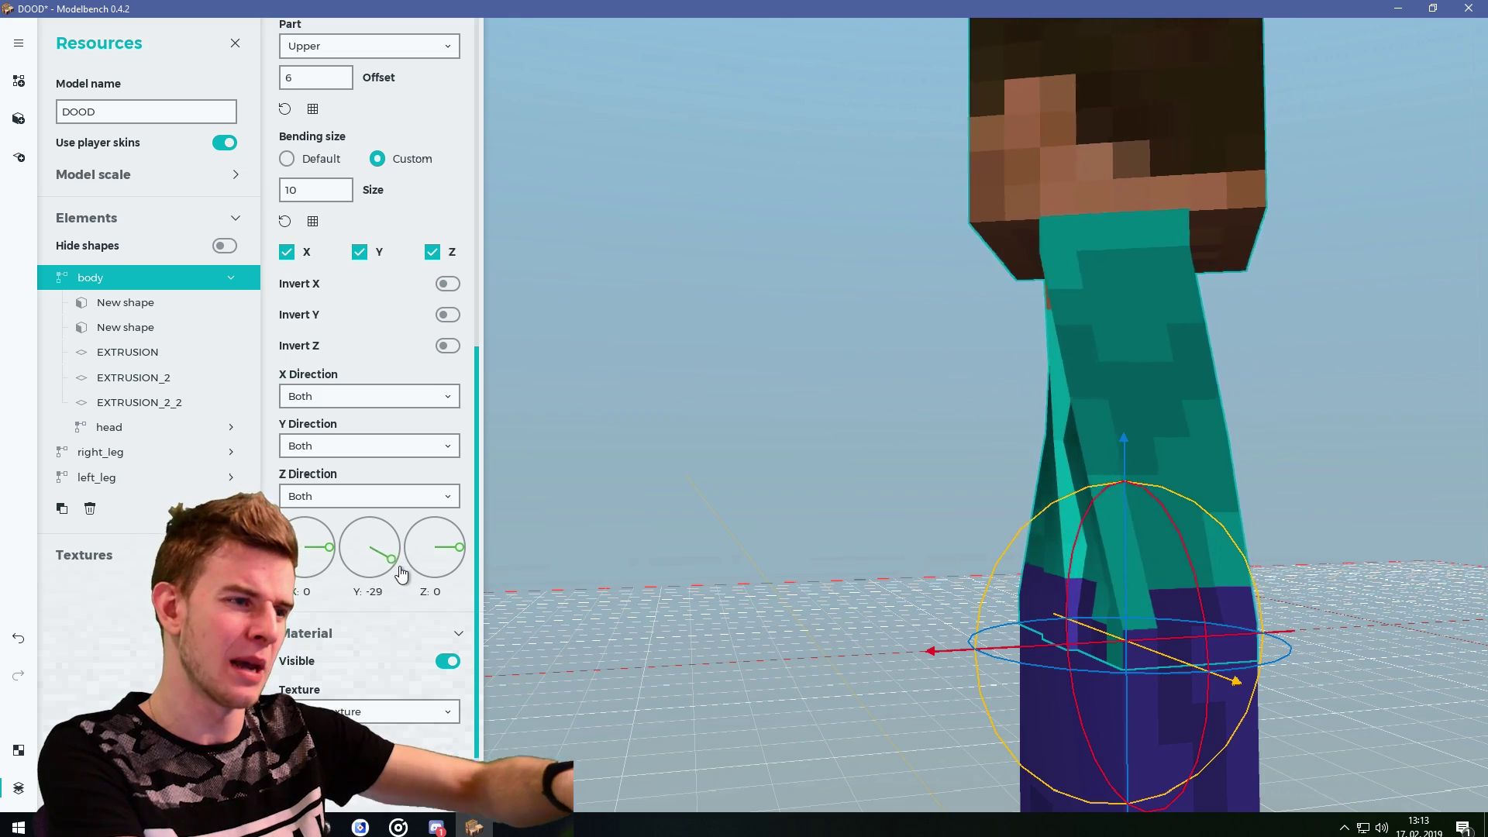
drag(329, 547, 454, 558)
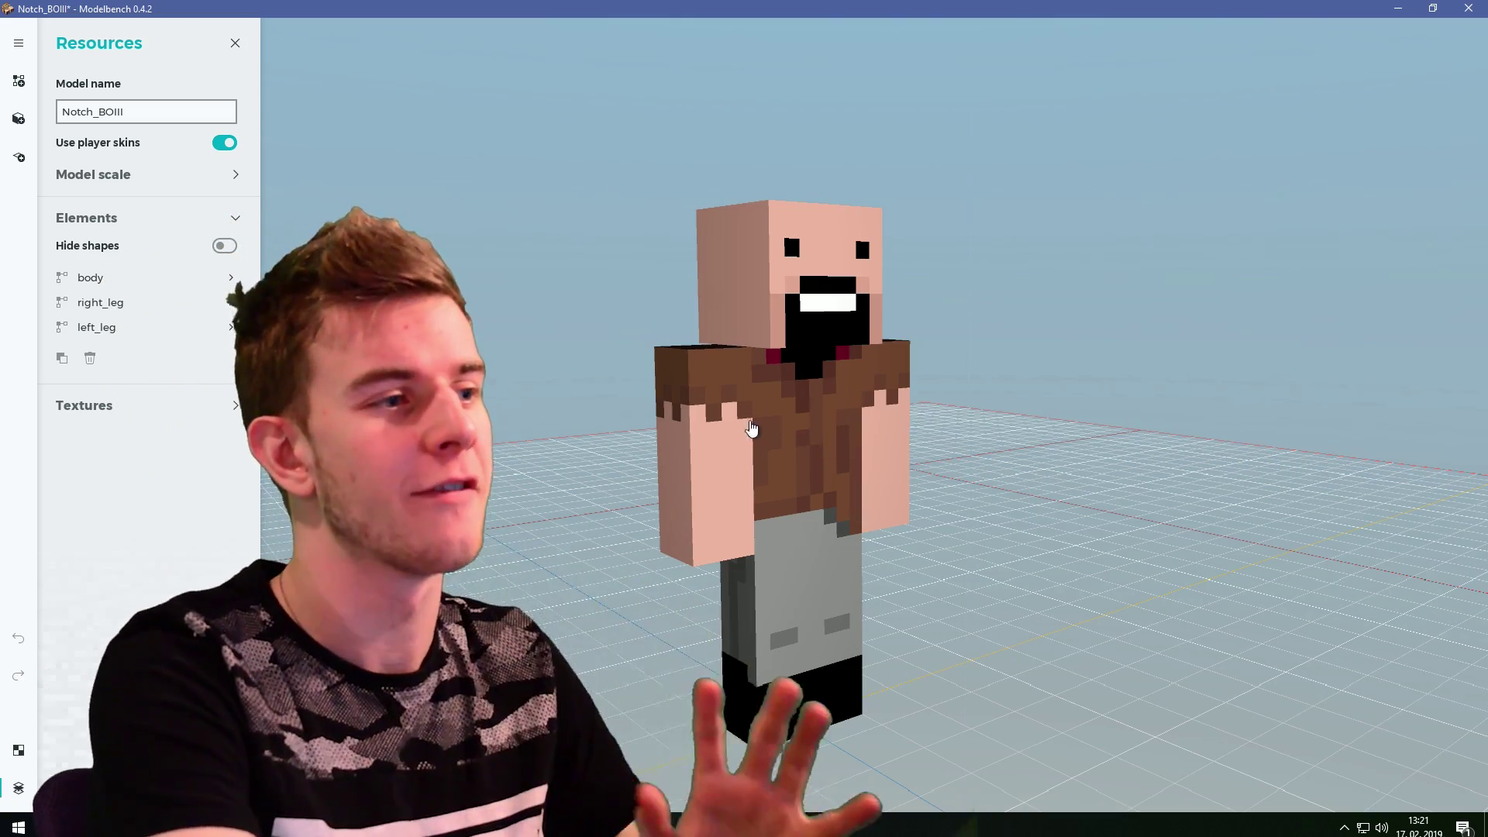
Import the image notch_thing.png as an additional texture for the Notch_BOIII model.
mouse_move(749, 427)
mouse_down()
mouse_move(671, 427)
mouse_move(772, 427)
mouse_up()
middle_drag(768, 435, 750, 429)
middle_drag(856, 421, 944, 413)
drag(1014, 487, 721, 487)
click(62, 638)
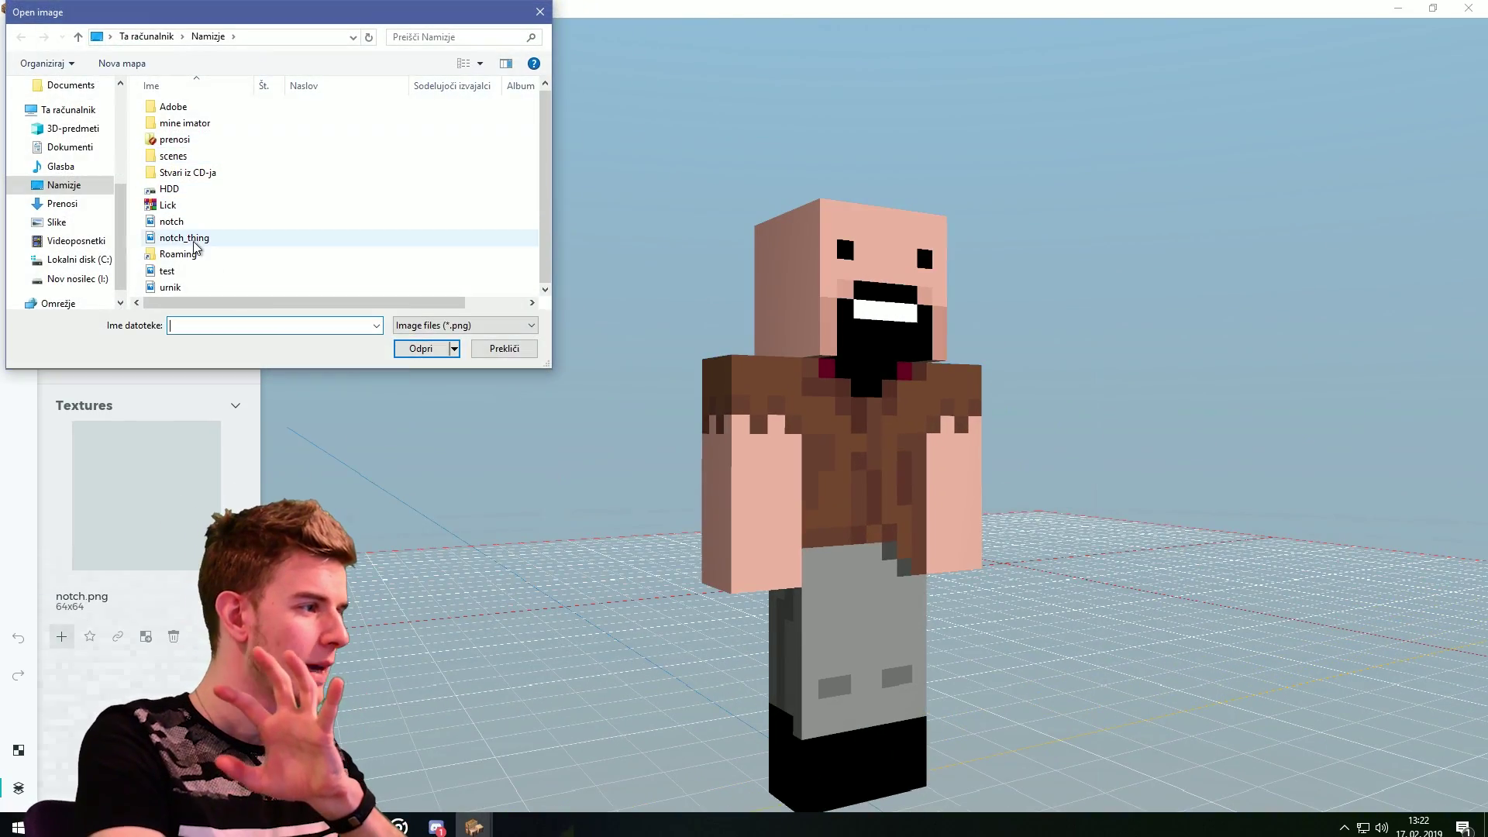
double_click(202, 235)
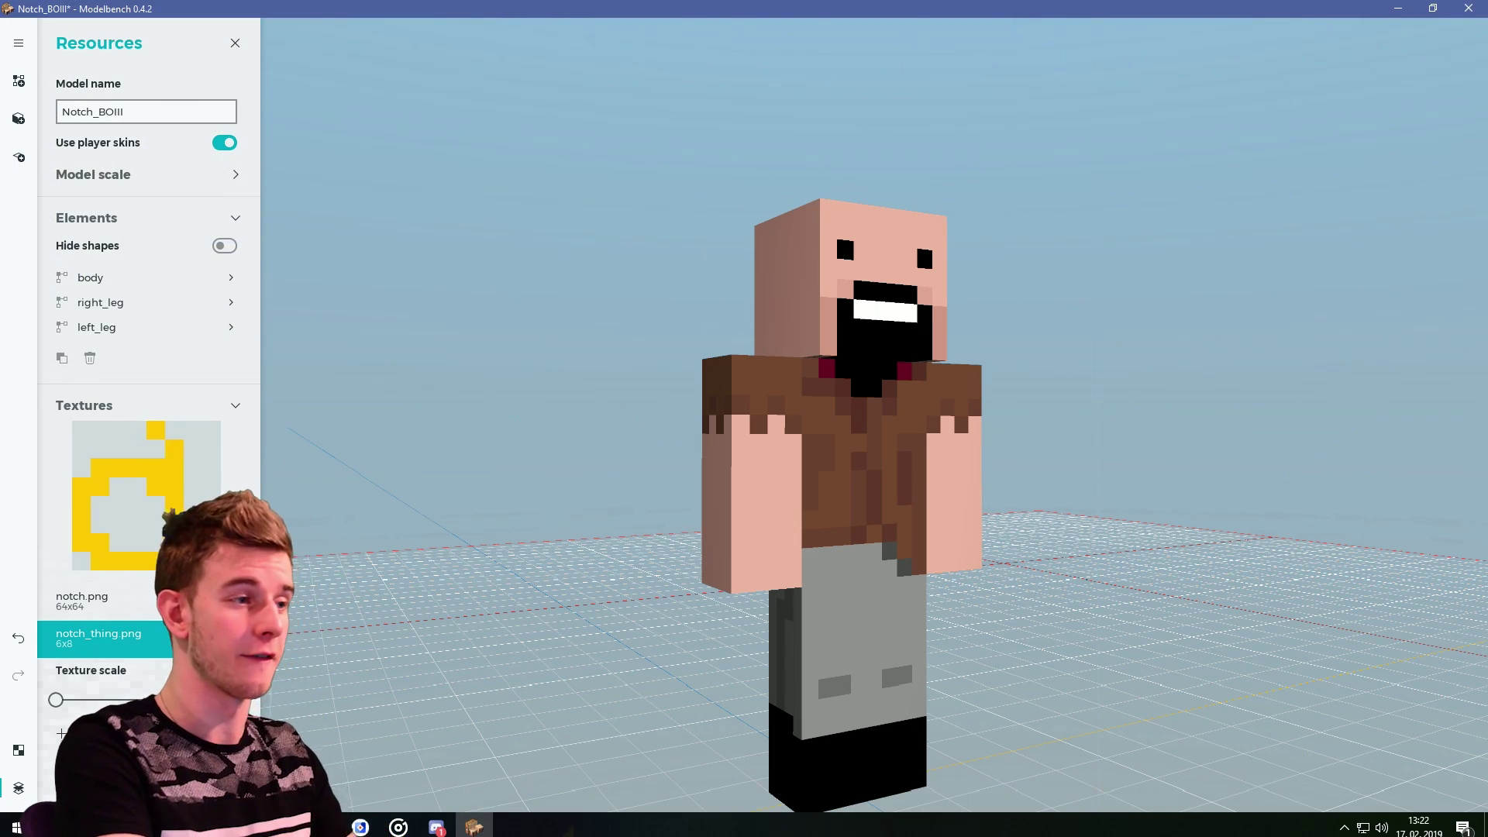
Delete the left_arm and head parts from the body so that only the torso and legs remain.
drag(682, 403, 985, 403)
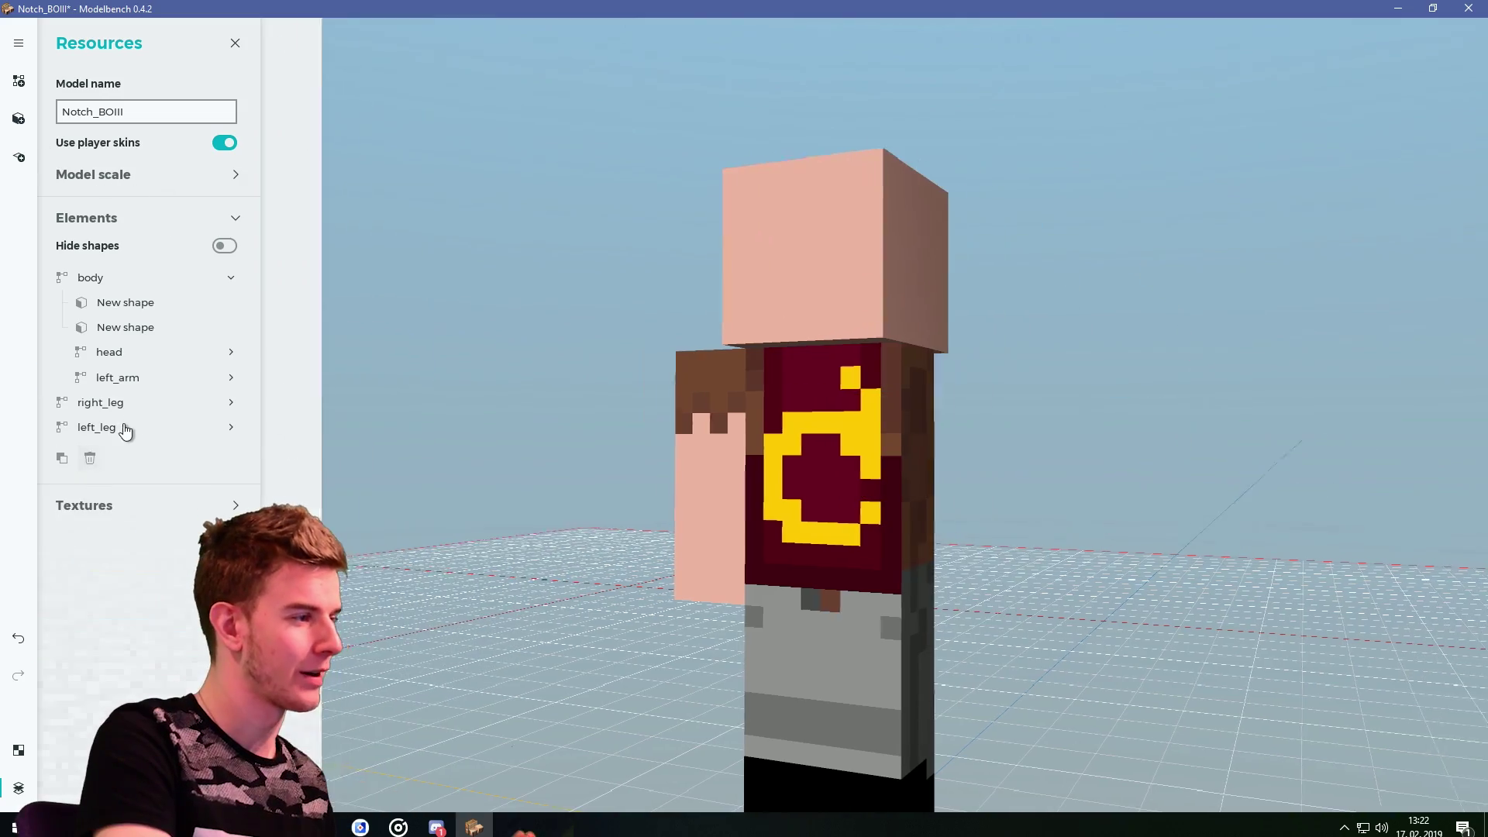
click(117, 380)
click(90, 457)
drag(751, 502, 806, 542)
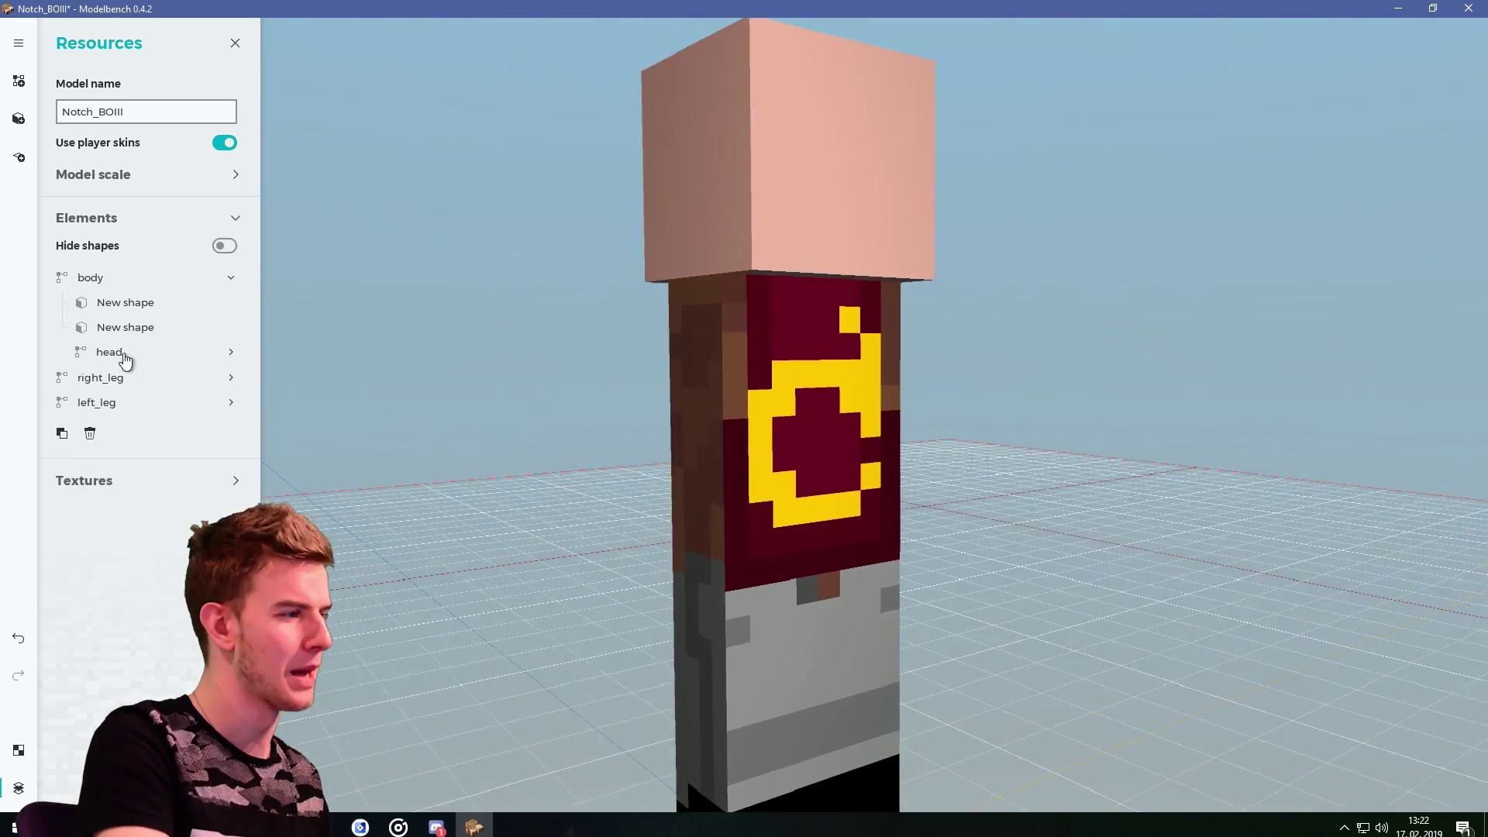
click(109, 352)
click(90, 433)
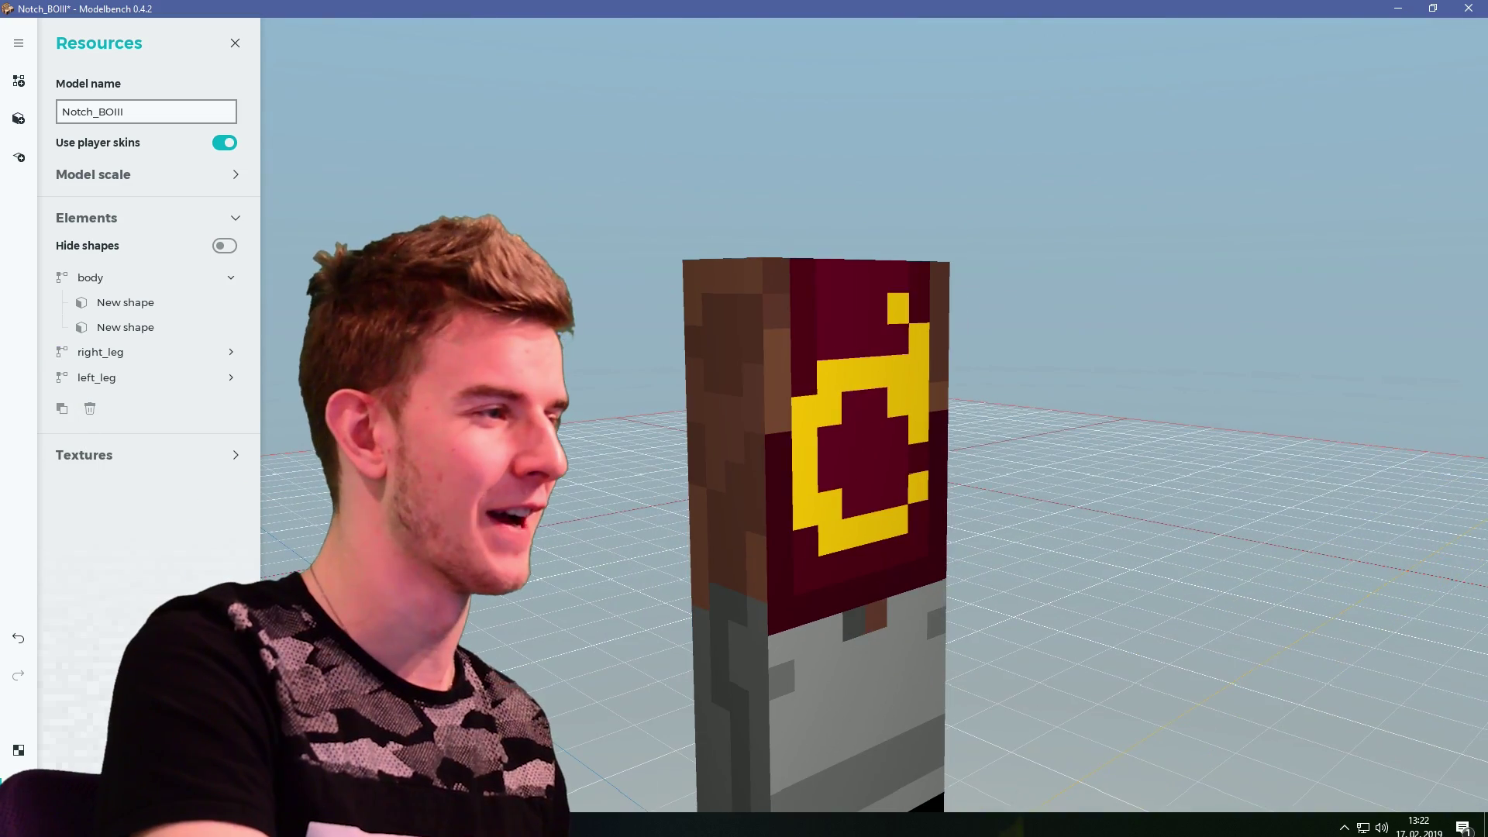
scroll(699, 439, up, 3)
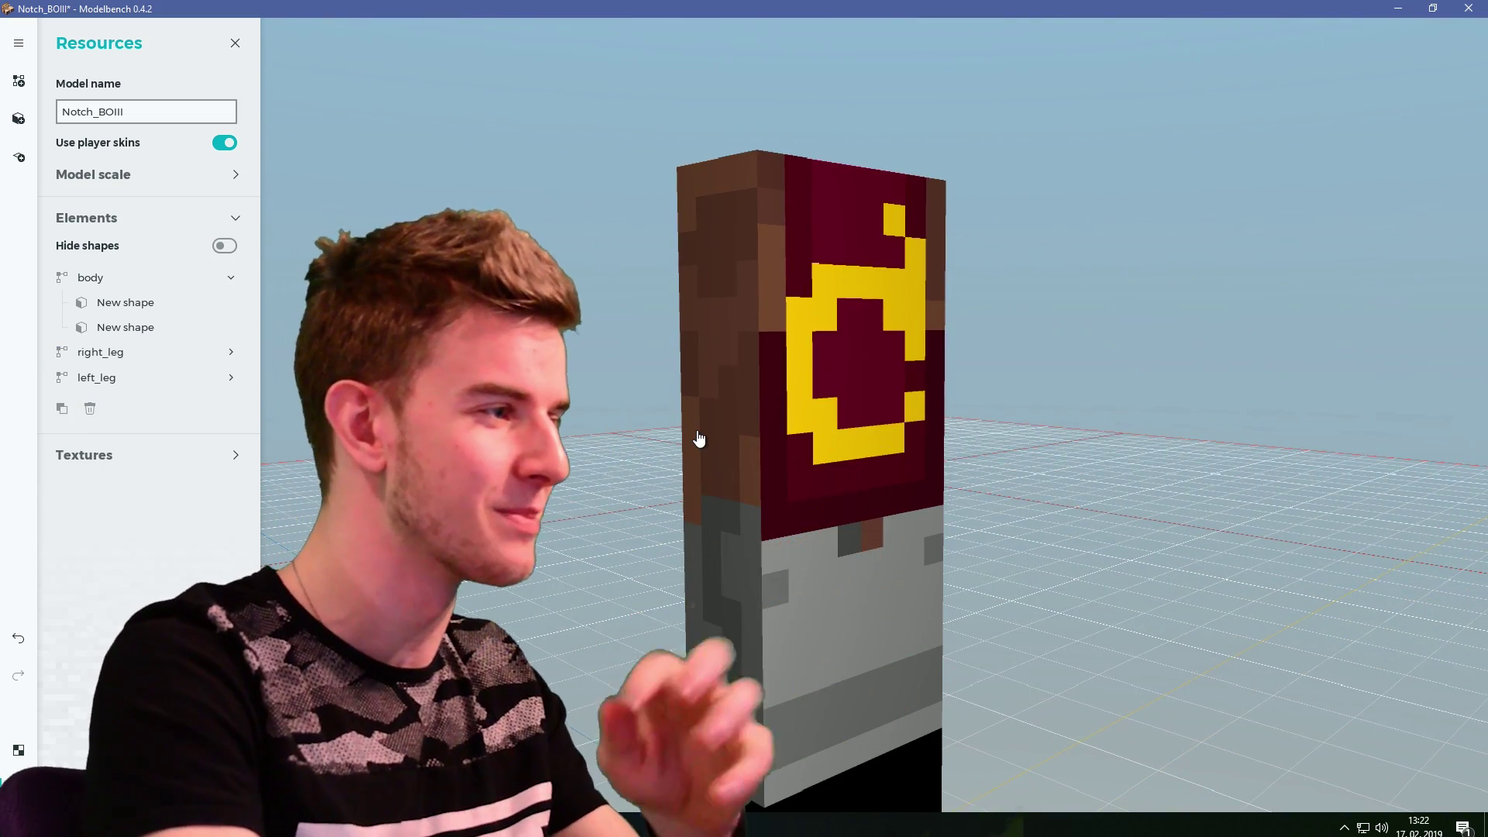
Add a flat surface shape to the body and assign it the notch_thing.png texture.
click(96, 277)
click(20, 160)
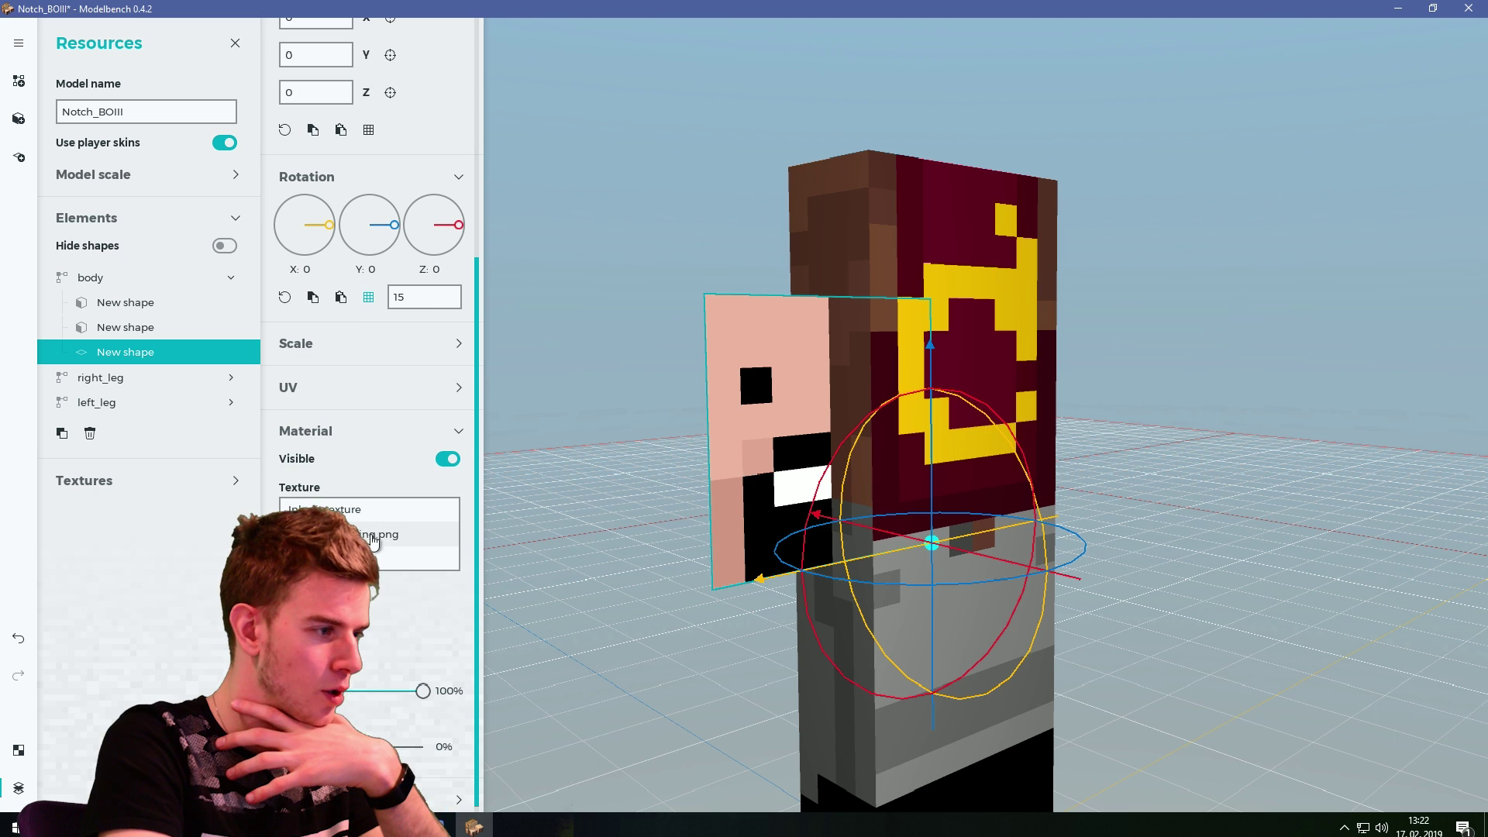
click(373, 541)
drag(475, 392, 482, 212)
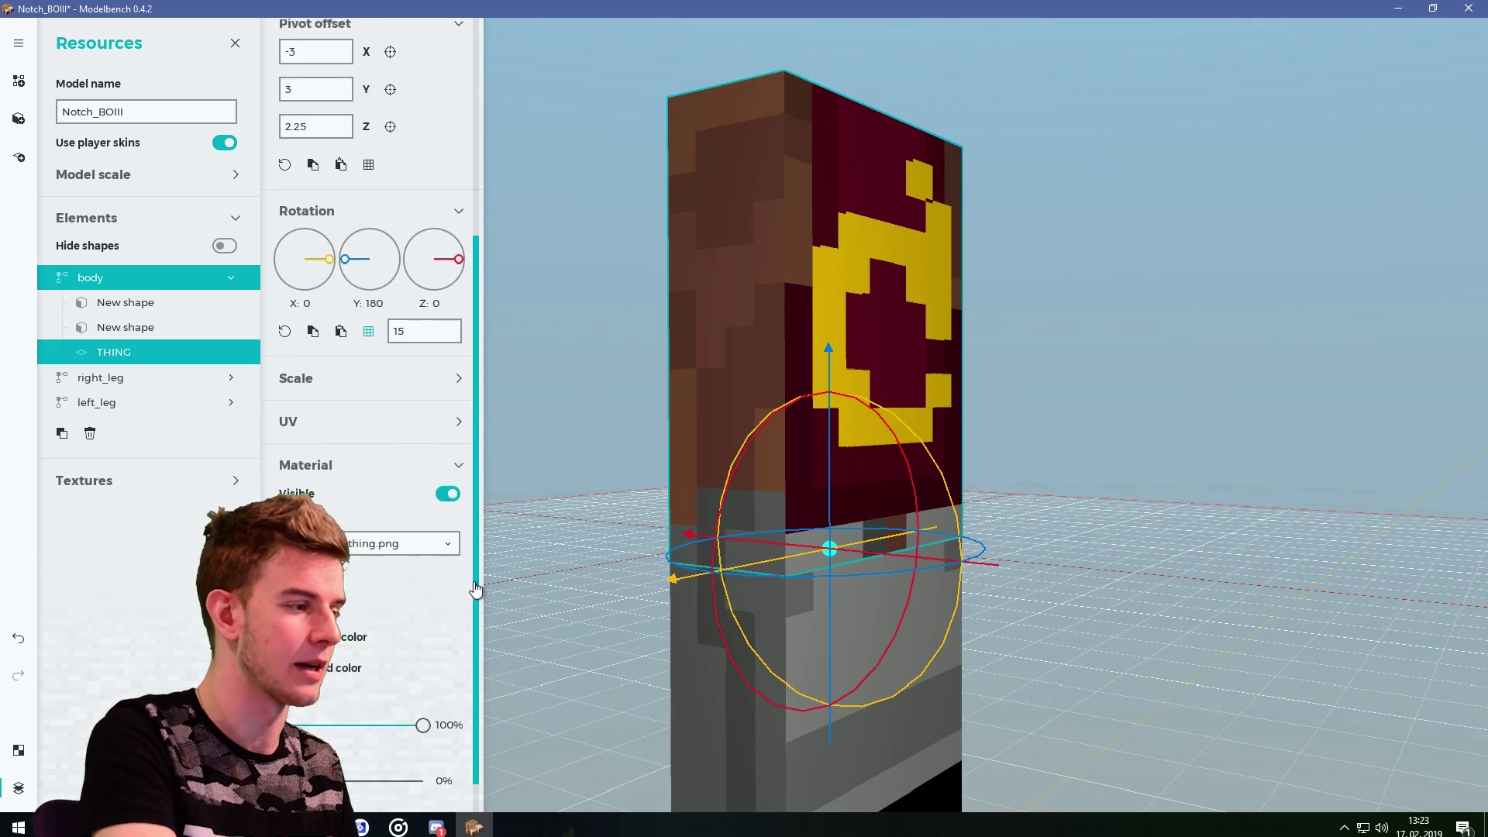
Bend the body about X and examine how the THING surface on its back follows the bend.
scroll(476, 596, down, 3)
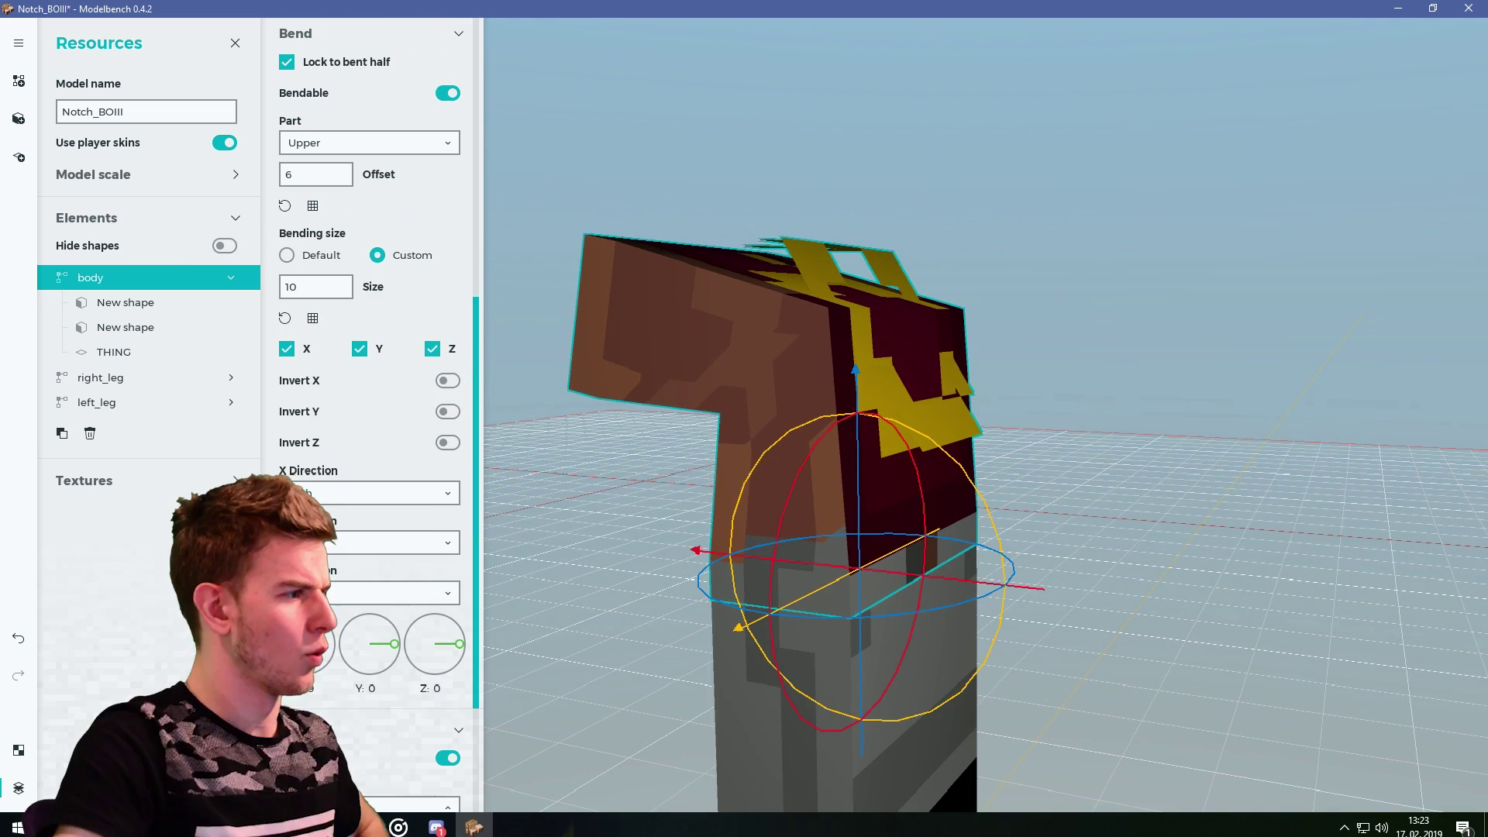
click(113, 352)
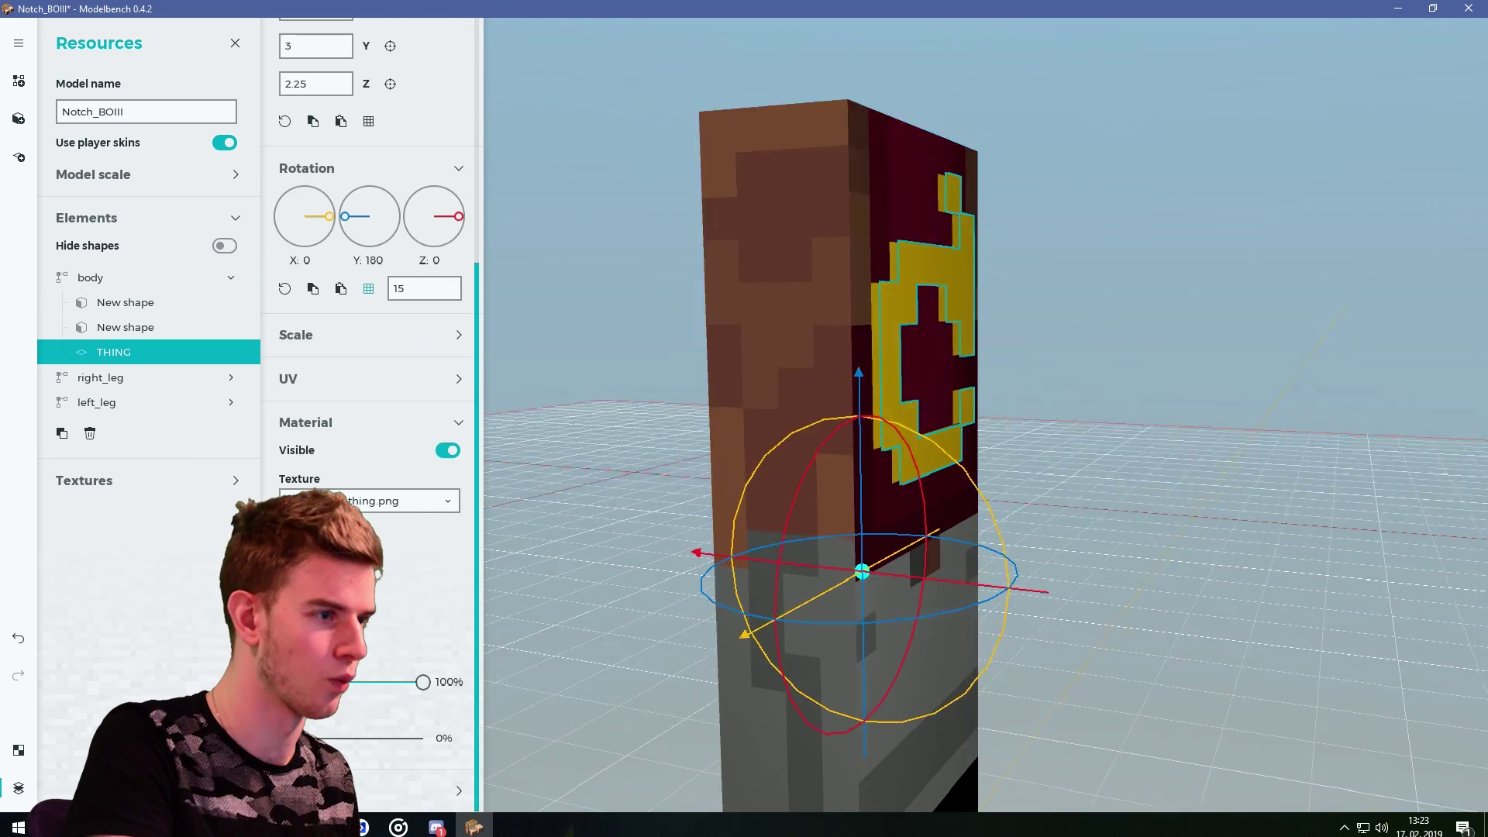
drag(1085, 372, 1058, 434)
drag(1085, 372, 962, 303)
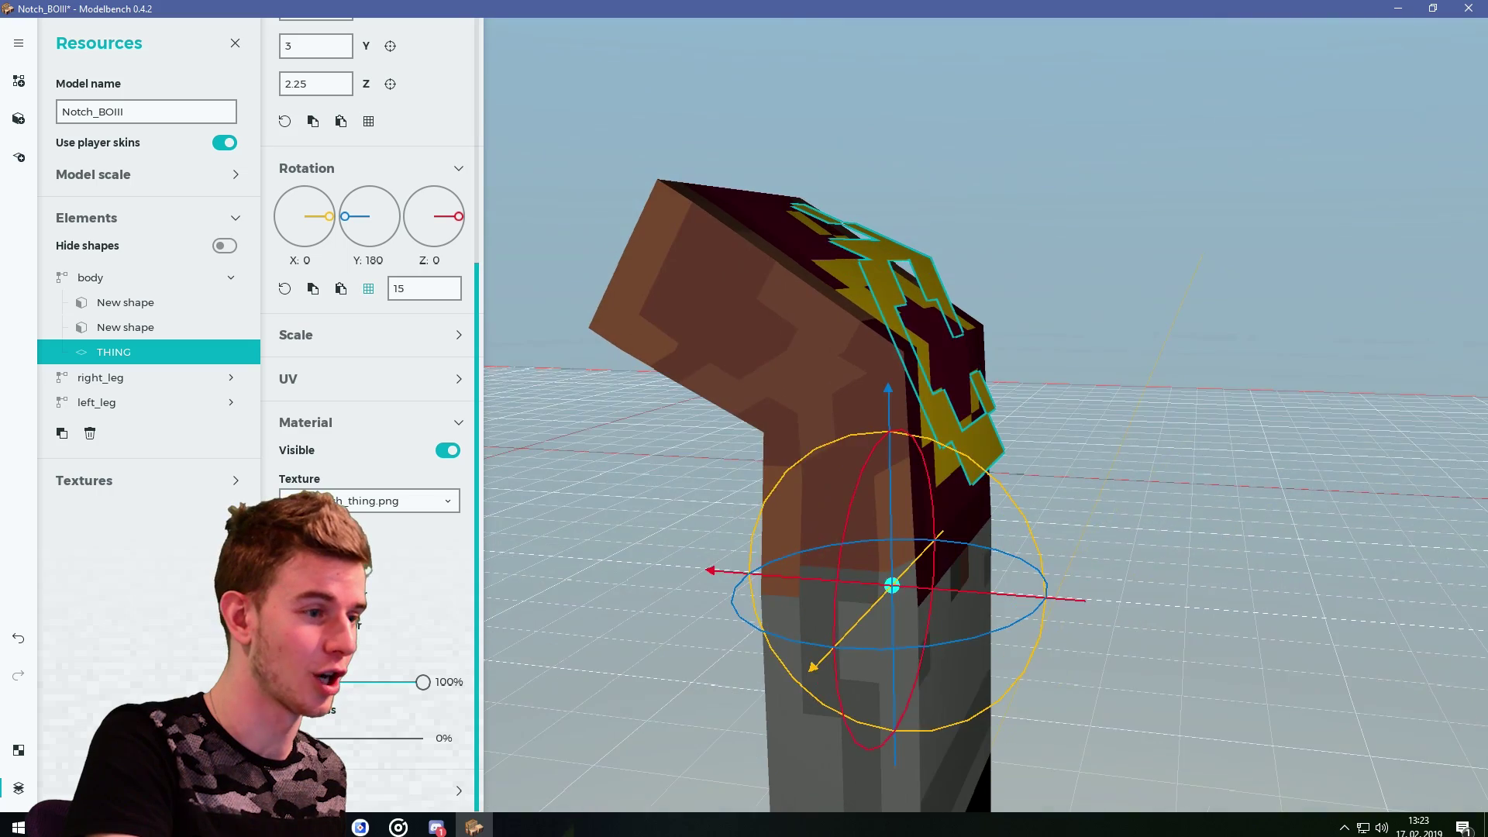
Examine from the back and side how the flat THING surface follows the bent torso.
key(s)
right_drag(583, 425, 709, 510)
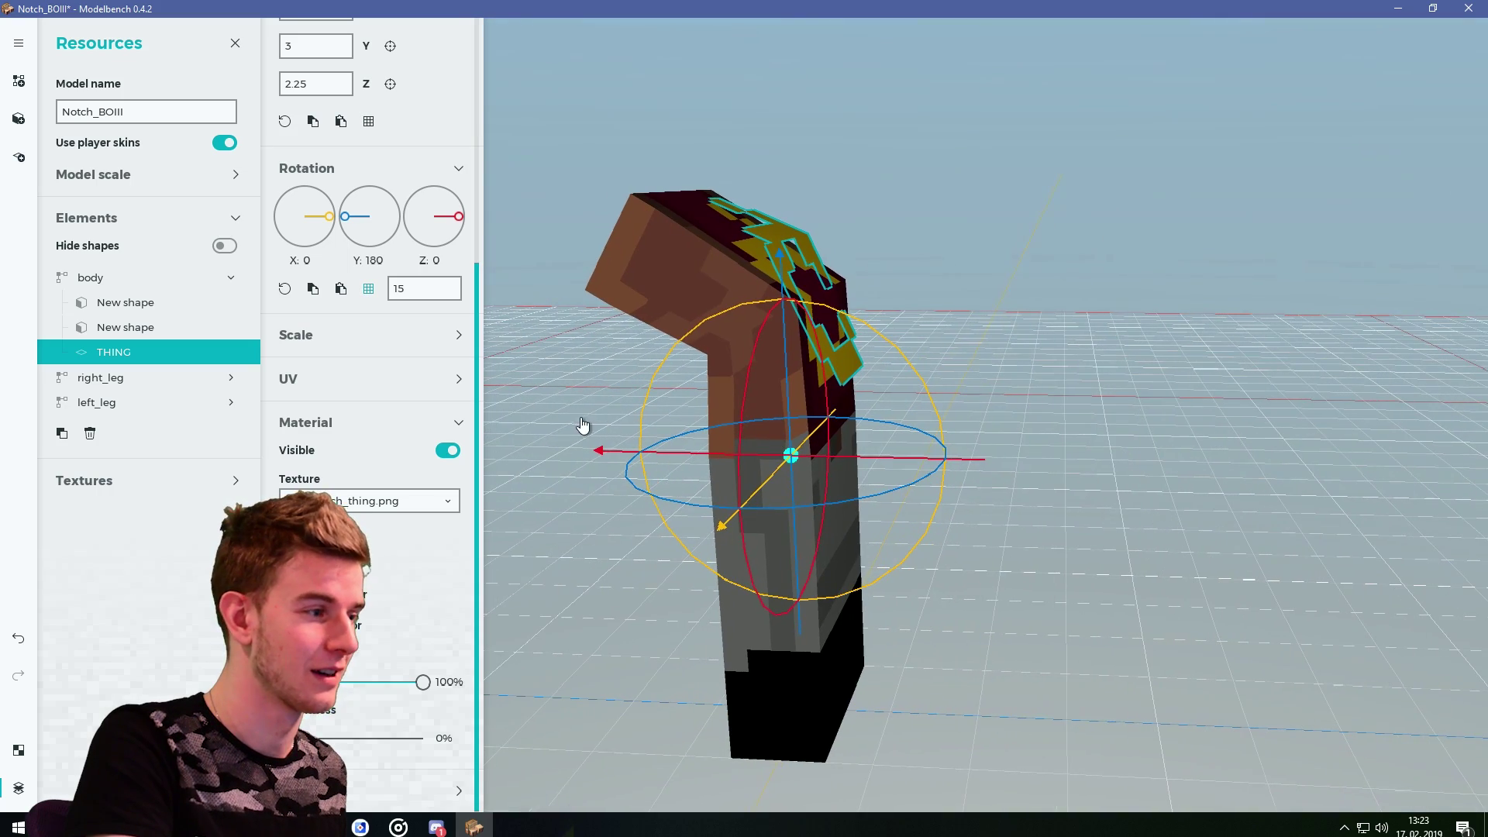
drag(479, 475, 465, 324)
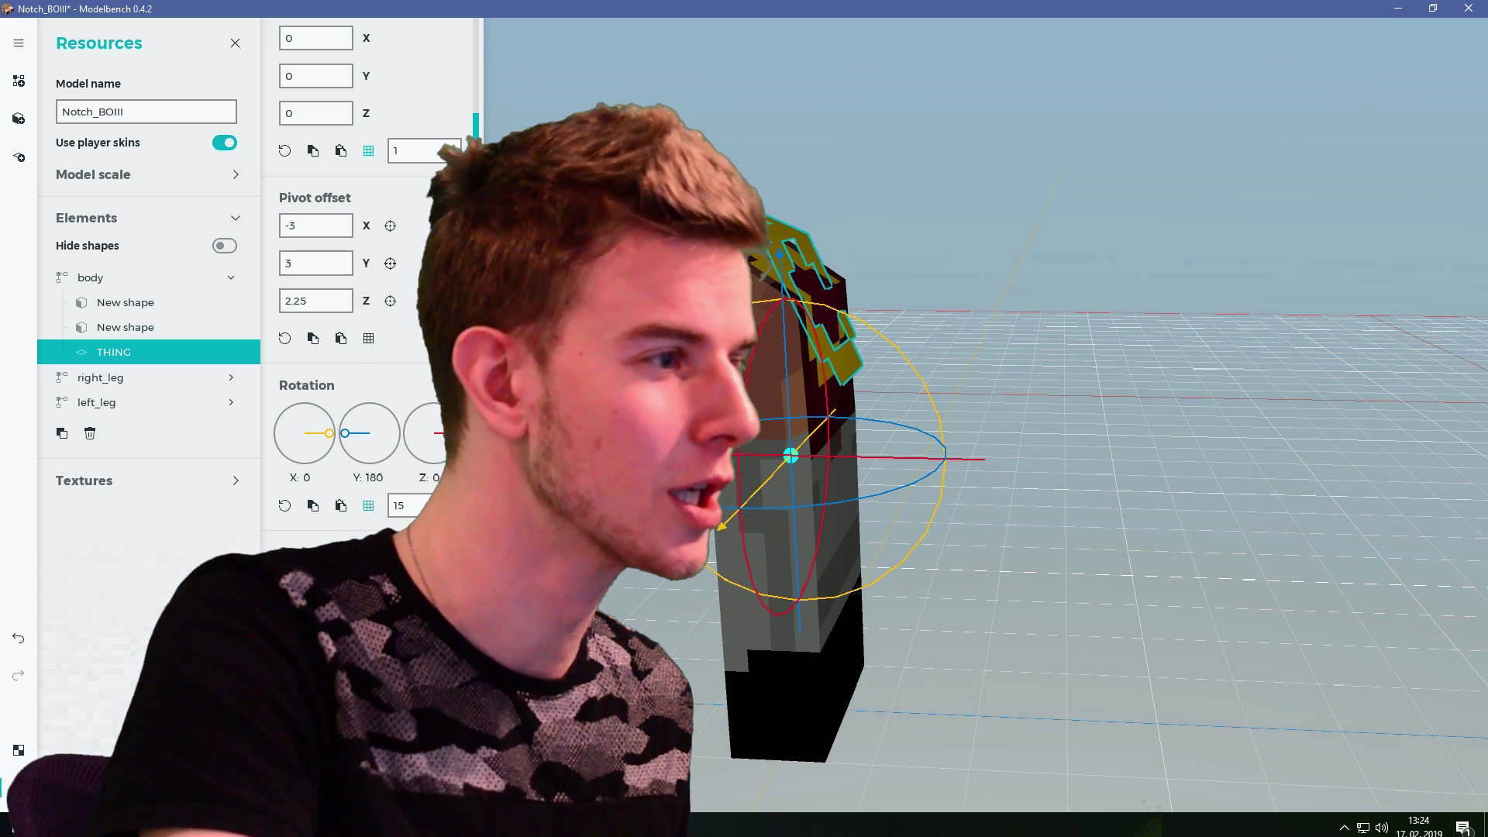
drag(366, 175, 372, 173)
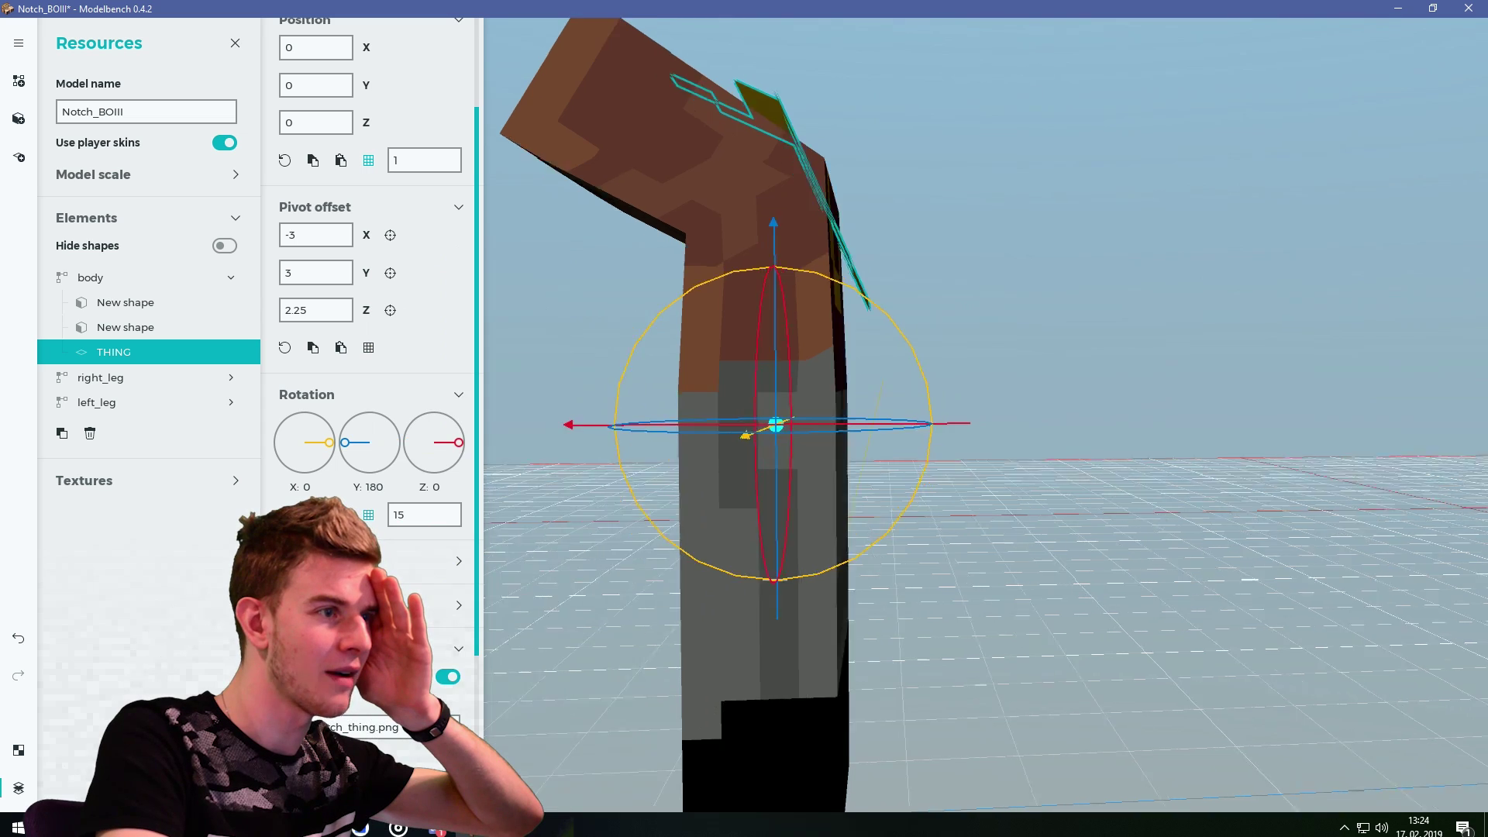
drag(1083, 249, 956, 304)
Straighten the torso by removing the body part's X bend.
click(136, 277)
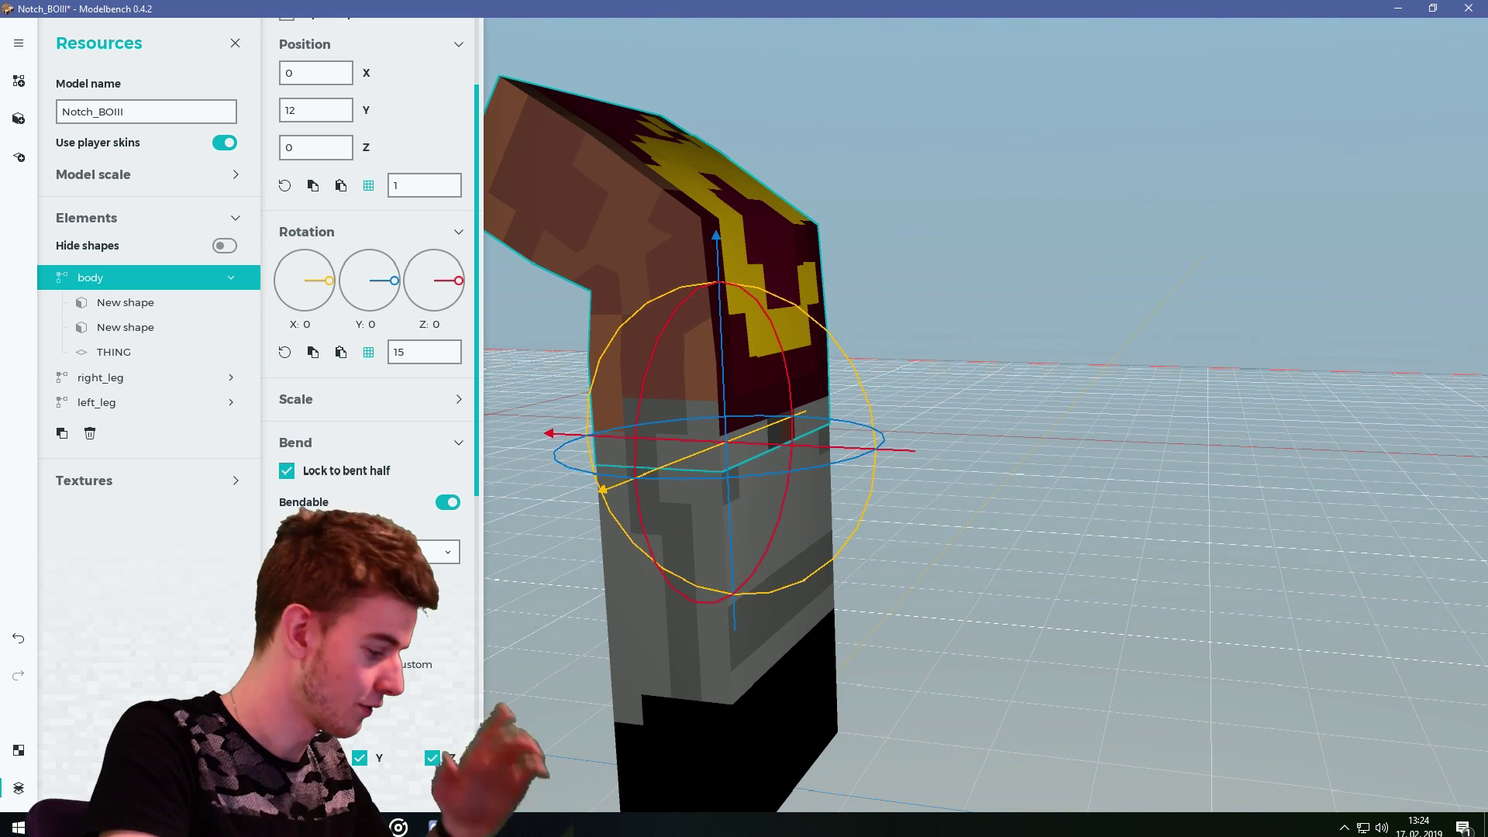
drag(997, 382, 1085, 434)
click(996, 383)
drag(427, 415, 527, 410)
click(116, 286)
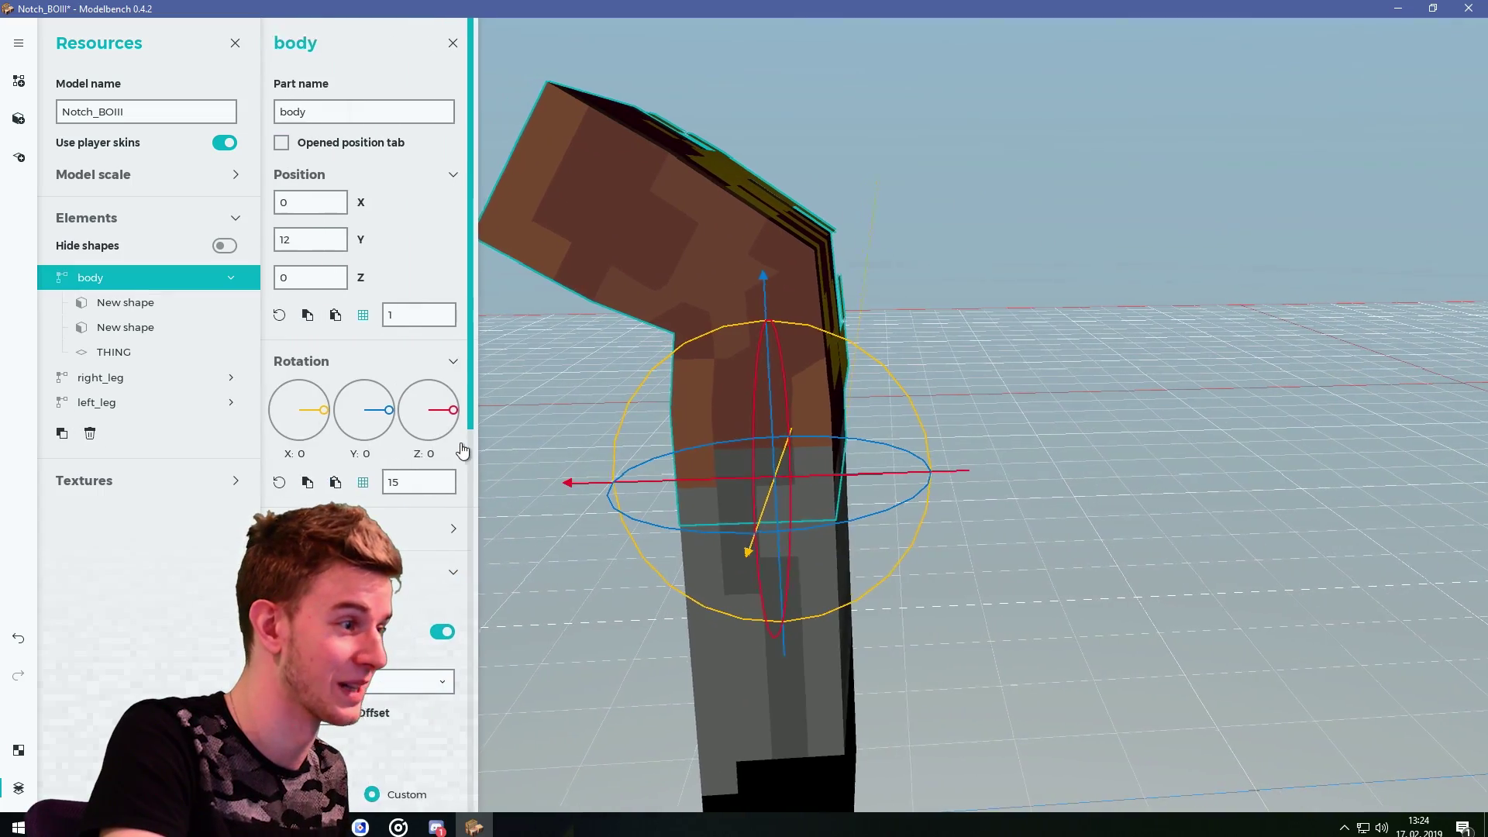
scroll(475, 418, down, 10)
drag(993, 279, 806, 244)
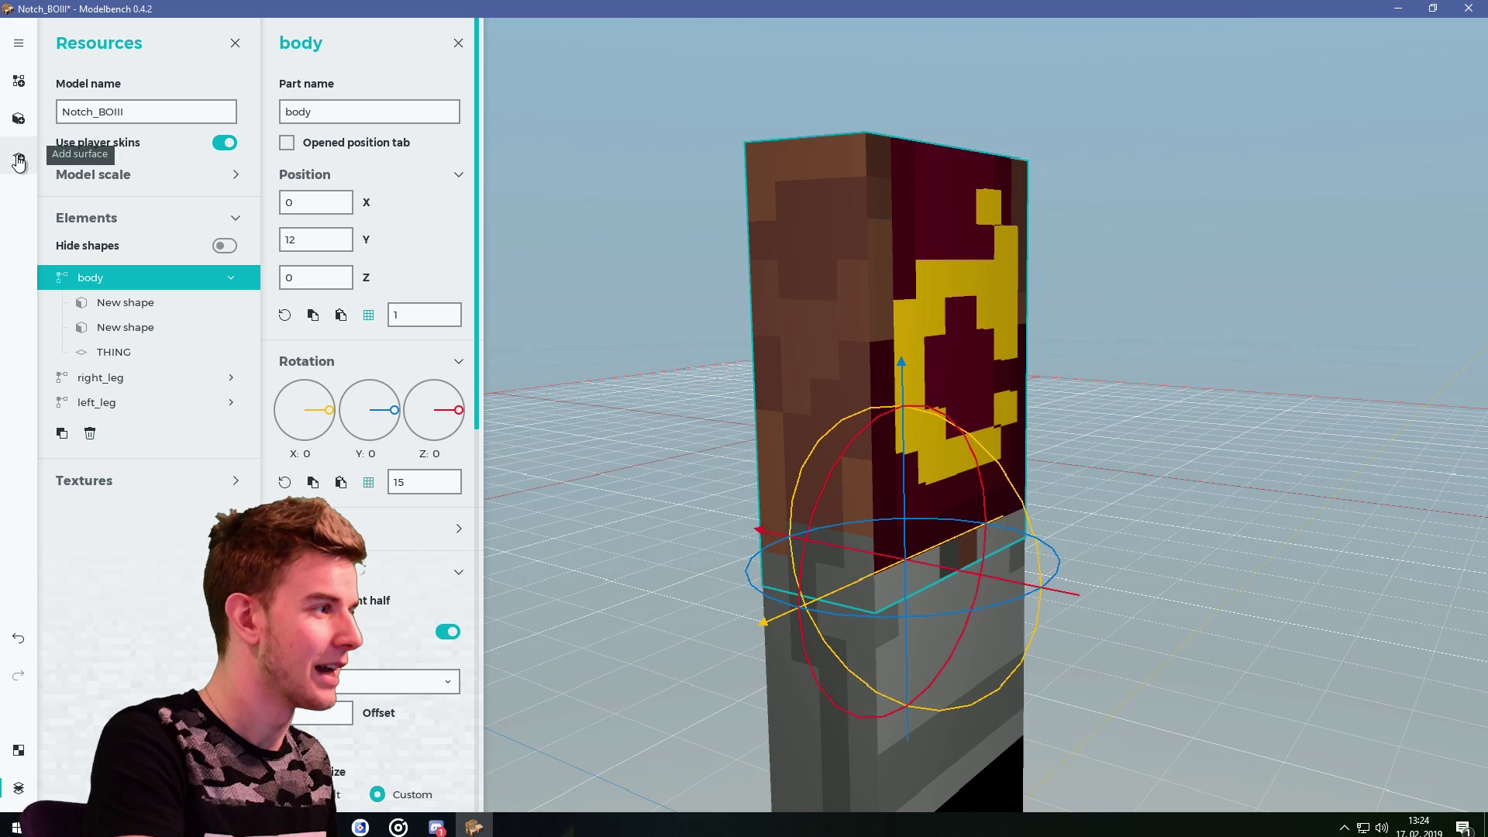
Add a surface named SIDE1 to the body, using notch_thing.png and mapped to a strip 1 pixel wide and 4 pixels high.
click(19, 161)
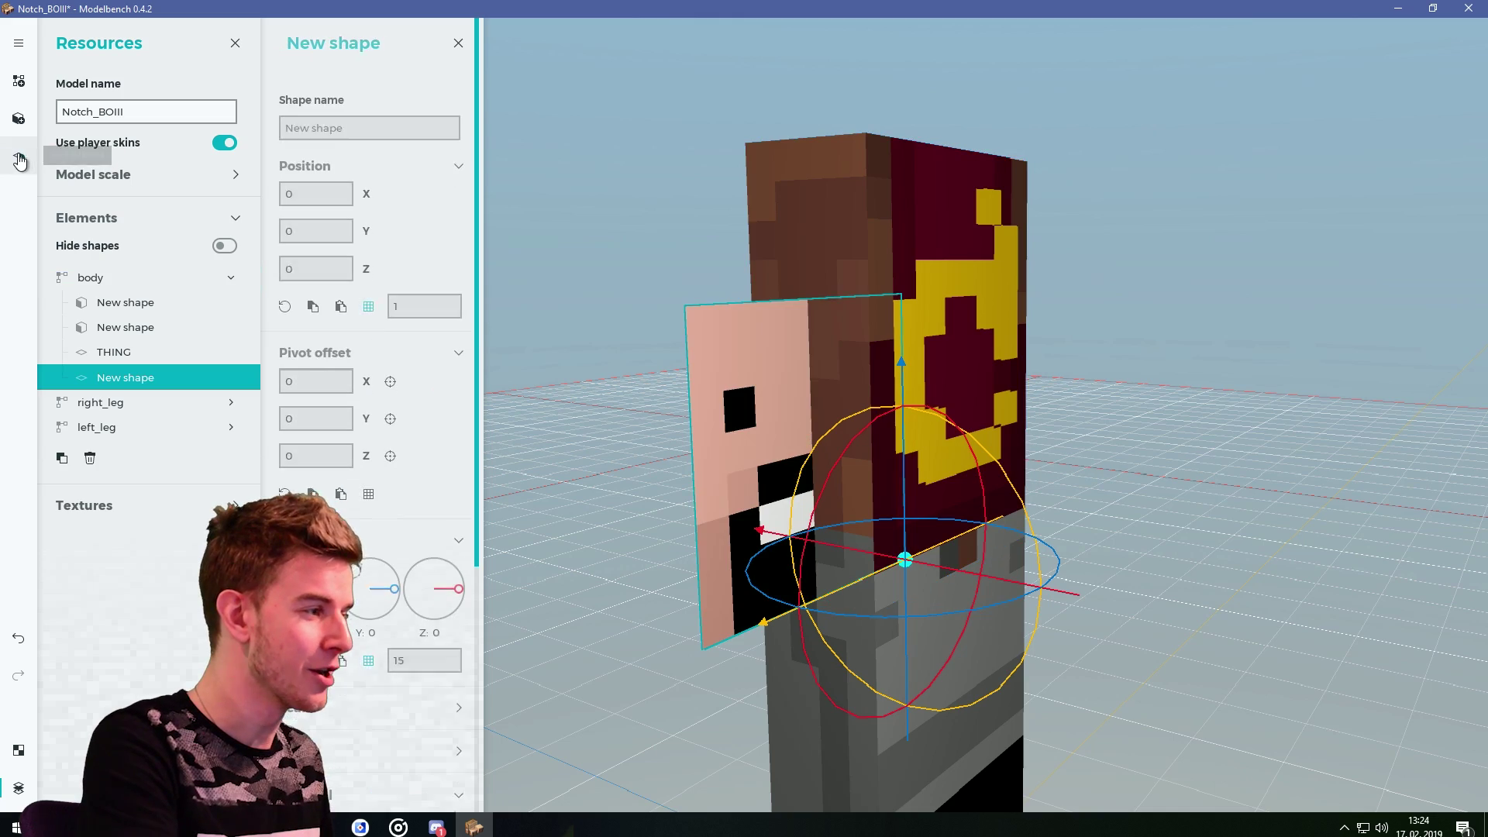
text(SIDE1)
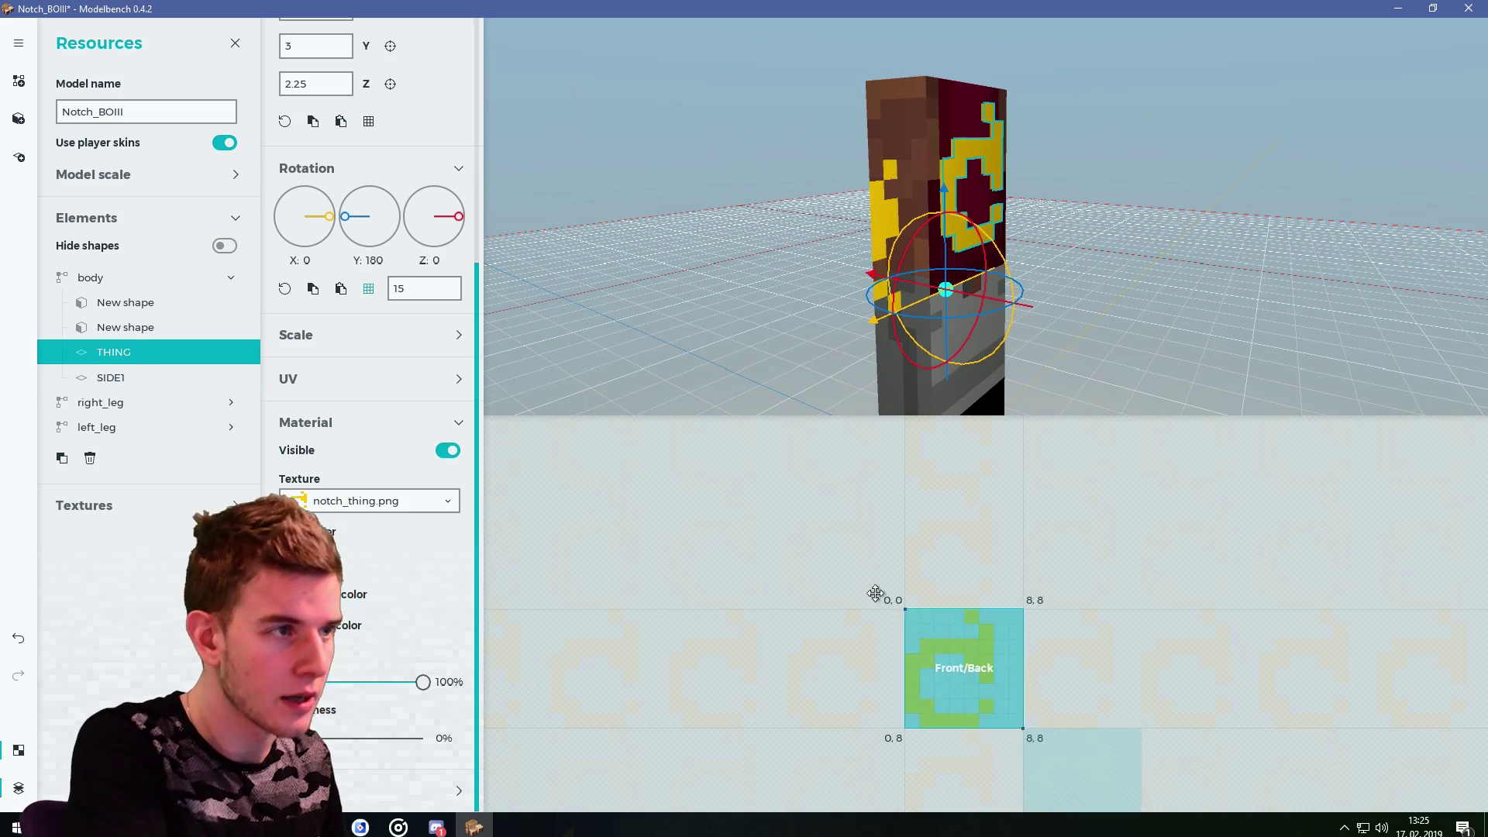
key(ctrl+y)
key(ctrl+y)
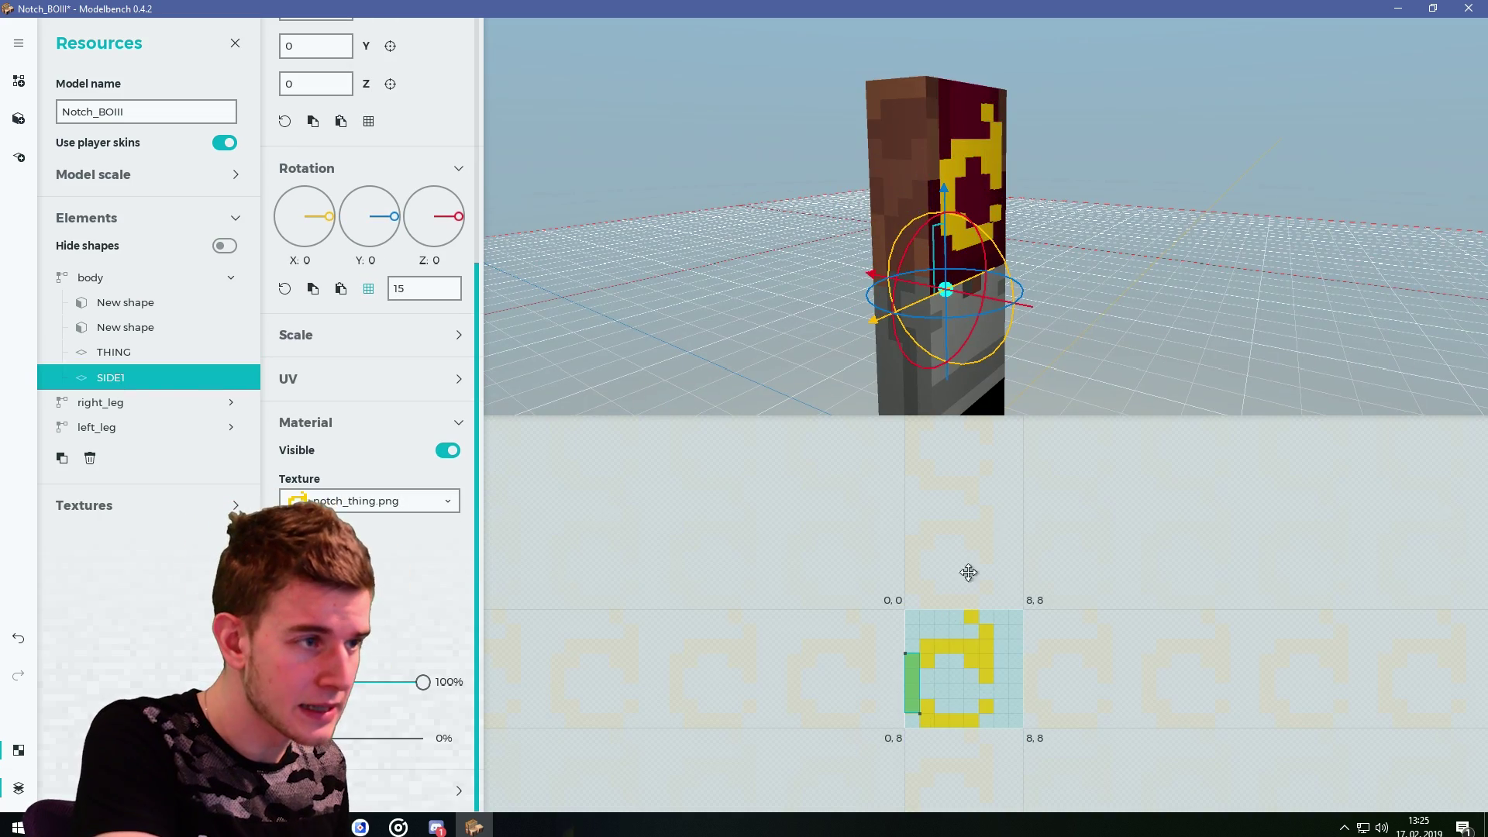
drag(1051, 352, 1074, 370)
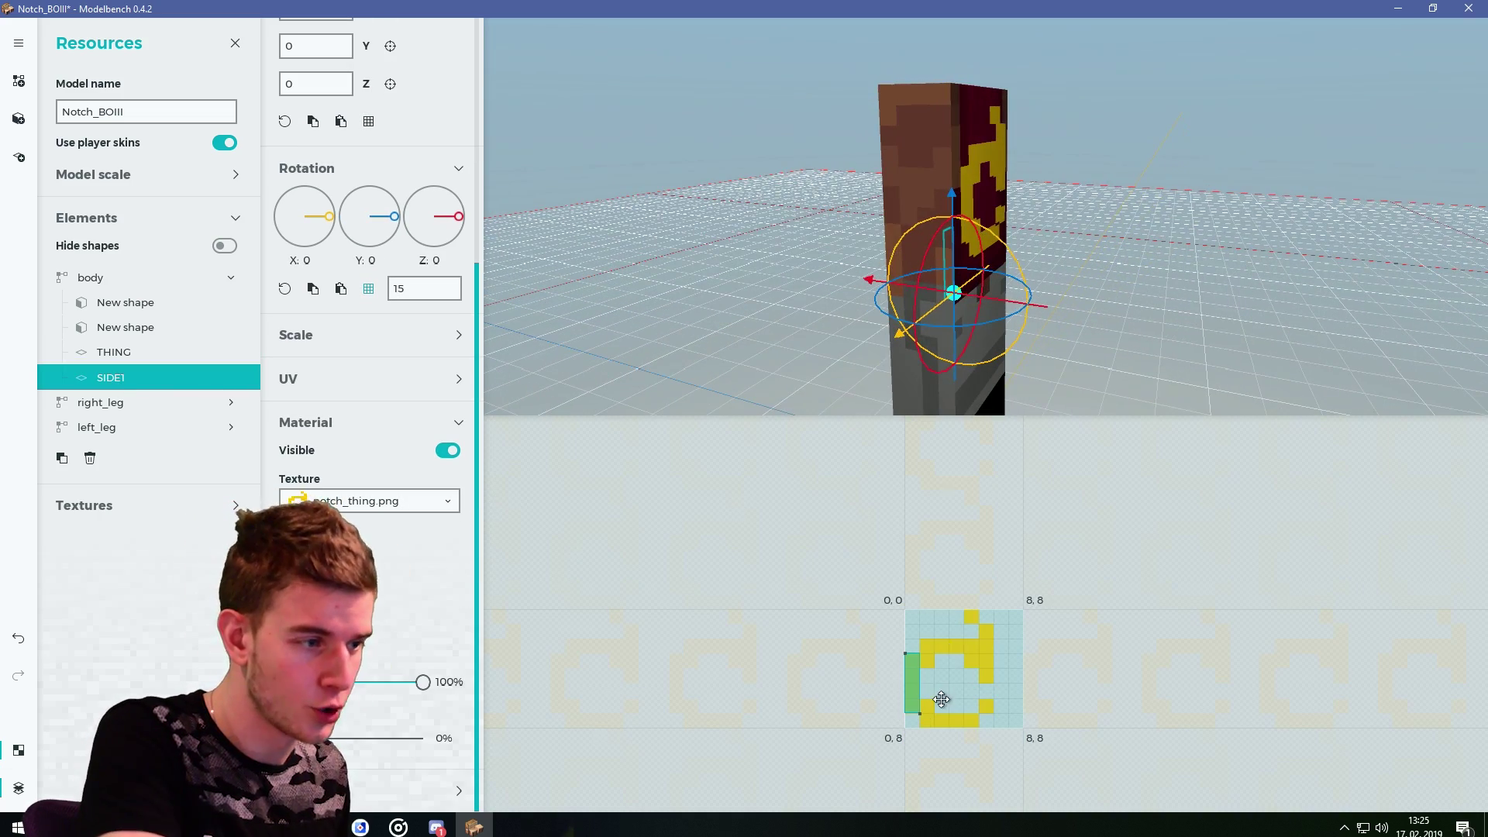
click(18, 763)
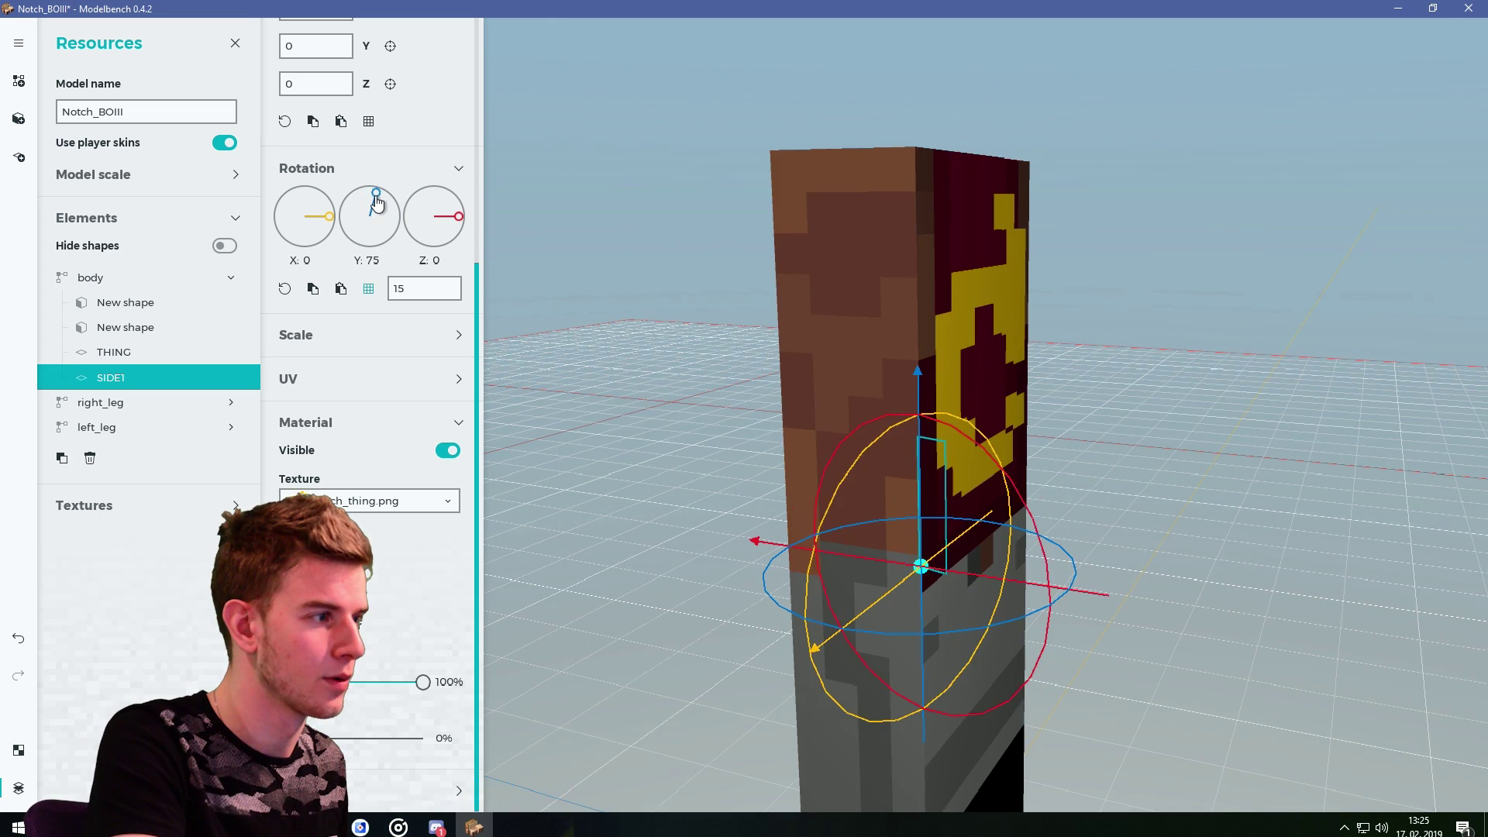
Rotate SIDE1 to 90° about Y and set its pivot offset to X 1.25, Y 4, Z 3 at the emblem's edge.
middle_drag(707, 273, 591, 275)
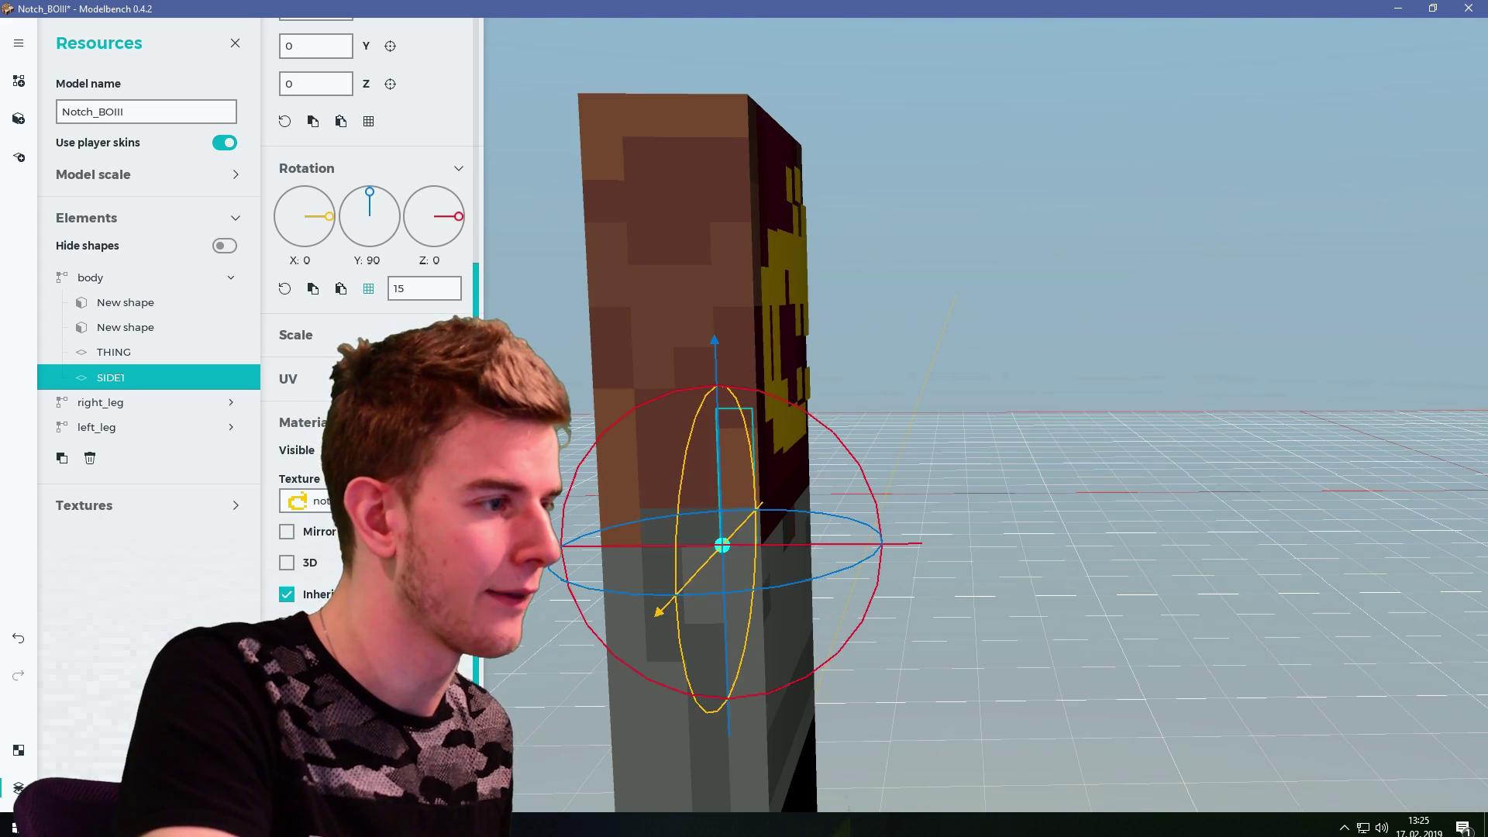
drag(480, 221, 479, 177)
drag(558, 322, 648, 325)
drag(325, 369, 382, 369)
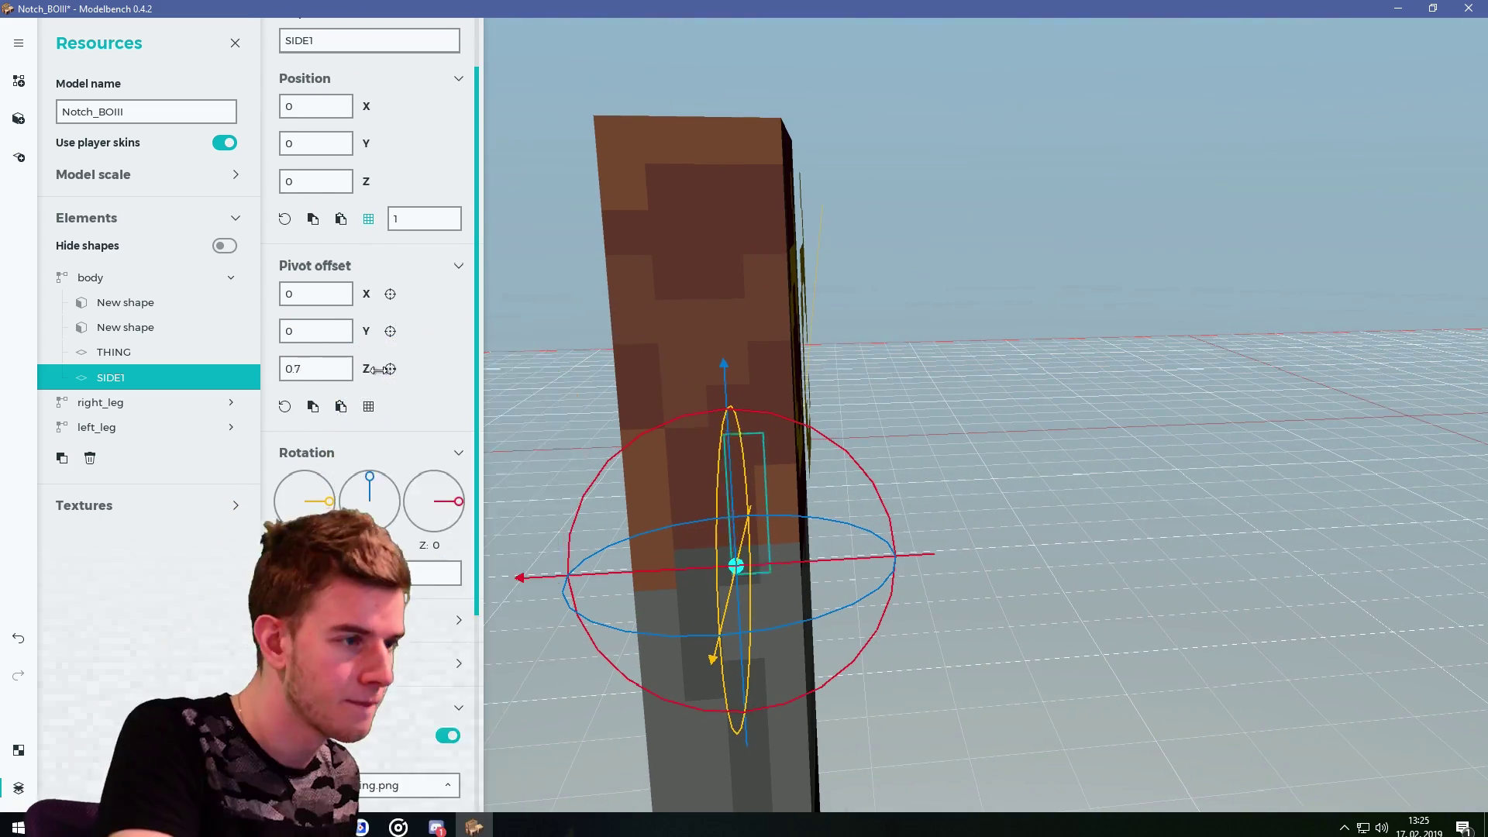
drag(741, 299, 823, 277)
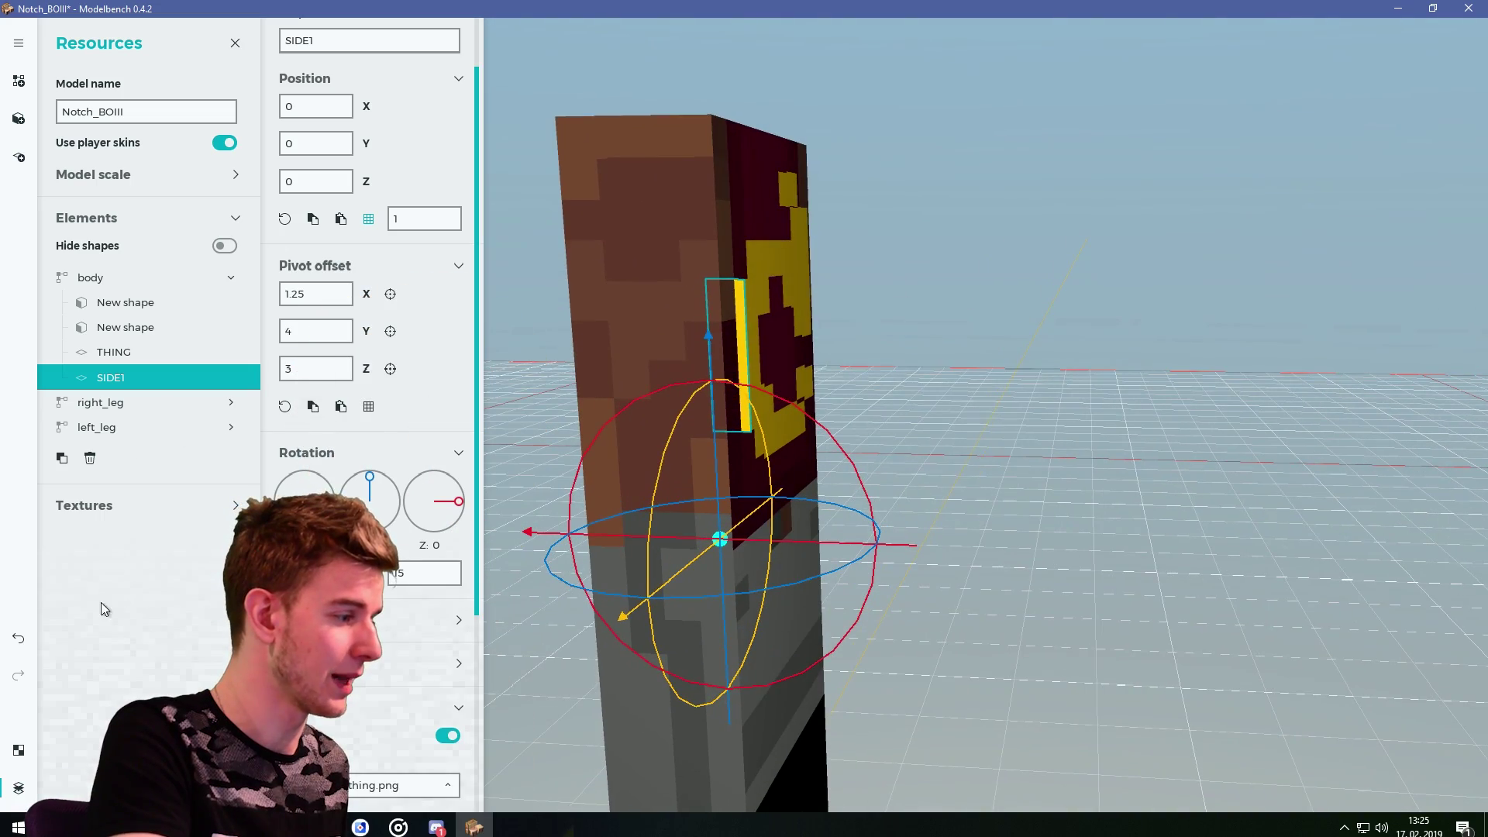
Add another surface to the body for the emblem's side and name it SIDE2.
click(91, 277)
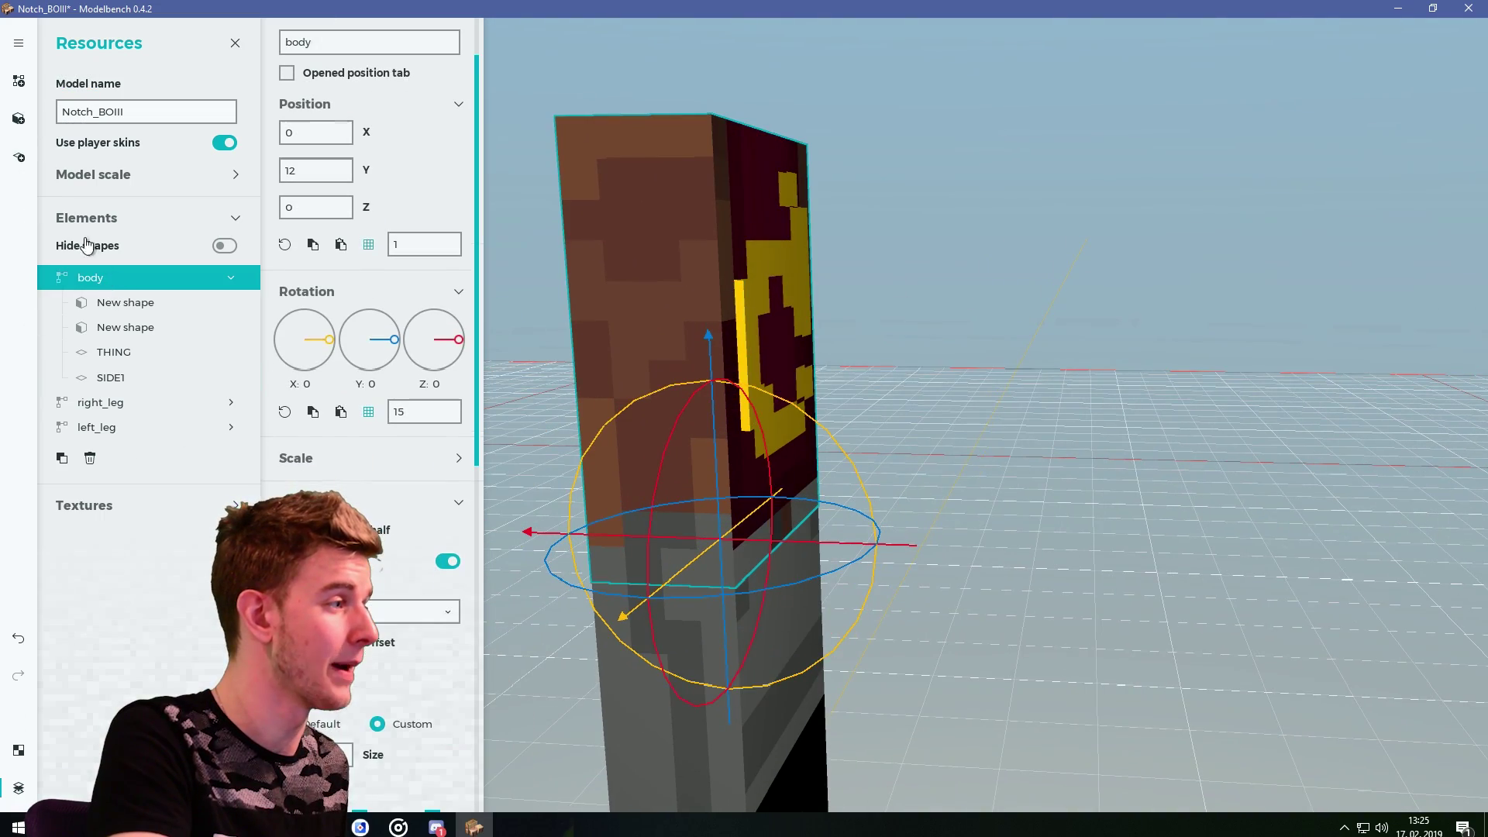
click(19, 161)
scroll(368, 97, up, 1)
click(376, 106)
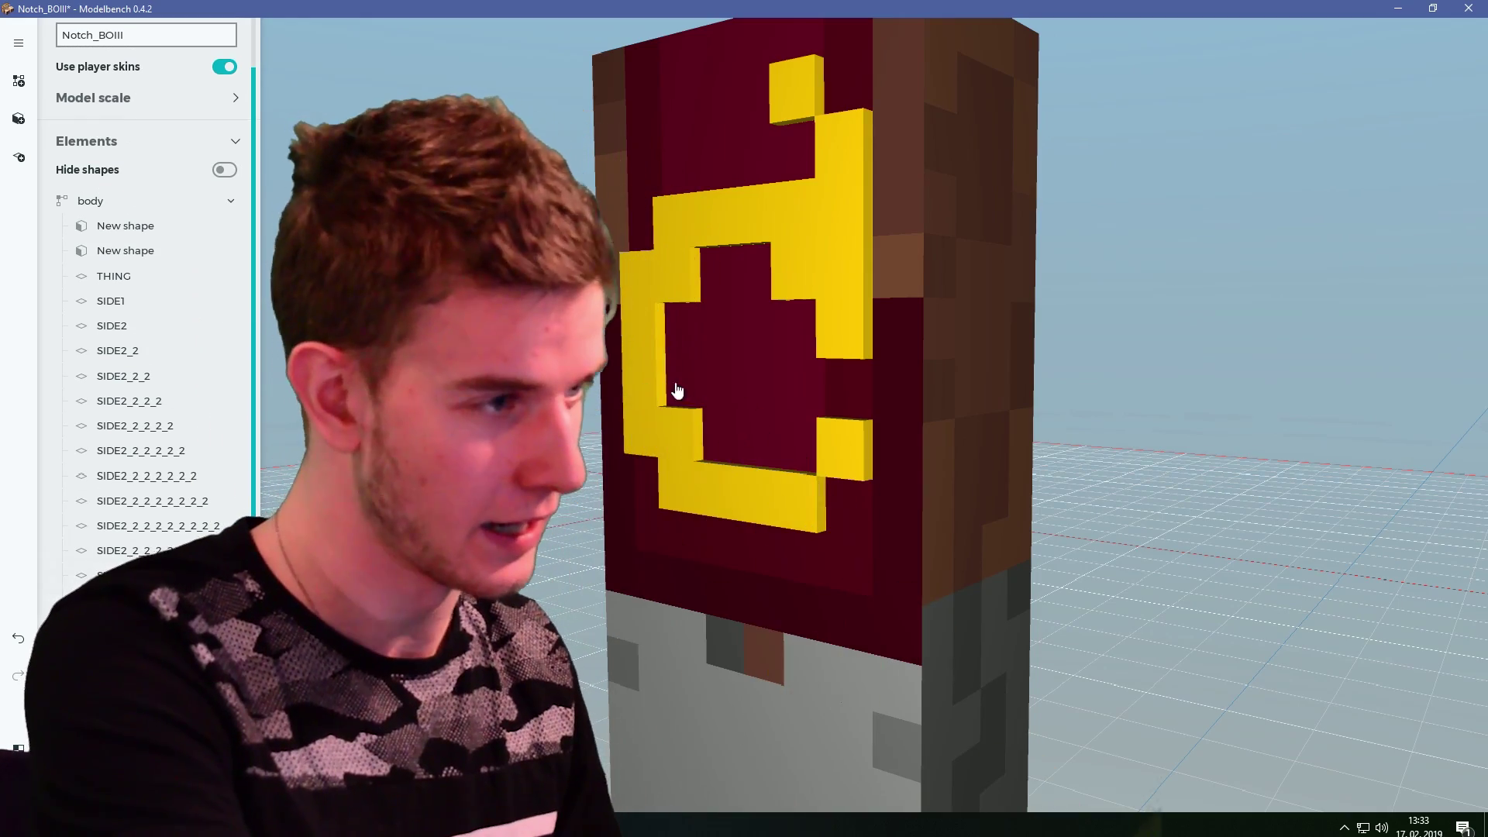
Examine the 3D emblem and check which of its edges the individual SIDE and TOP surfaces form.
mouse_move(874, 415)
right_down()
mouse_move(899, 411)
mouse_move(852, 365)
mouse_move(977, 287)
mouse_move(930, 388)
mouse_move(1007, 465)
mouse_move(899, 434)
mouse_move(837, 450)
mouse_move(876, 388)
mouse_move(874, 418)
right_up()
click(116, 301)
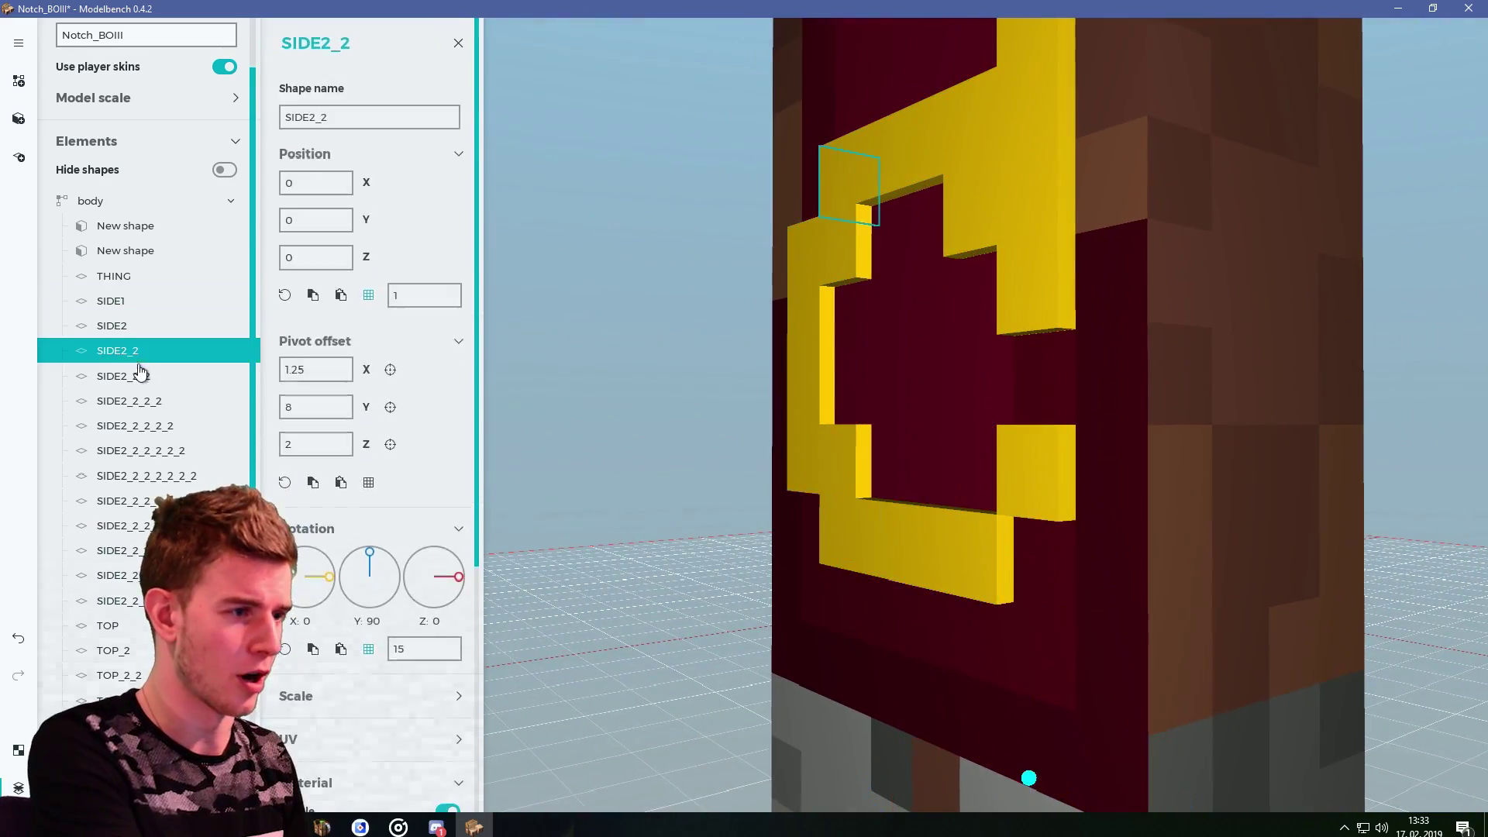
click(148, 476)
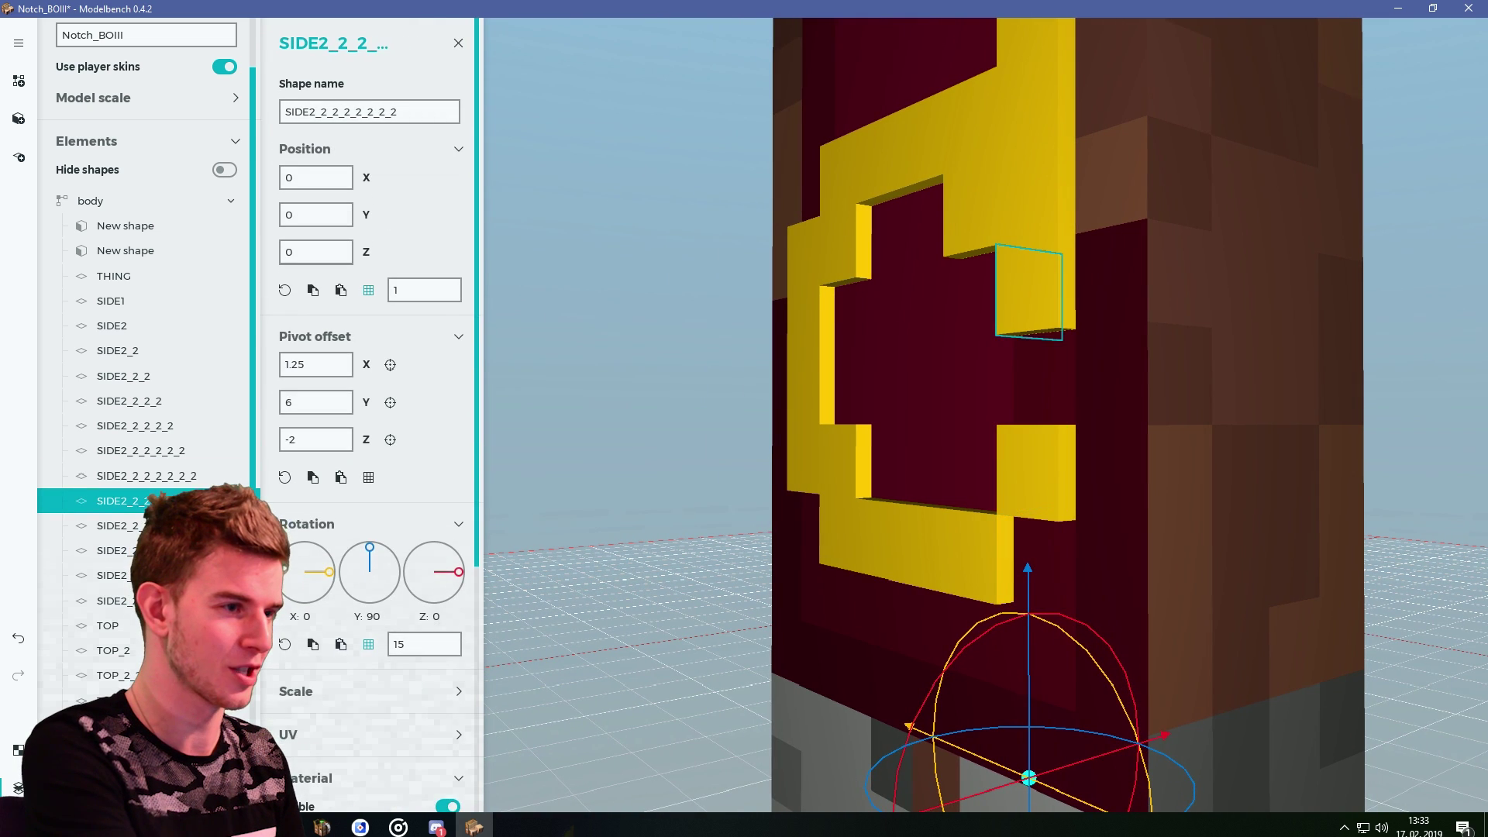
click(147, 625)
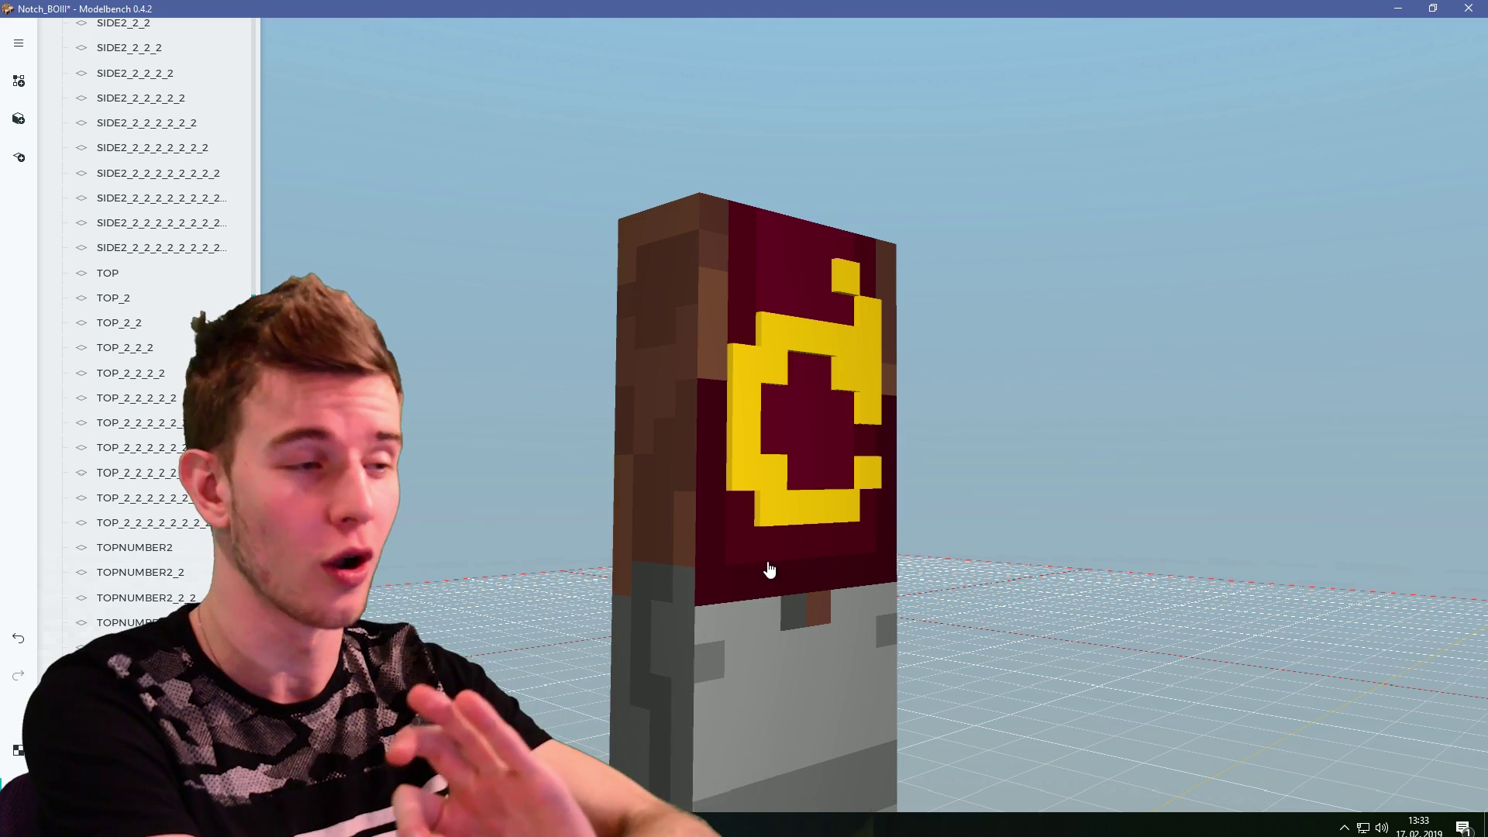
drag(767, 571, 917, 535)
scroll(147, 349, up, 5)
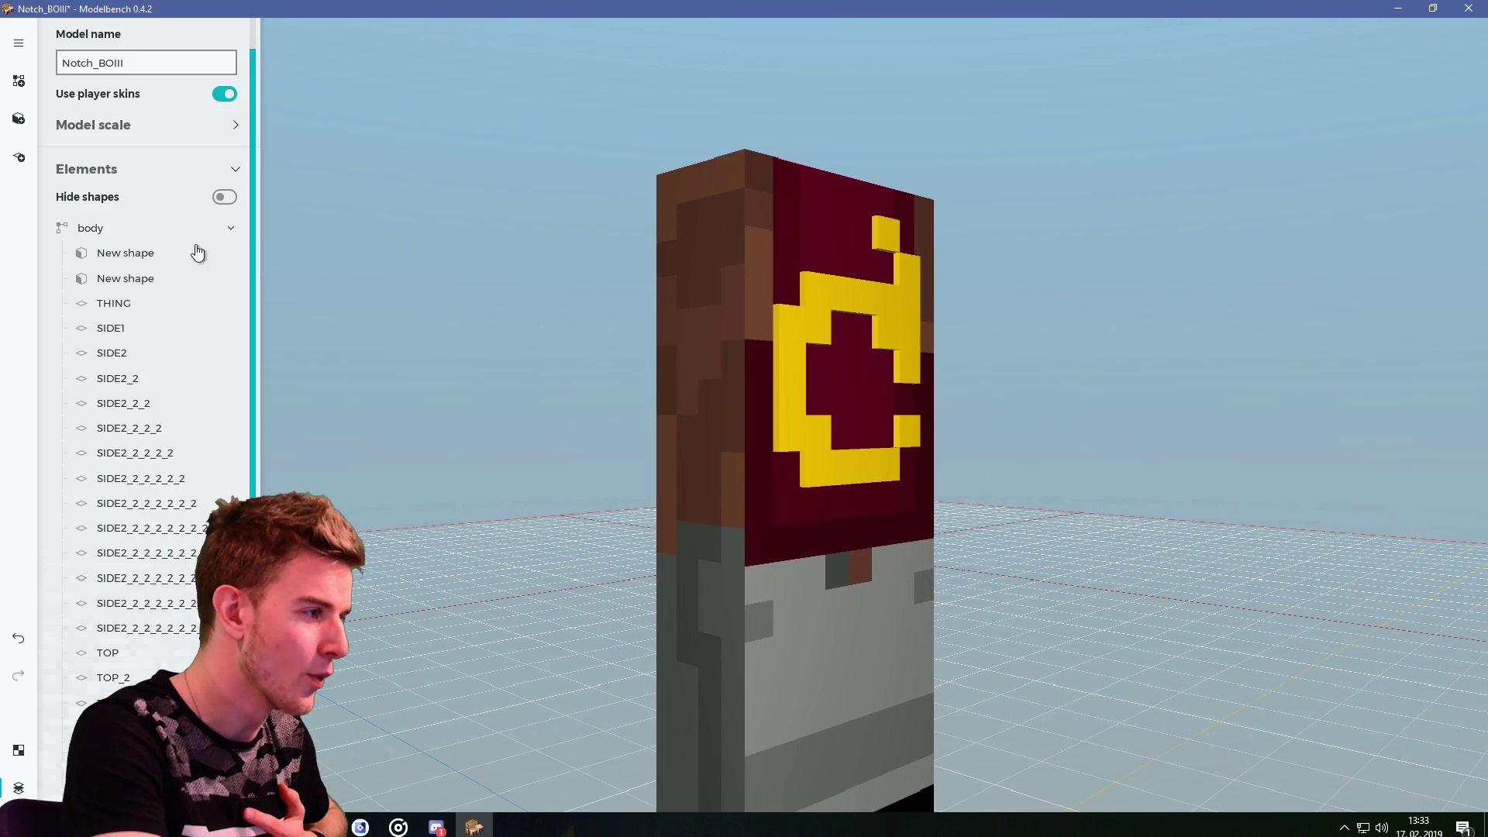
Bend the body forward about X with the surface-built 3D emblem on its back.
click(140, 231)
scroll(372, 255, down, 4)
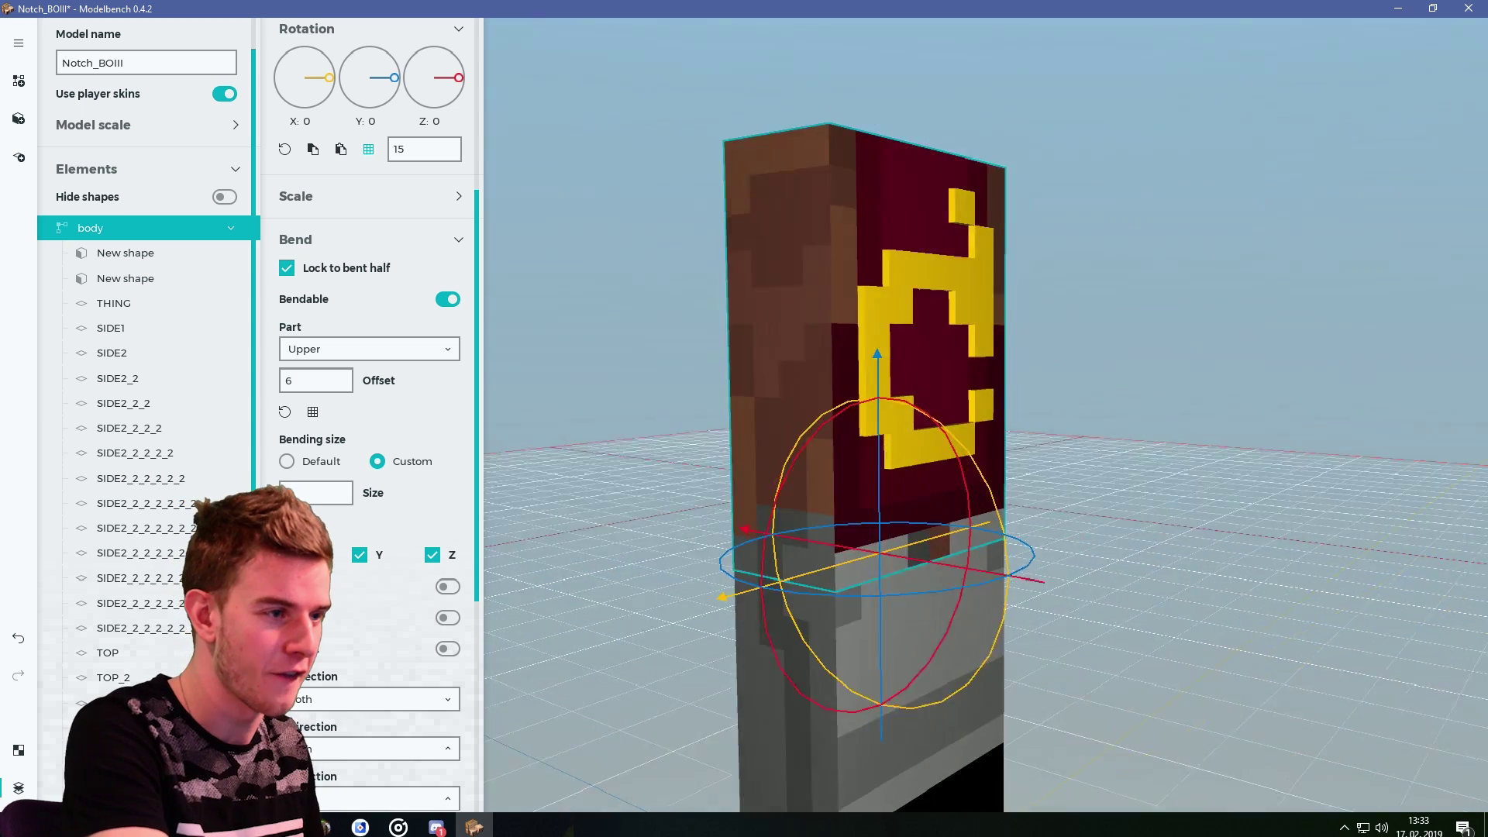
drag(506, 782, 571, 792)
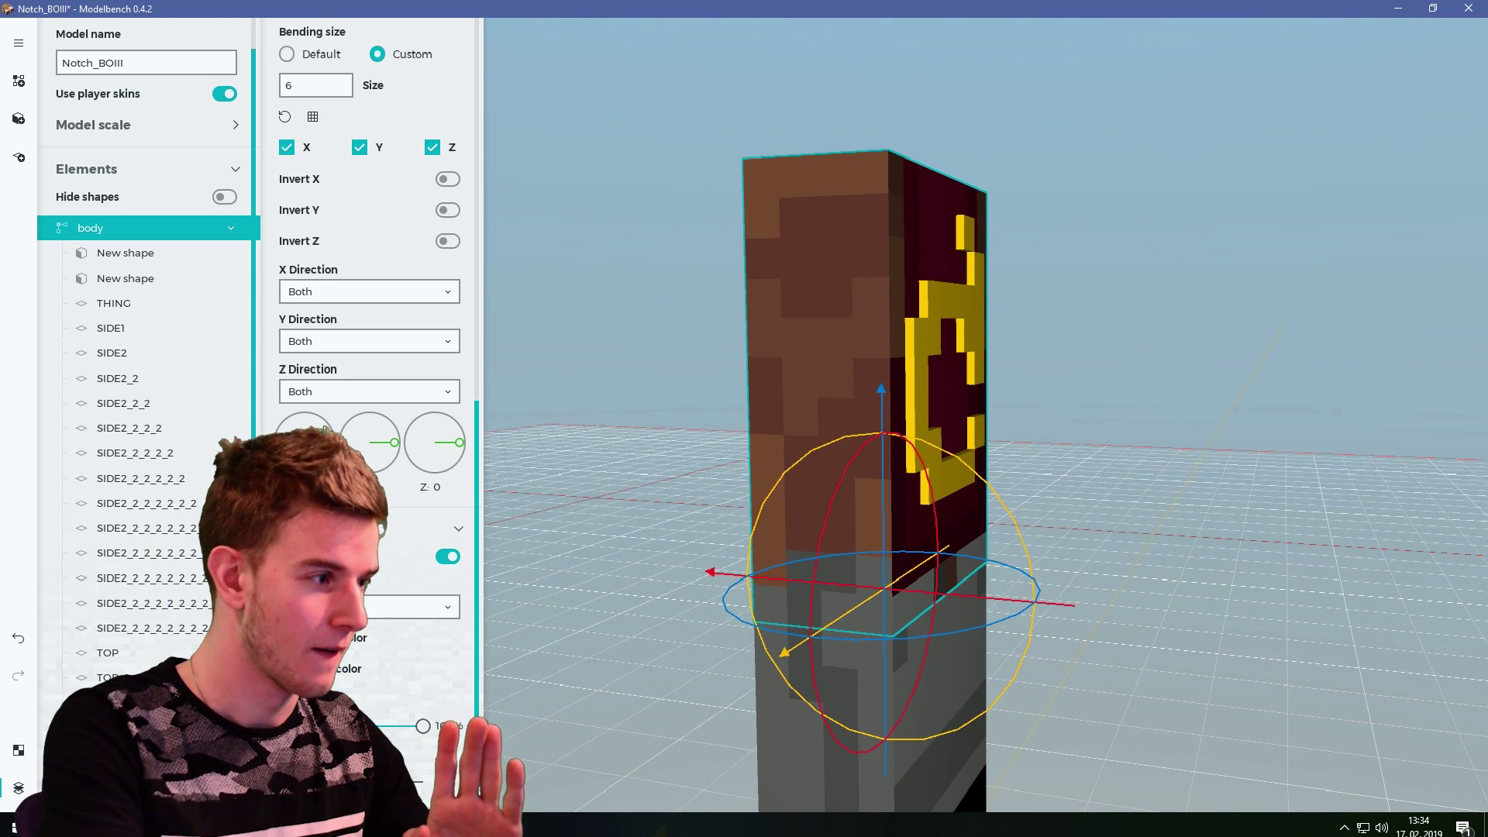
drag(324, 429, 328, 453)
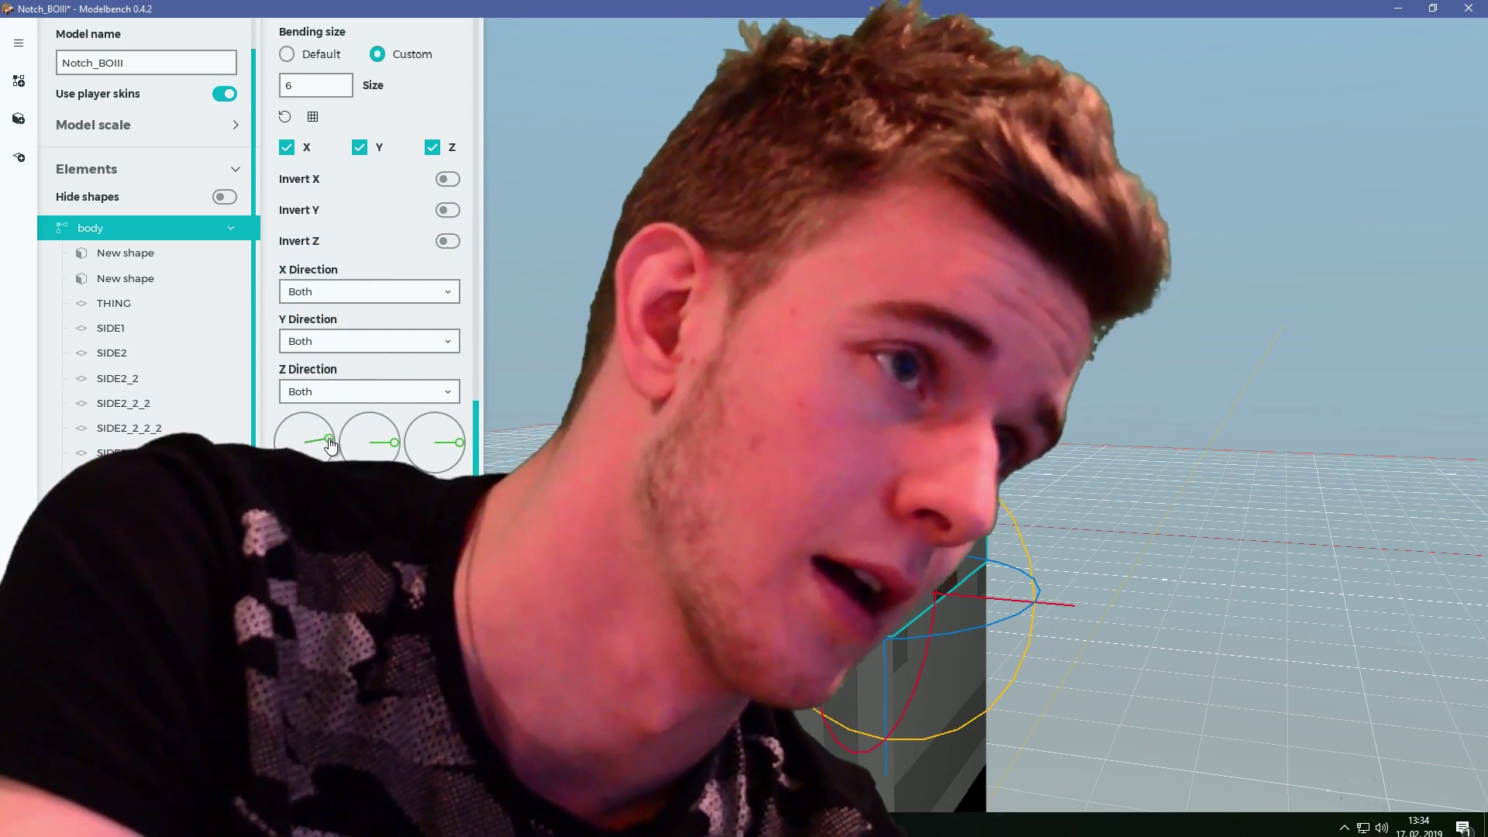
drag(328, 439, 323, 433)
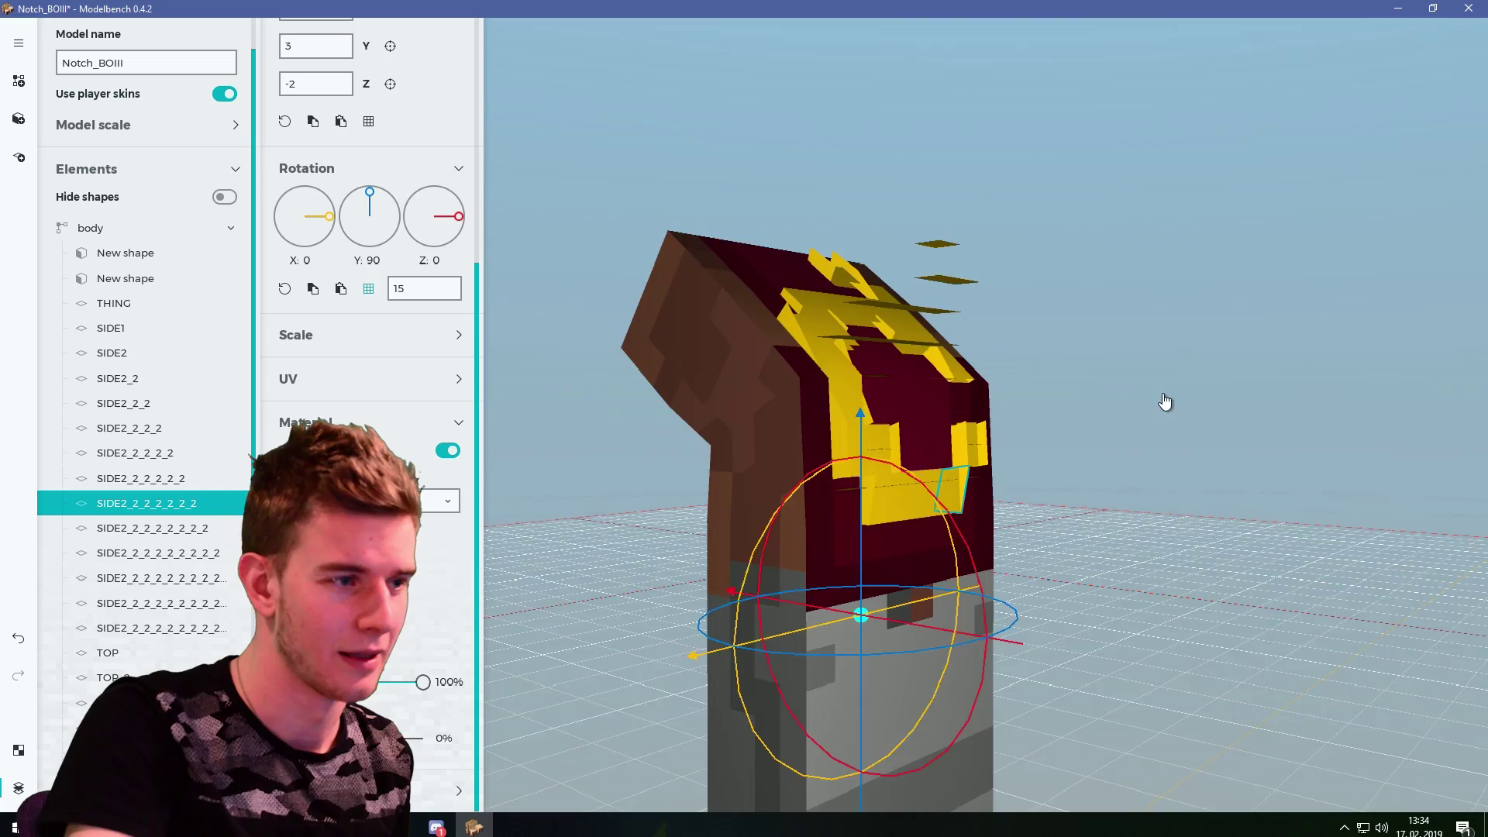
Examine how the emblem's separate SIDE and TOP surfaces follow the bent torso, checking individual TOP pieces.
scroll(1158, 403, up, 5)
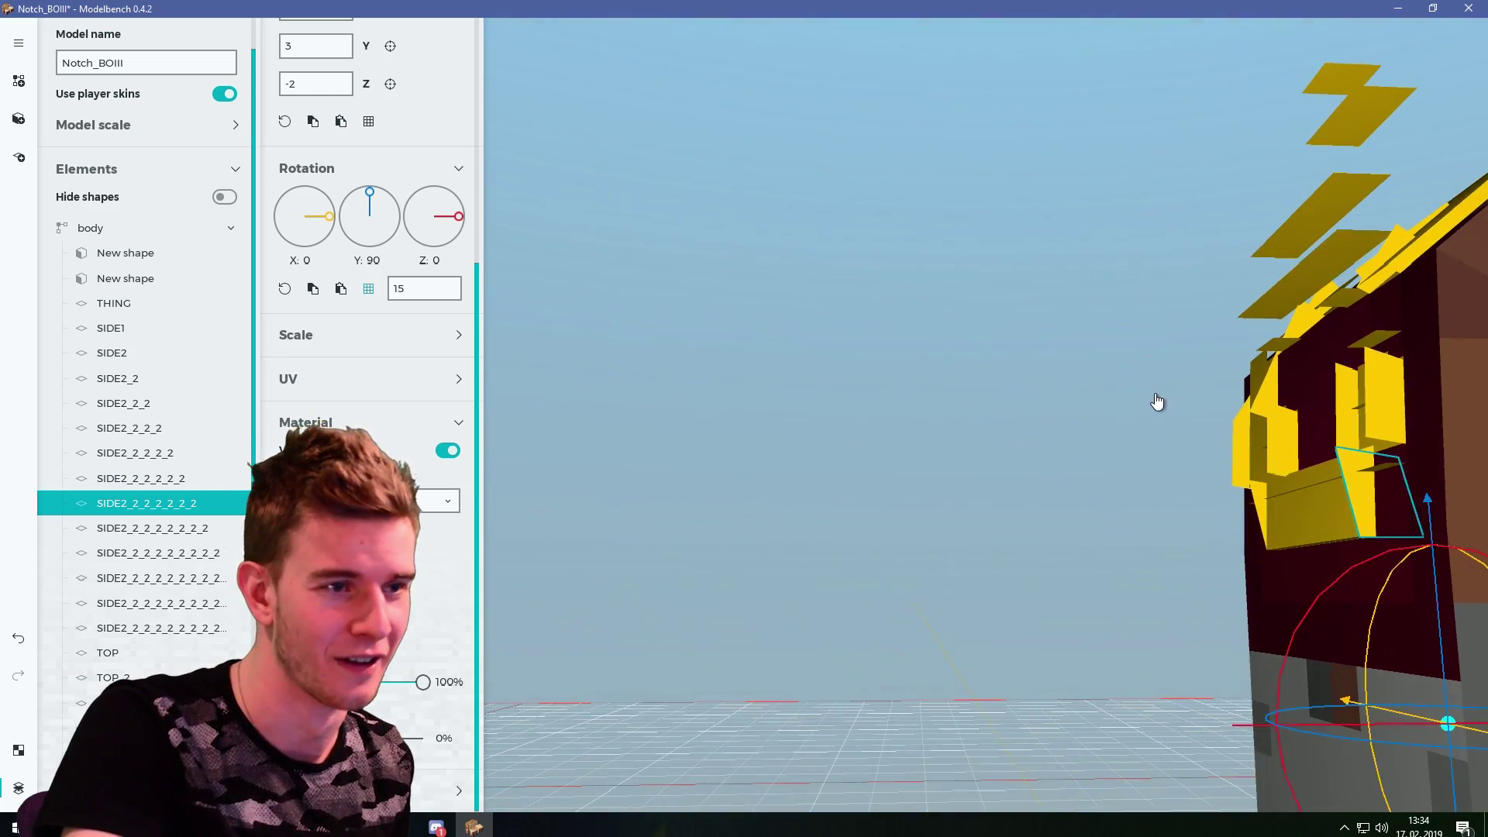
drag(1157, 401, 1216, 390)
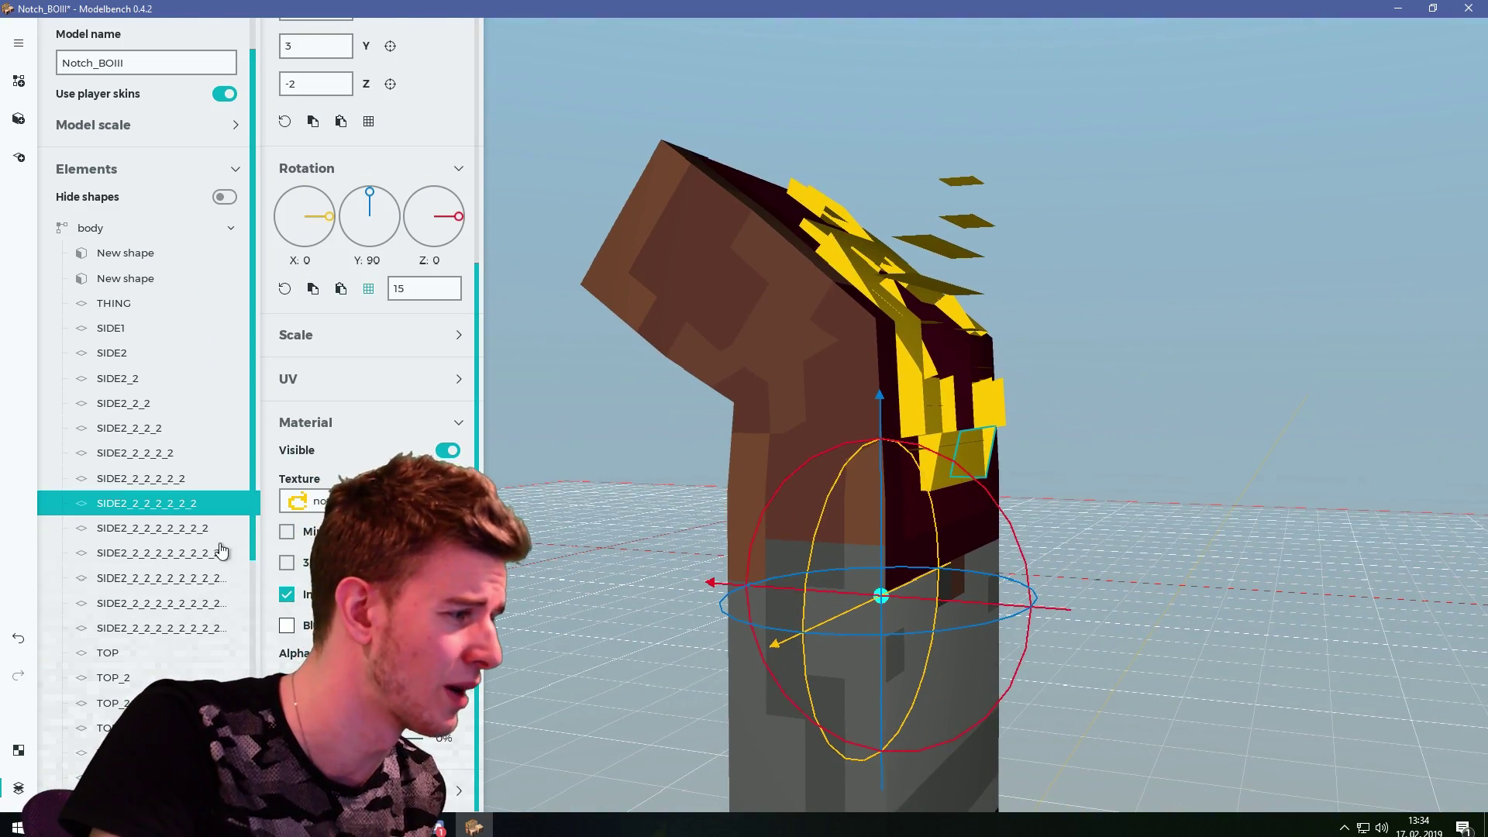
scroll(222, 551, down, 3)
click(152, 560)
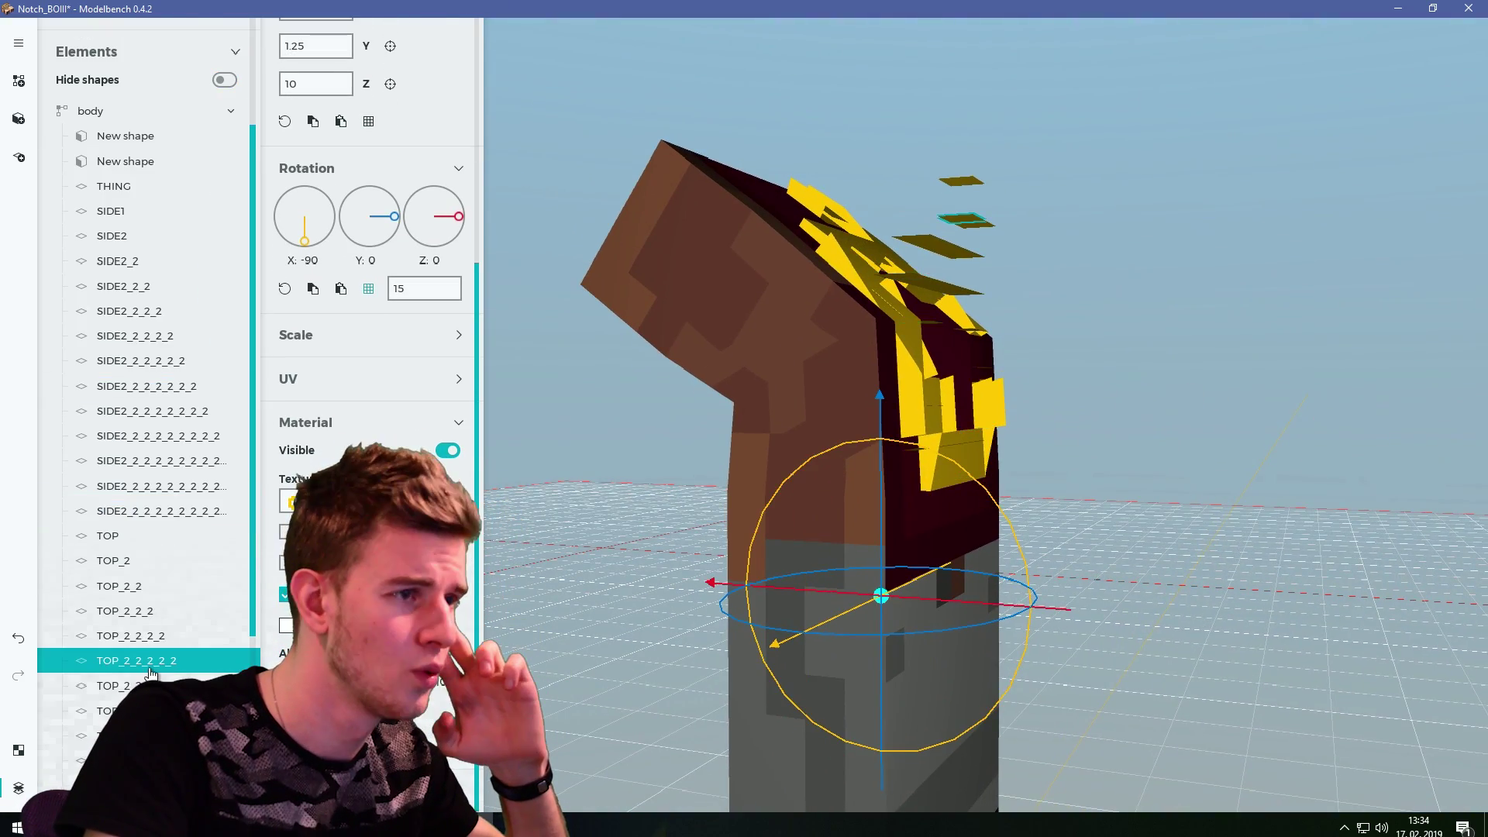
Reduce the body's custom bending size to 1.3 and abort the program from the code error dialog.
scroll(477, 391, up, 2)
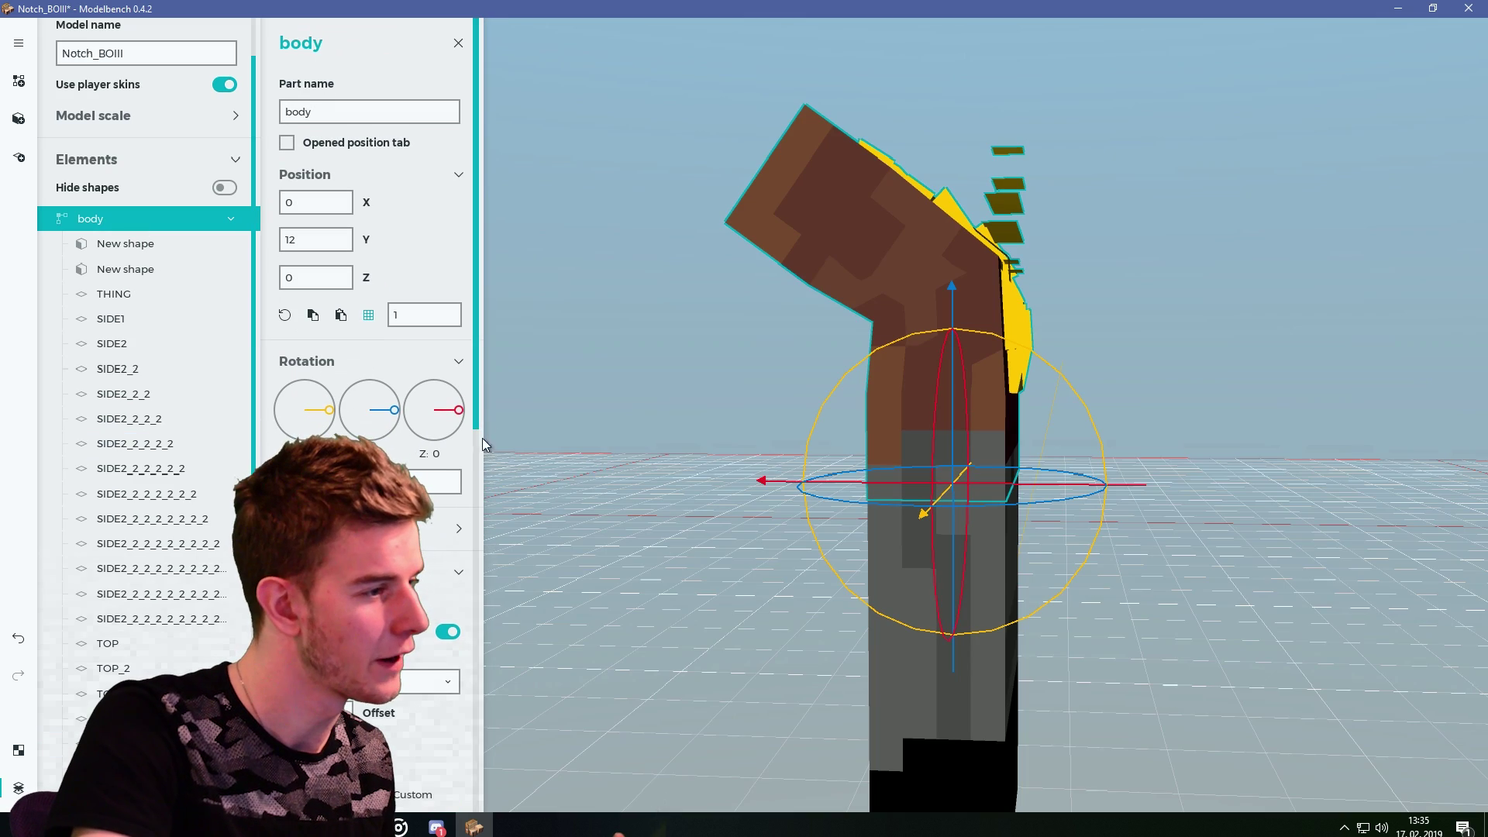
scroll(477, 444, down, 1)
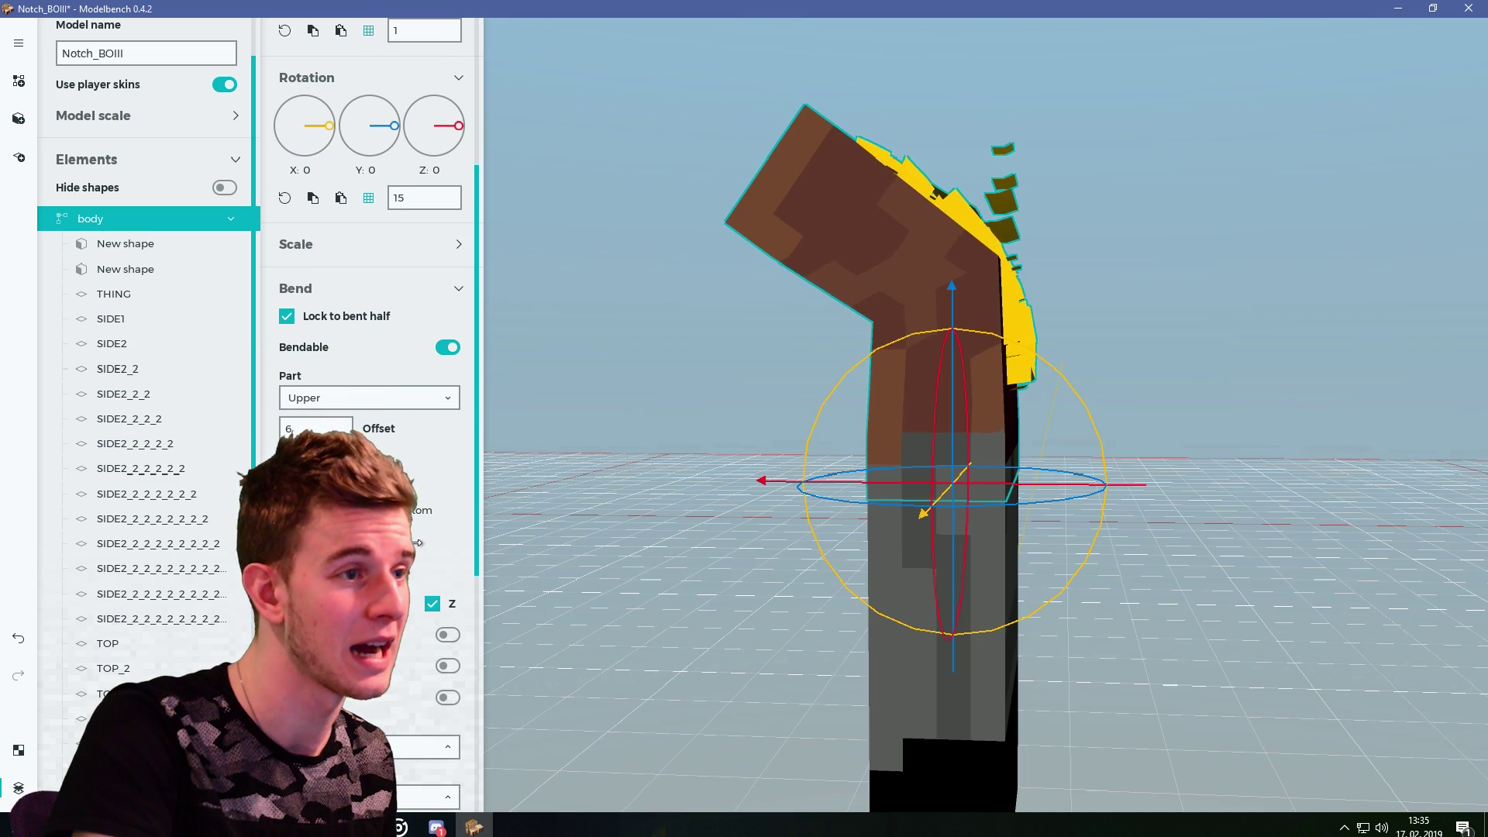
drag(218, 536, 198, 535)
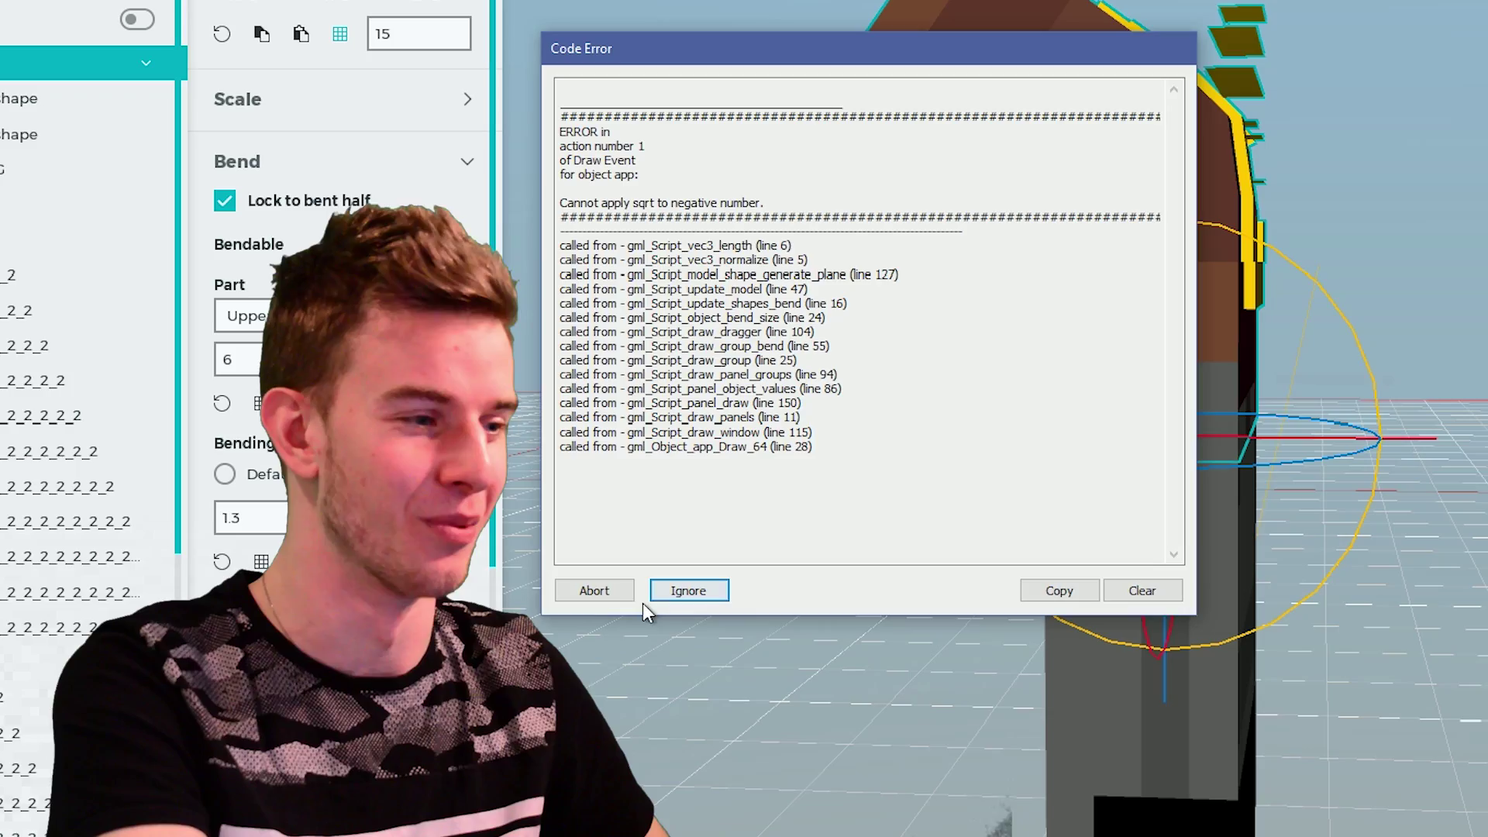
click(560, 593)
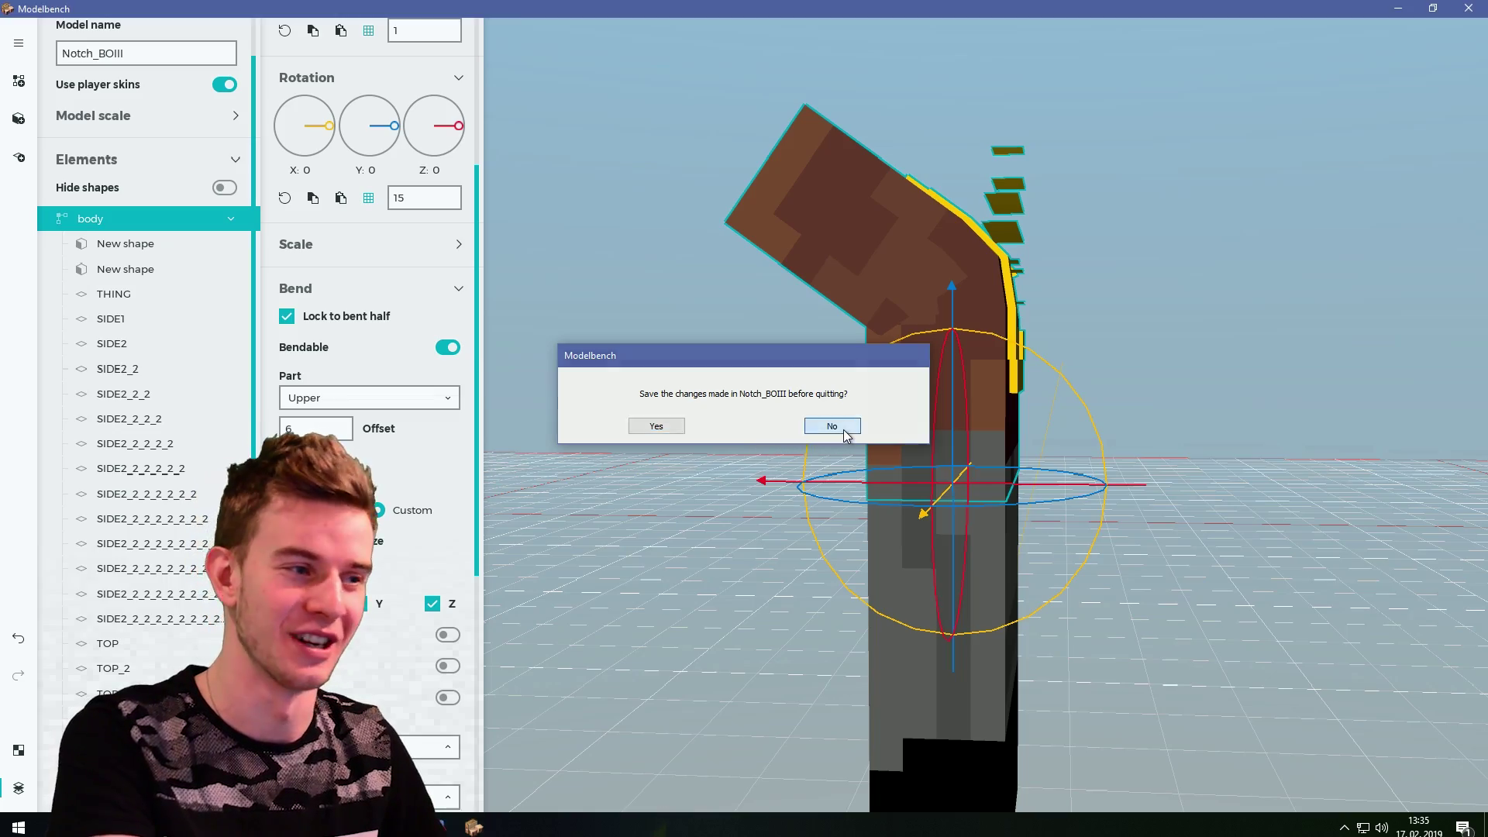